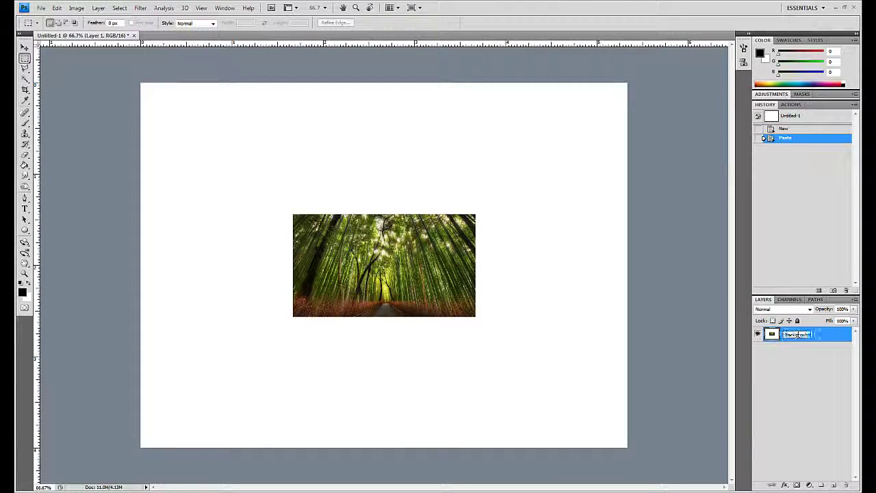
# Scale the bamboo photo proportionally to the canvas width and move it down.
pyautogui.press('v')
pyautogui.hotkey('ctrl', 't')
pyautogui.moveTo(293, 214); pyautogui.dragTo(141, 128)
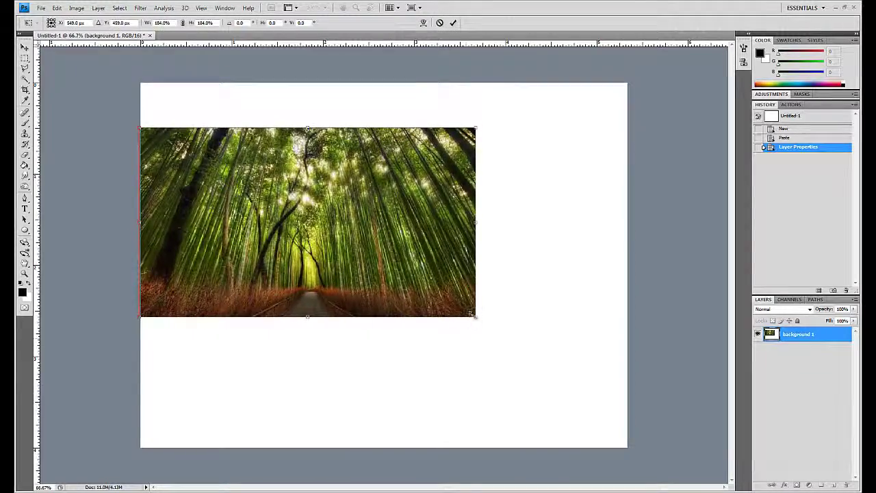
pyautogui.moveTo(475, 317)
pyautogui.mouseDown()
pyautogui.moveTo(631, 404)
pyautogui.moveTo(627, 452)
pyautogui.mouseUp()
pyautogui.press('Return')
pyautogui.moveTo(153, 154); pyautogui.dragTo(141, 146)
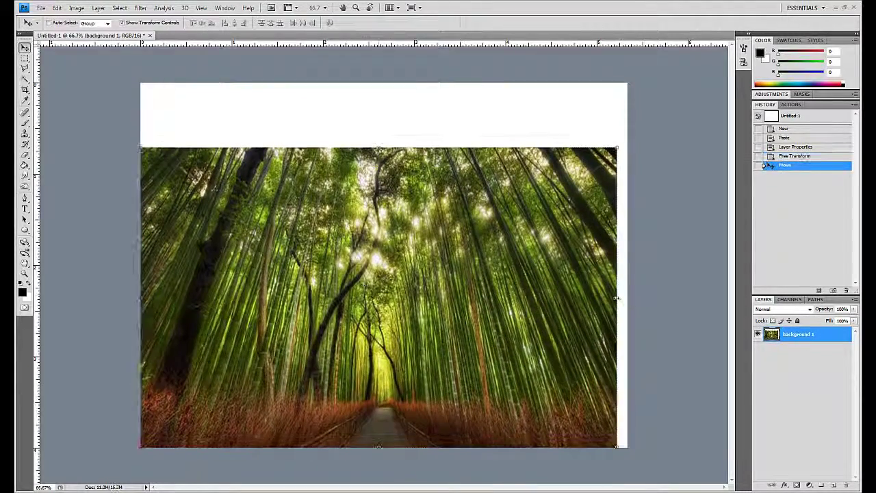
pyautogui.press('Return')
pyautogui.moveTo(384, 274); pyautogui.dragTo(384, 350)
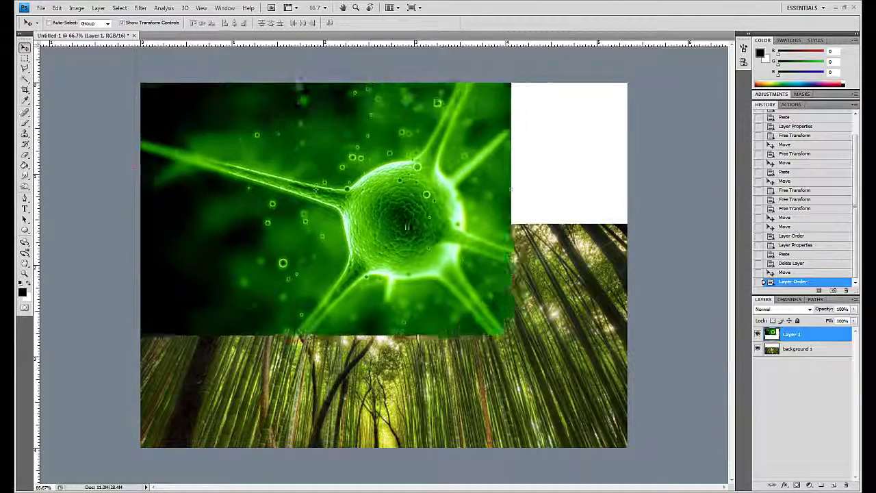
# Try a 15 px Quick Selection around the neuron image, then deselect it.
pyautogui.click(26, 79)
pyautogui.moveTo(147, 159)
pyautogui.mouseDown()
pyautogui.moveTo(288, 191)
pyautogui.moveTo(296, 138)
pyautogui.moveTo(351, 158)
pyautogui.mouseUp()
pyautogui.hotkey('ctrl', 'z')
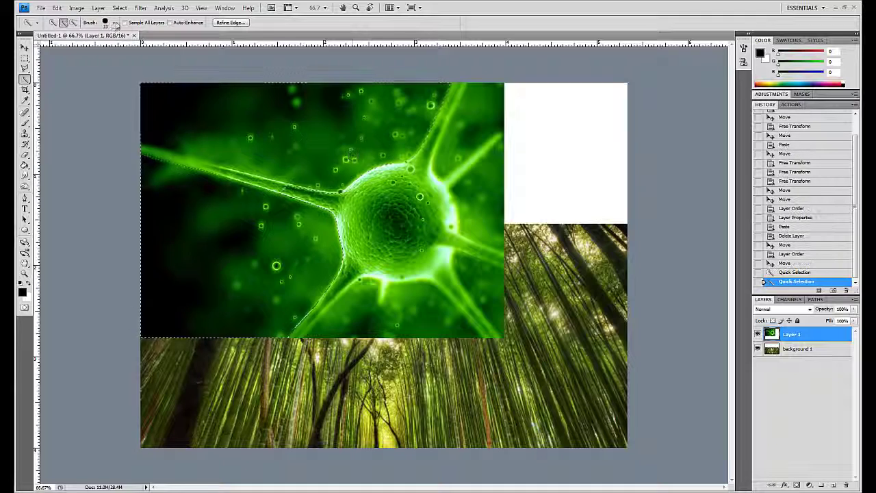
pyautogui.click(113, 23)
pyautogui.moveTo(76, 43); pyautogui.dragTo(65, 44)
pyautogui.press('Return')
pyautogui.moveTo(352, 151); pyautogui.dragTo(466, 117)
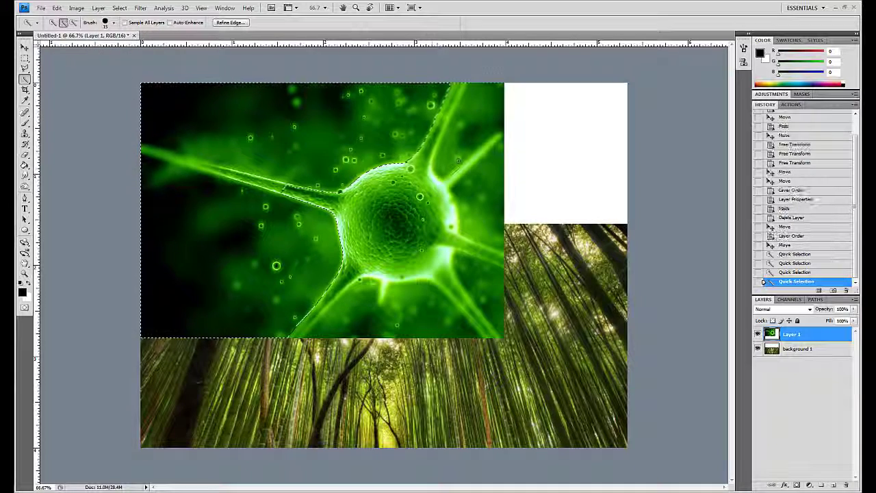
pyautogui.moveTo(260, 328); pyautogui.dragTo(479, 326)
pyautogui.moveTo(480, 274); pyautogui.dragTo(496, 172)
pyautogui.hotkey('ctrl', 'd')
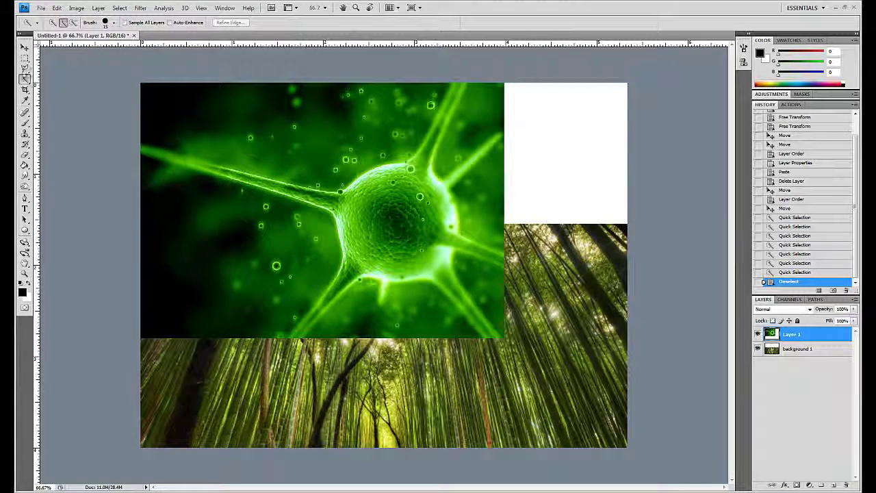
pyautogui.rightClick(25, 69)
pyautogui.click(62, 87)
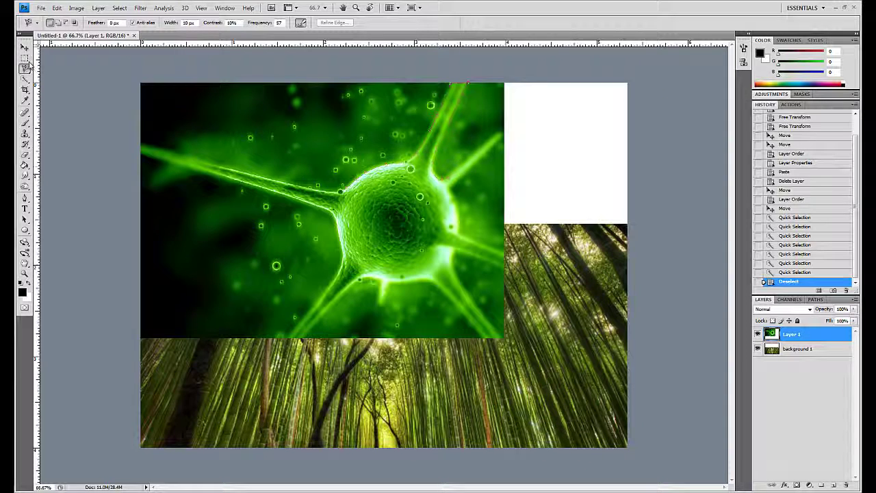
# With a 226 px soft eraser, erase the dark surroundings around the neuron's edges.
pyautogui.click(25, 155)
pyautogui.click(76, 23)
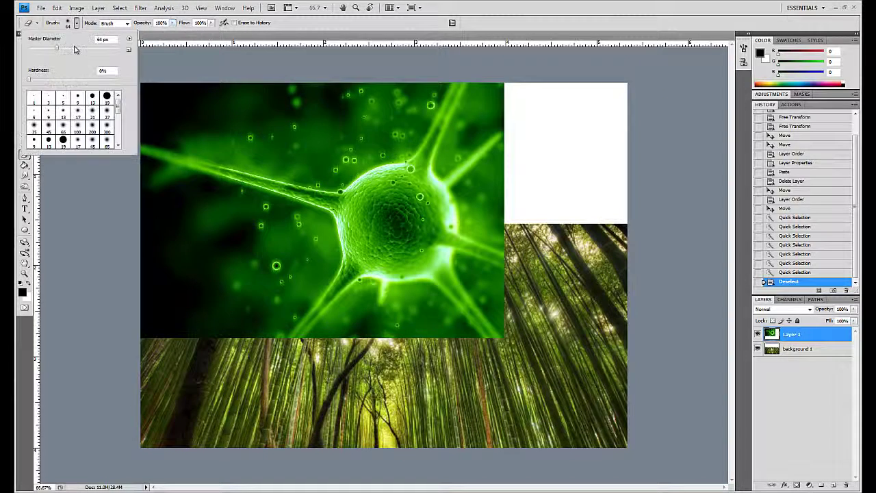
pyautogui.moveTo(147, 103); pyautogui.dragTo(411, 102)
pyautogui.moveTo(148, 192); pyautogui.dragTo(287, 199)
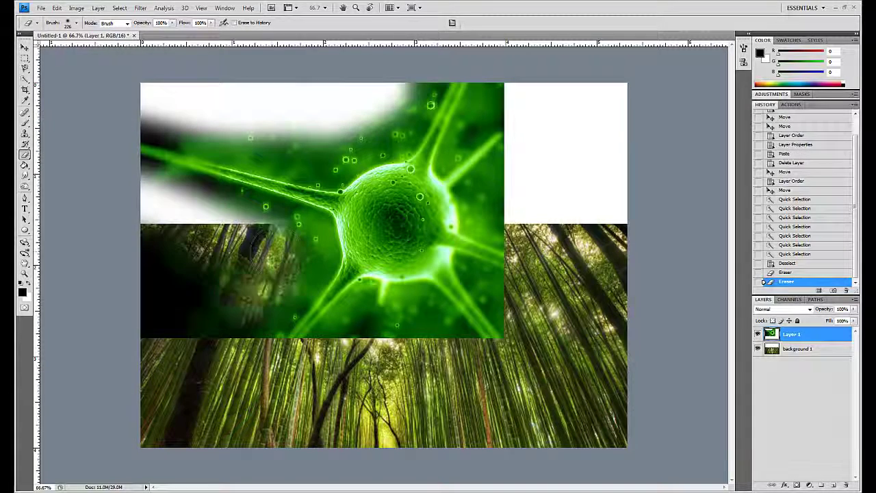
pyautogui.moveTo(288, 287)
pyautogui.mouseDown()
pyautogui.moveTo(223, 217)
pyautogui.moveTo(287, 246)
pyautogui.moveTo(411, 342)
pyautogui.moveTo(233, 328)
pyautogui.moveTo(253, 363)
pyautogui.mouseUp()
pyautogui.moveTo(409, 331); pyautogui.dragTo(476, 365)
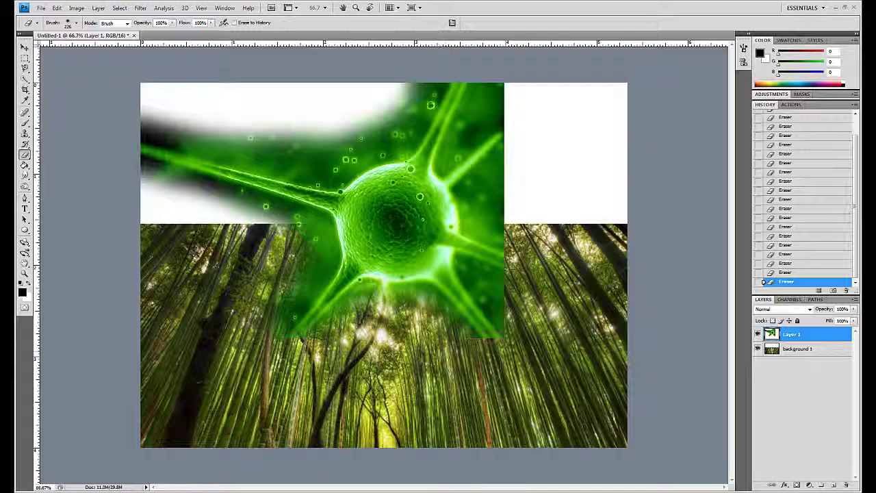
pyautogui.moveTo(489, 322)
pyautogui.mouseDown()
pyautogui.moveTo(578, 204)
pyautogui.moveTo(503, 201)
pyautogui.moveTo(522, 182)
pyautogui.moveTo(509, 88)
pyautogui.mouseUp()
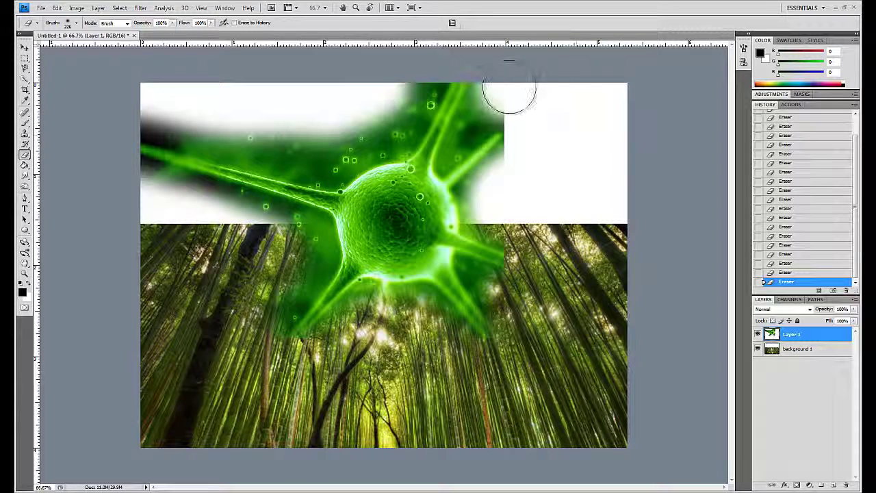
# Shrink the eraser to 82 px and clean the remaining green between the neuron's arms.
pyautogui.click(67, 23)
pyautogui.moveTo(72, 52); pyautogui.dragTo(48, 52)
pyautogui.moveTo(411, 86)
pyautogui.mouseDown()
pyautogui.moveTo(383, 117)
pyautogui.moveTo(274, 137)
pyautogui.moveTo(280, 130)
pyautogui.mouseUp()
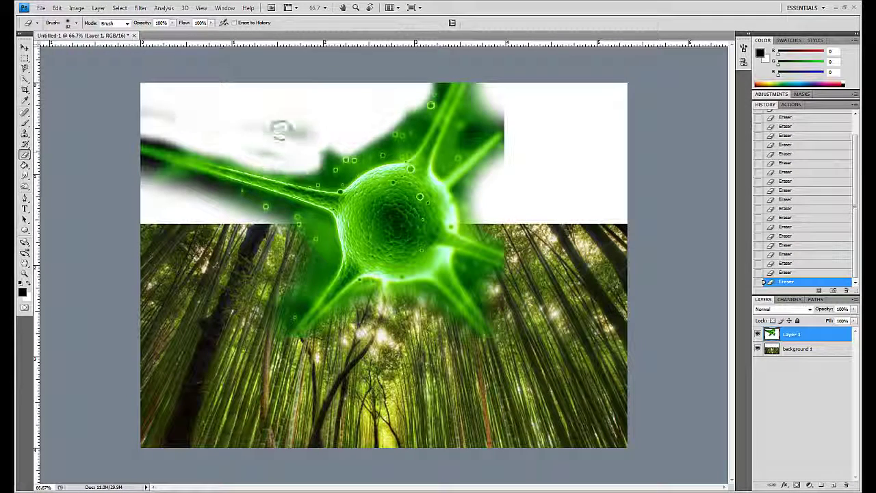
pyautogui.moveTo(161, 131)
pyautogui.mouseDown()
pyautogui.moveTo(315, 220)
pyautogui.moveTo(157, 205)
pyautogui.moveTo(281, 329)
pyautogui.moveTo(348, 329)
pyautogui.mouseUp()
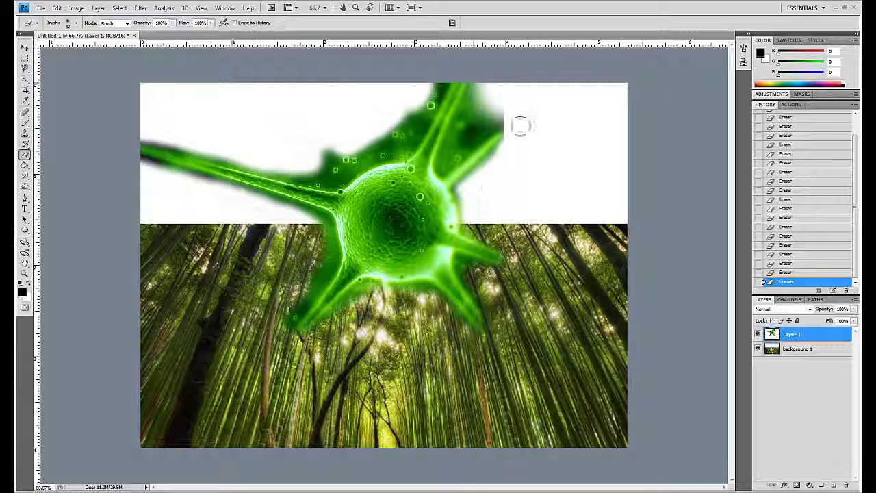
pyautogui.moveTo(476, 126); pyautogui.dragTo(471, 134)
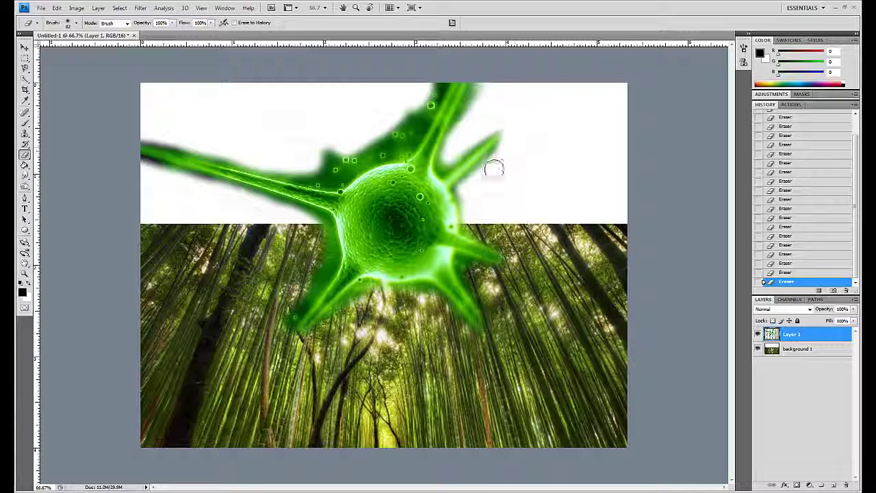
pyautogui.moveTo(398, 136); pyautogui.dragTo(218, 132)
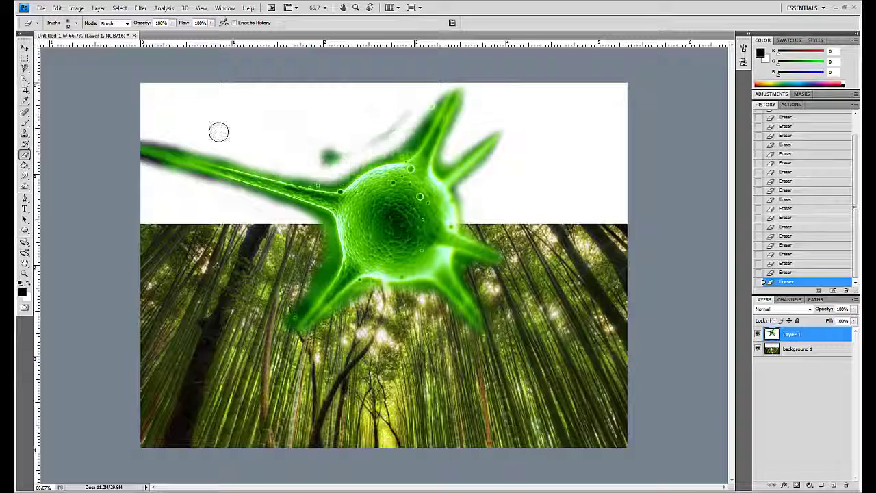
# Move the neuron up and left, and raise the bamboo photo on the canvas.
pyautogui.press('v')
pyautogui.moveTo(188, 92); pyautogui.dragTo(174, 43)
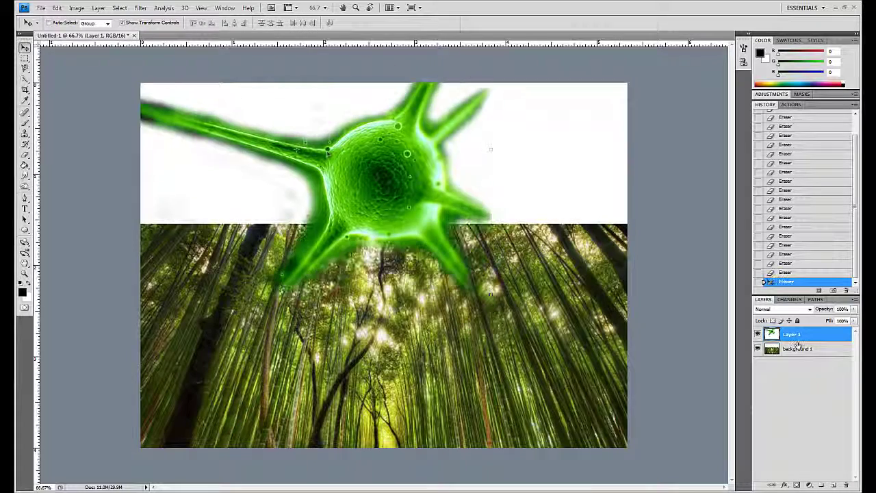
pyautogui.moveTo(563, 328); pyautogui.dragTo(563, 282)
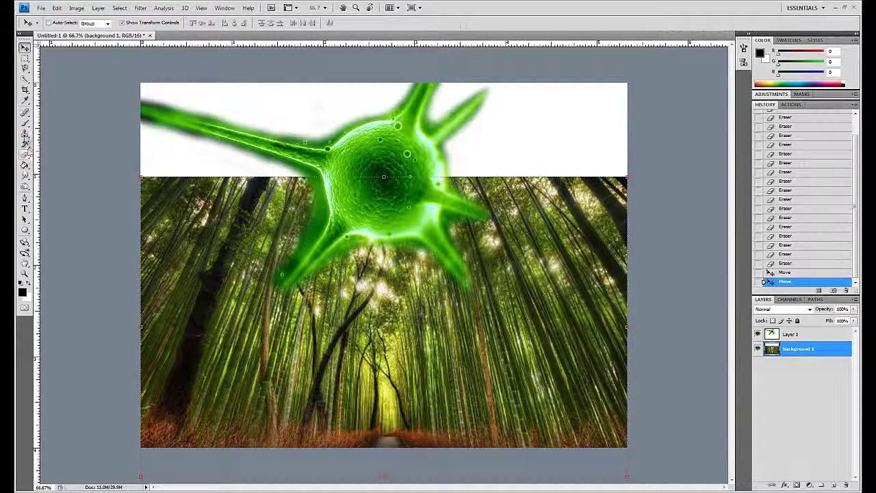
# Set up a dark green grass-shaped brush with lowered opacity.
pyautogui.click(25, 123)
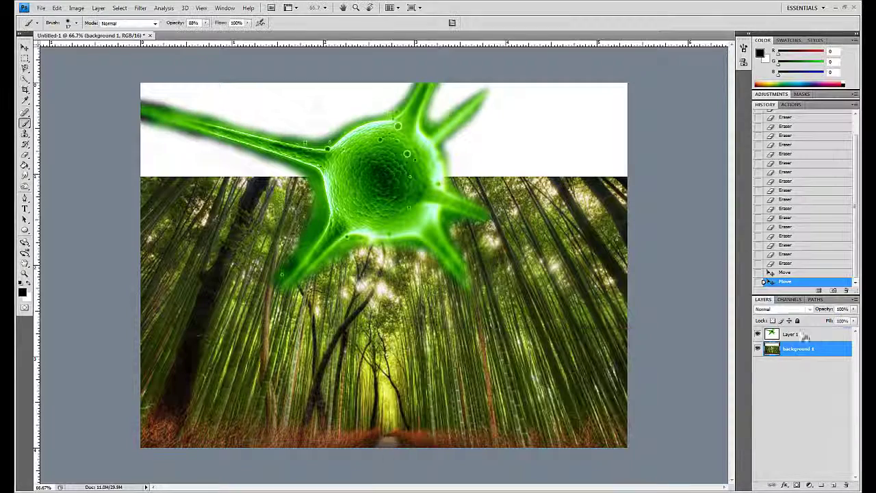
pyautogui.click(807, 334)
pyautogui.click(22, 292)
pyautogui.click(609, 352)
pyautogui.click(76, 23)
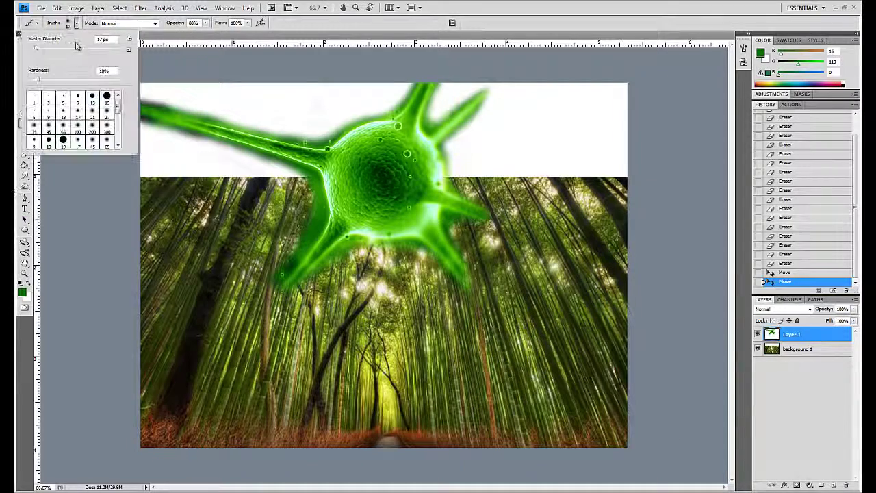
pyautogui.scroll(-1, 72, 120)
pyautogui.click(107, 133)
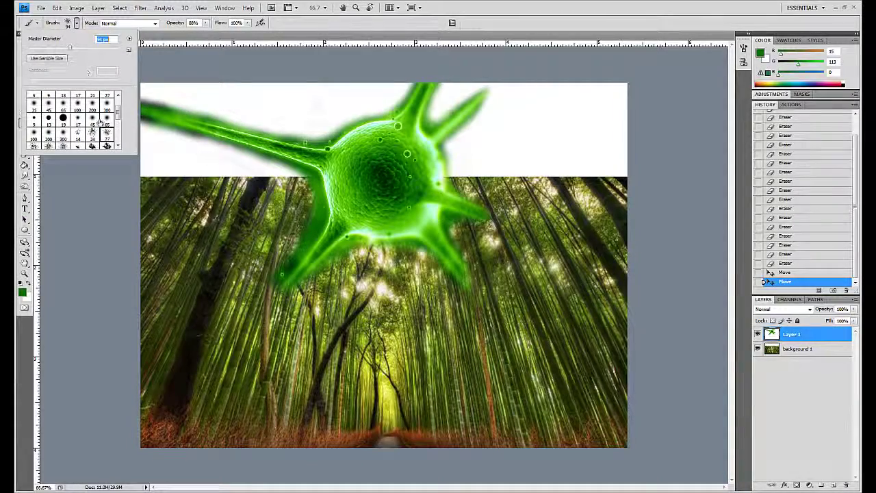
pyautogui.scroll(-3, 72, 120)
pyautogui.click(77, 137)
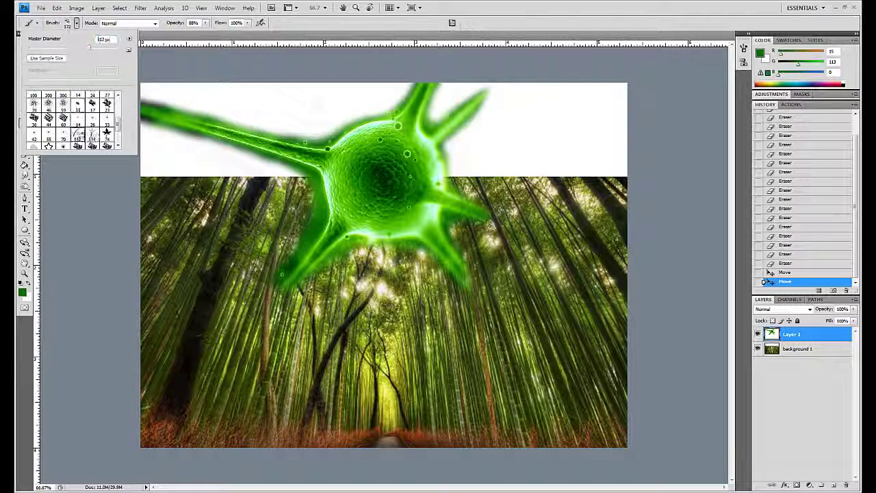
pyautogui.write('32')
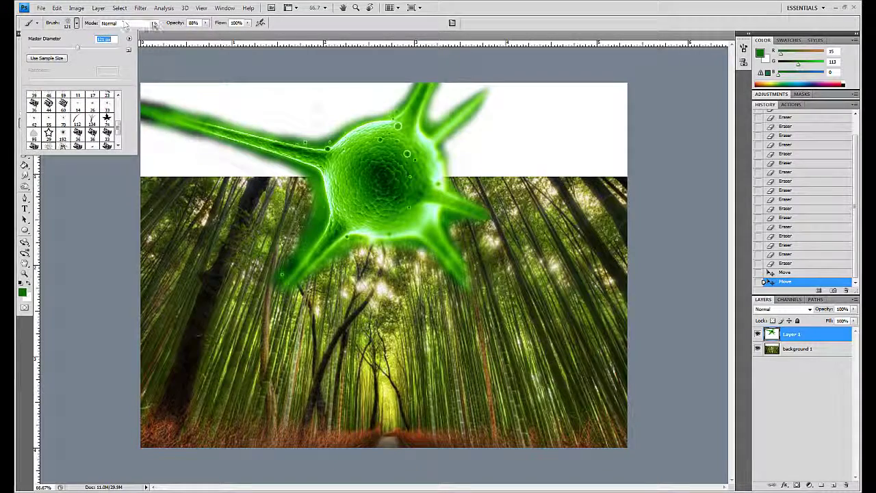
pyautogui.click(205, 22)
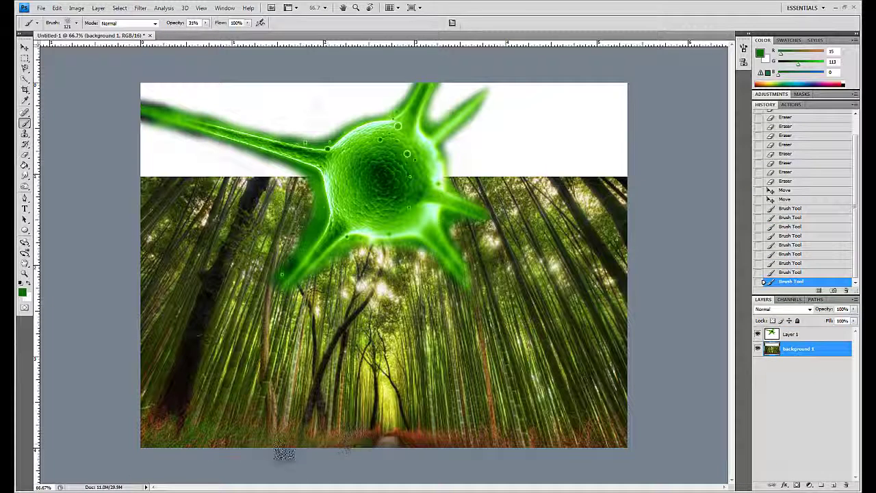
# Paint green grass strokes and tufts along the bamboo photo's bottom edge.
pyautogui.moveTo(469, 452); pyautogui.dragTo(510, 445)
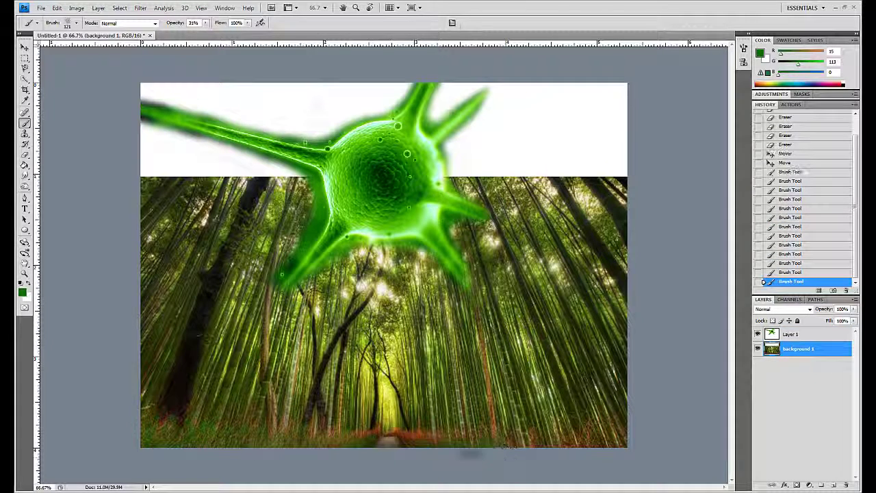
pyautogui.moveTo(413, 450); pyautogui.dragTo(522, 456)
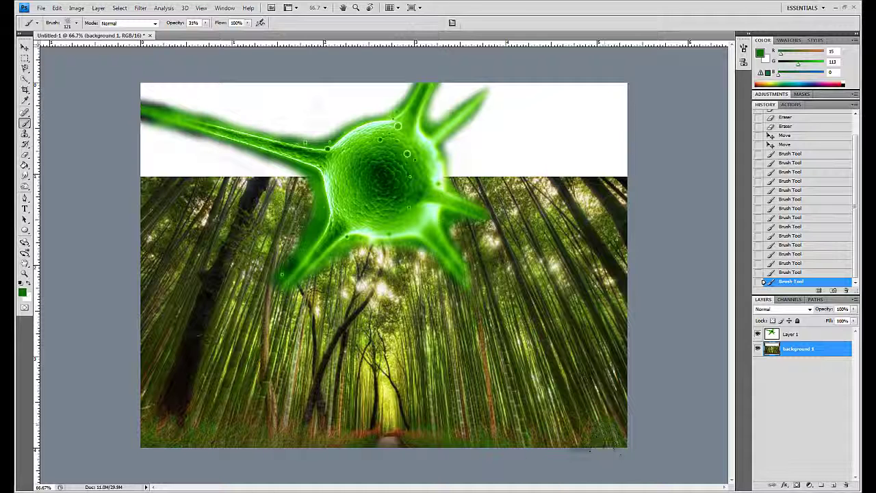
pyautogui.click(498, 468)
pyautogui.click(72, 22)
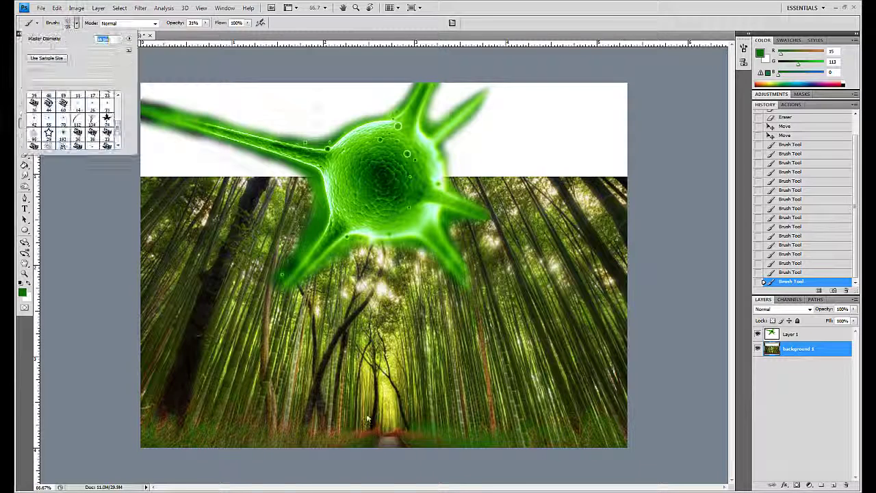
pyautogui.doubleClick(48, 103)
pyautogui.click(377, 433)
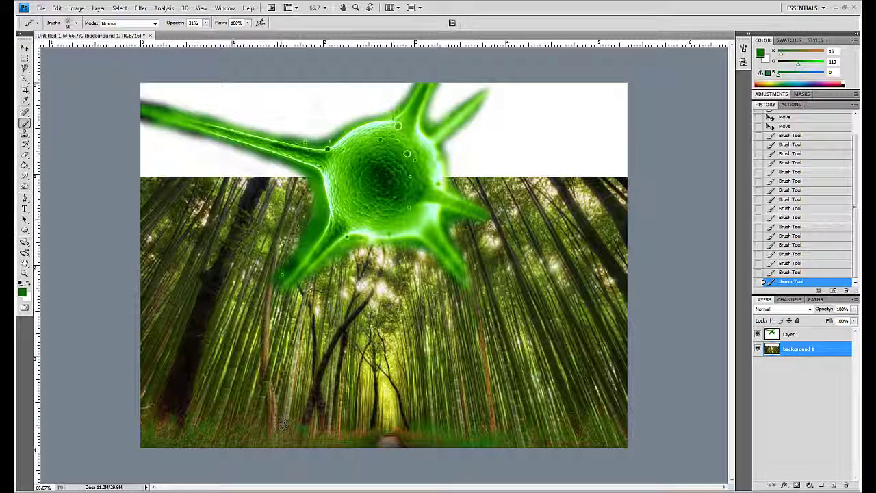
# Set the bamboo layer to Dissolve, zoom into the forest floor, and shrink the brush to 39.
pyautogui.hotkey('shift', '+')
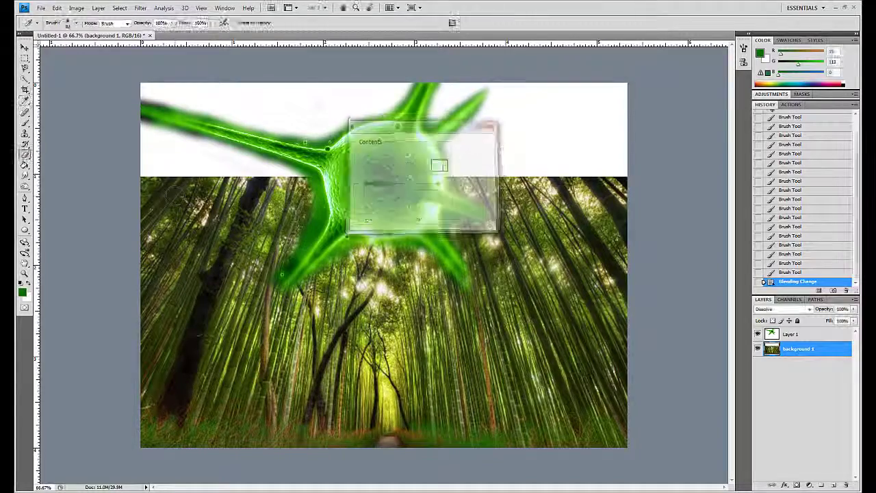
pyautogui.hotkey('ctrl', '+')
pyautogui.hotkey('ctrl', '+')
pyautogui.scroll(-5, 385, 324)
pyautogui.scroll(-1, 386, 323)
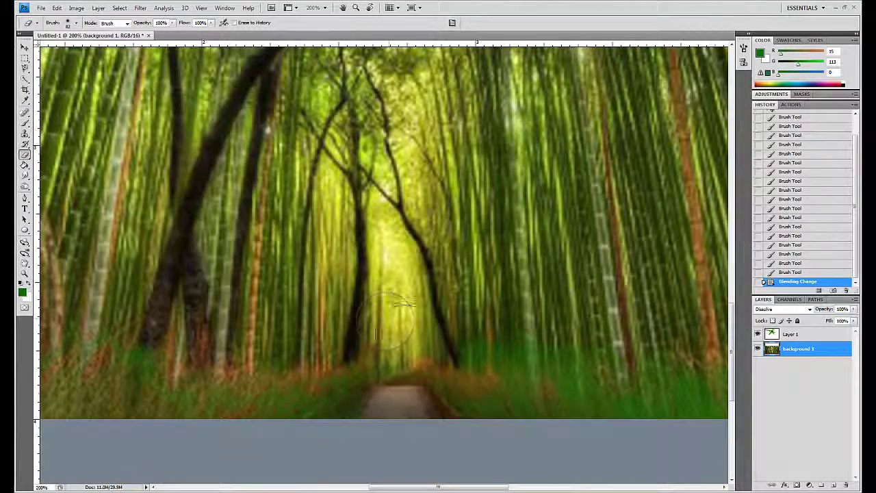
pyautogui.click(71, 23)
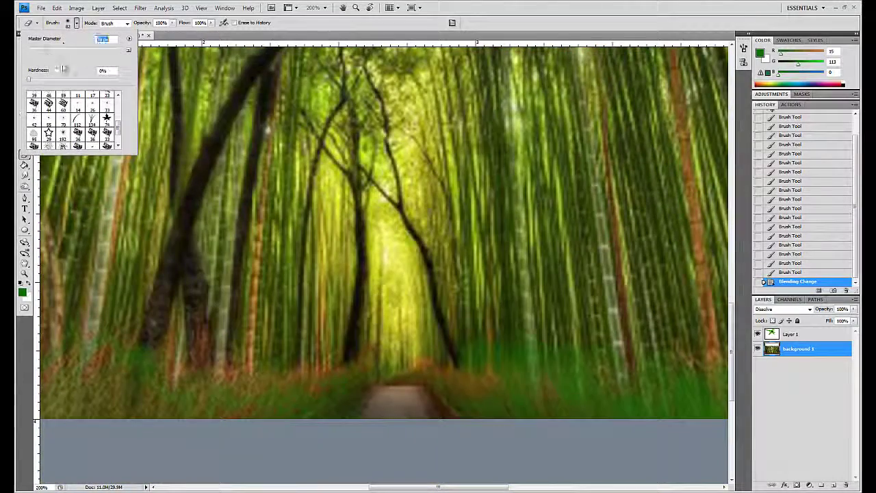
pyautogui.moveTo(42, 43); pyautogui.dragTo(31, 42)
pyautogui.click(205, 26)
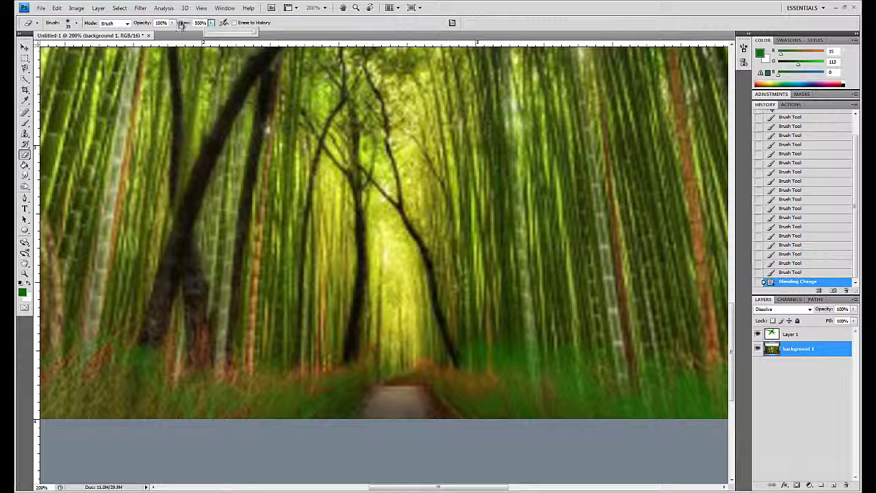
# Switch to a 13 px tip and erase faint speckled strokes over the bamboo.
pyautogui.hotkey('ctrl', 'z')
pyautogui.click(71, 22)
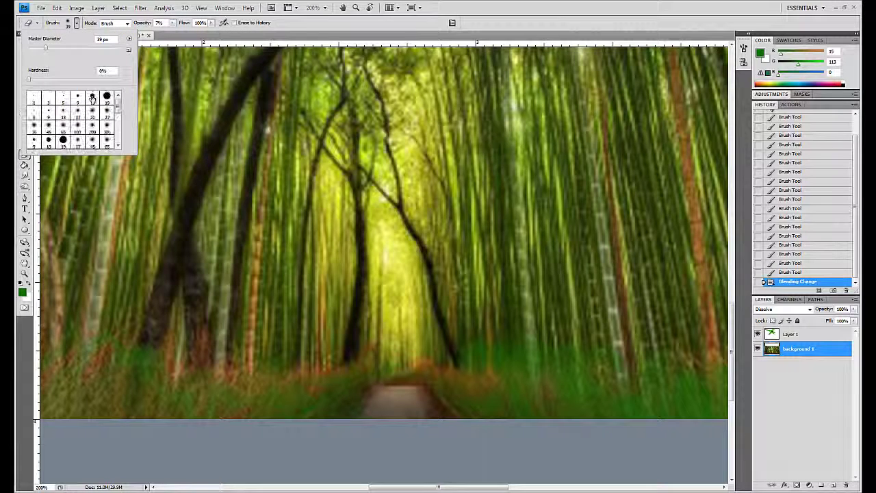
pyautogui.doubleClick(98, 96)
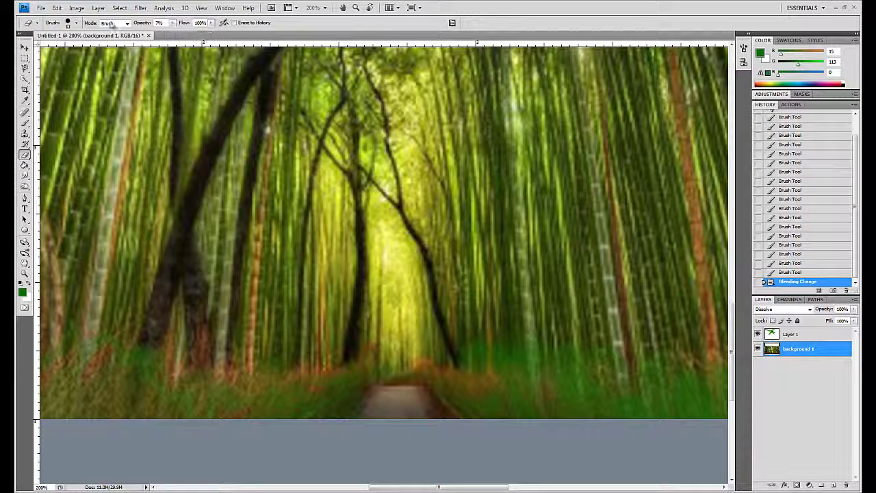
pyautogui.click(67, 23)
pyautogui.doubleClick(82, 100)
pyautogui.moveTo(260, 152); pyautogui.dragTo(296, 186)
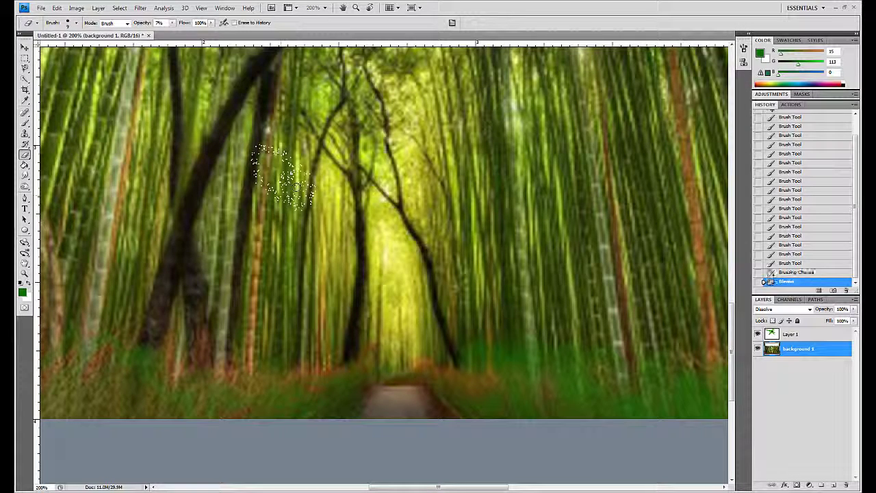
pyautogui.moveTo(279, 155); pyautogui.dragTo(290, 195)
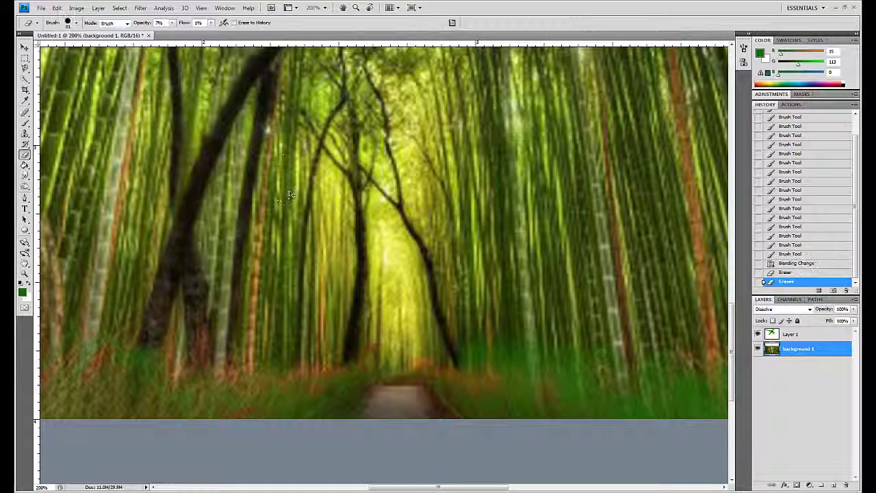
# Enlarge the brush diameter and step back in History to the last brush stroke.
pyautogui.click(67, 23)
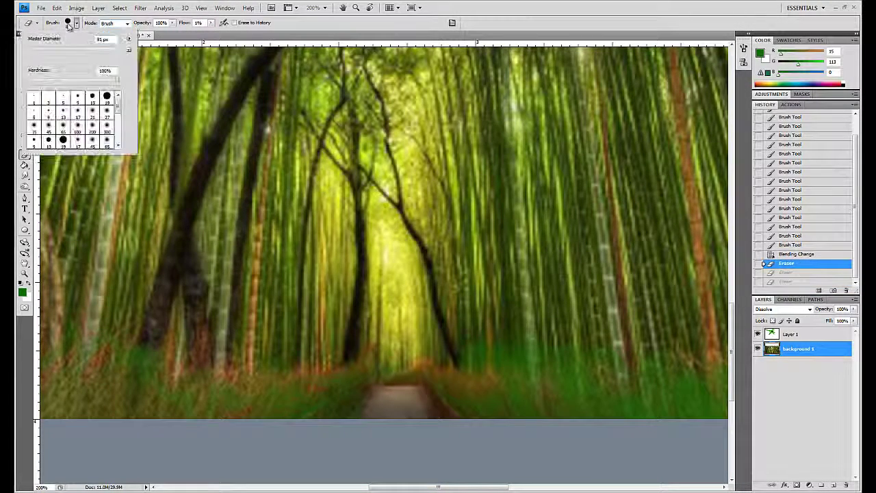
pyautogui.moveTo(35, 79); pyautogui.dragTo(117, 78)
pyautogui.click(472, 243)
pyautogui.click(792, 265)
pyautogui.click(791, 254)
# Erase softly along the image bottom at about 12% opacity, then undo those streaks.
pyautogui.click(71, 23)
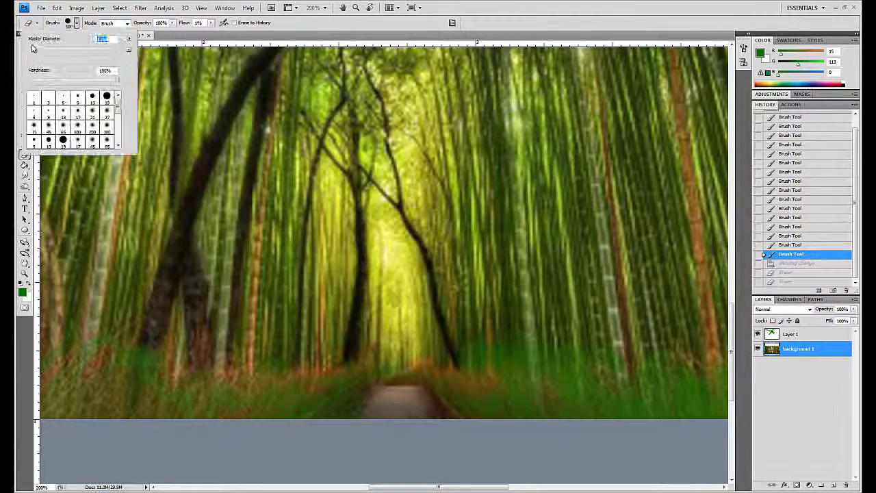
pyautogui.moveTo(172, 22); pyautogui.dragTo(130, 31)
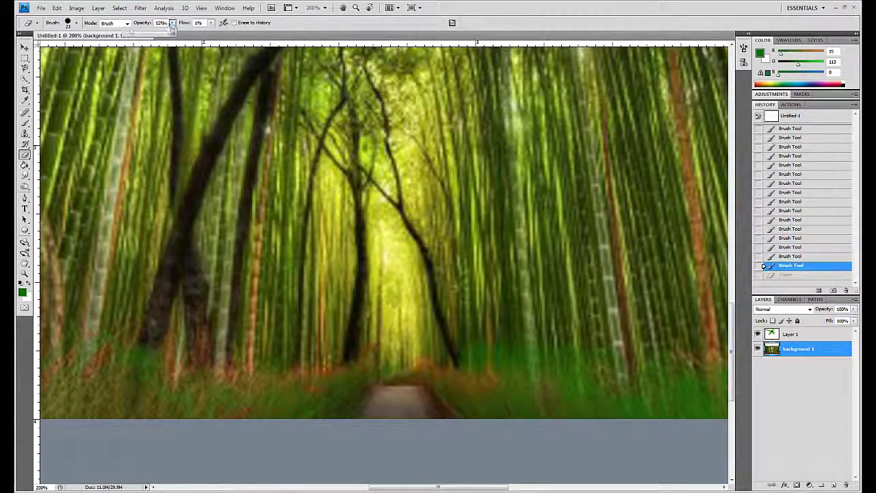
pyautogui.moveTo(354, 349); pyautogui.dragTo(637, 367)
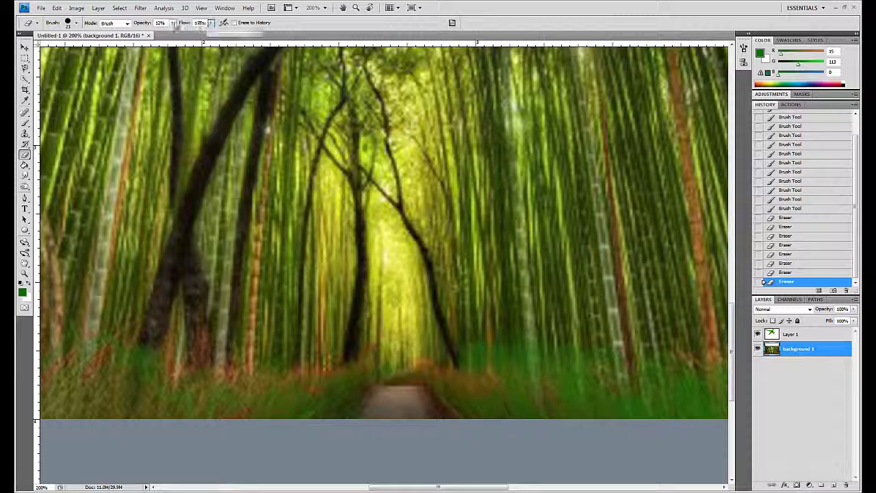
pyautogui.moveTo(441, 335); pyautogui.dragTo(576, 341)
pyautogui.click(794, 208)
# Zoom out to the whole canvas and step through History between brush-stroke states.
pyautogui.hotkey('ctrl', '-')
pyautogui.hotkey('ctrl', '-')
pyautogui.hotkey('ctrl', '-')
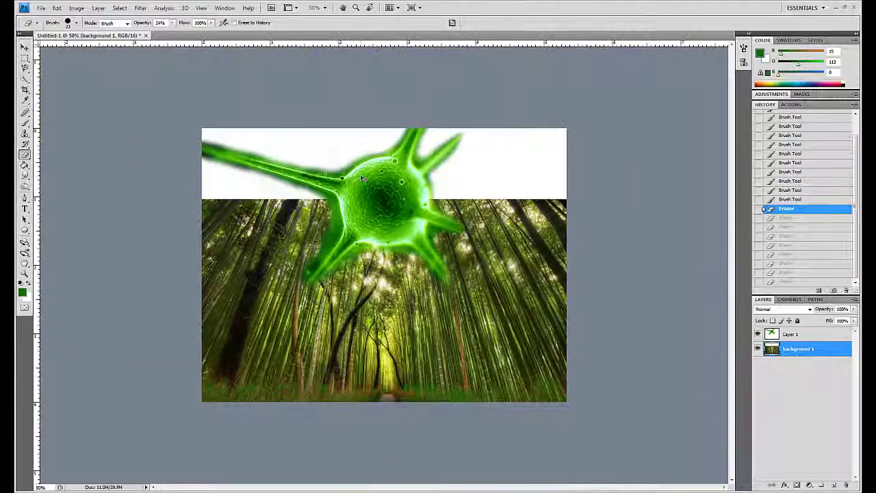
pyautogui.hotkey('ctrl', '+')
pyautogui.scroll(5, 794, 178)
pyautogui.click(793, 128)
pyautogui.click(794, 193)
# Restore the seventh brush-stroke state and paint more green across the bottom grass.
pyautogui.click(794, 184)
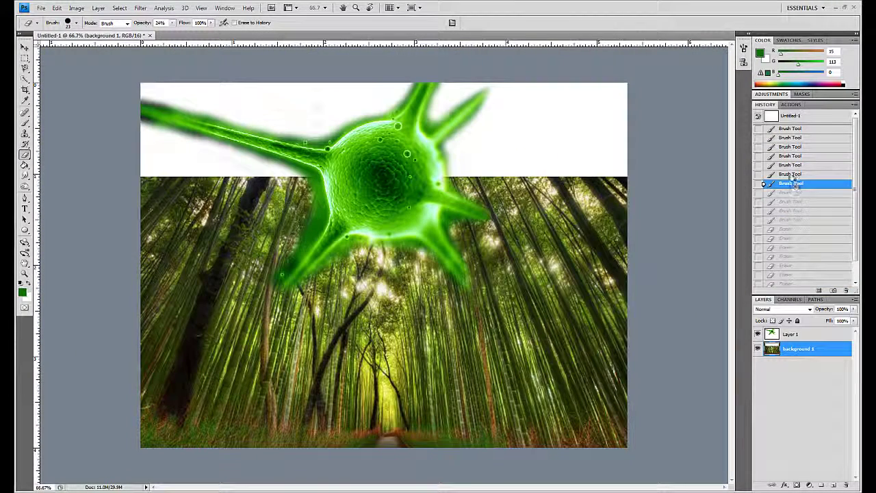
pyautogui.click(25, 123)
pyautogui.moveTo(390, 396); pyautogui.dragTo(415, 442)
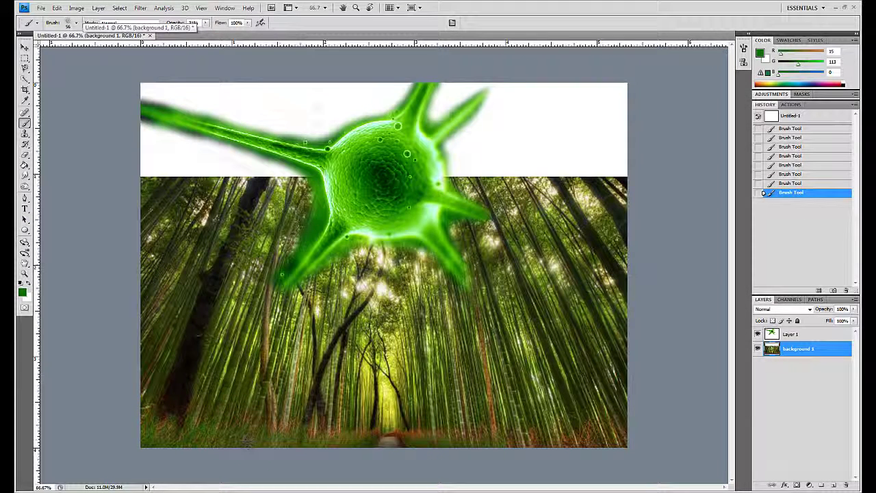
pyautogui.moveTo(247, 444); pyautogui.dragTo(432, 433)
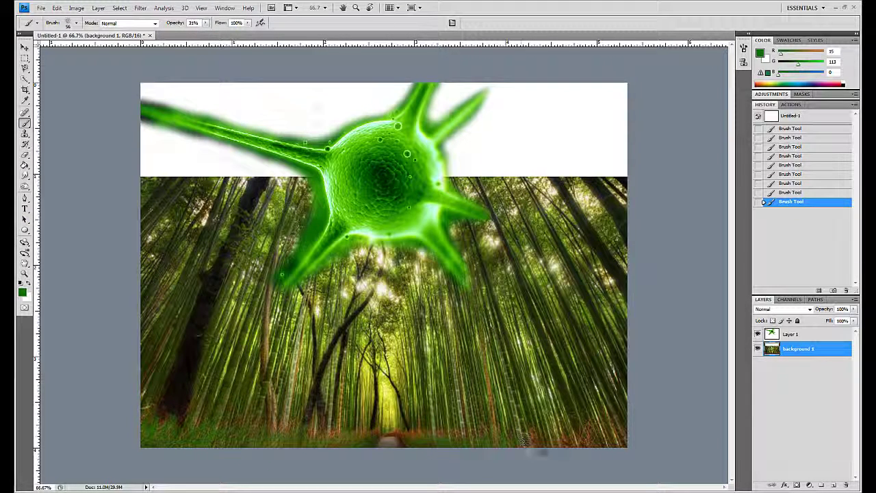
pyautogui.moveTo(625, 436)
pyautogui.mouseDown()
pyautogui.moveTo(488, 446)
pyautogui.moveTo(559, 436)
pyautogui.mouseUp()
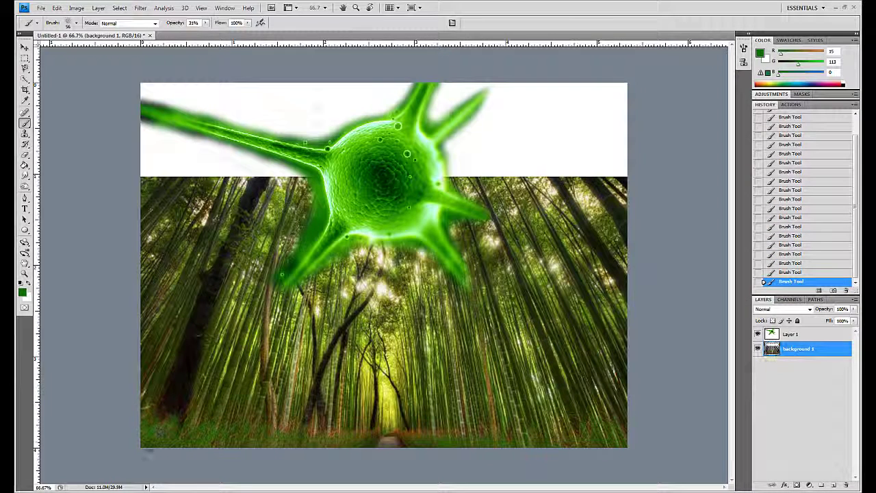
# Free Transform the background 1 layer, stretching the bamboo photo up to the canvas top.
pyautogui.click(24, 48)
pyautogui.click(795, 334)
pyautogui.click(854, 321)
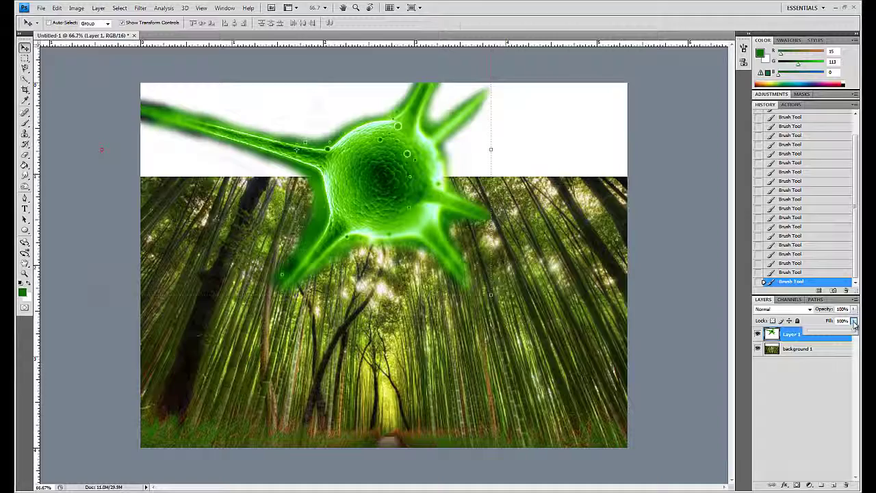
pyautogui.click(794, 349)
pyautogui.hotkey('ctrl', 't')
pyautogui.moveTo(383, 176); pyautogui.dragTo(384, 83)
# Apply the background stretch, then move the green creature up and rotate it counter-clockwise.
pyautogui.click(25, 47)
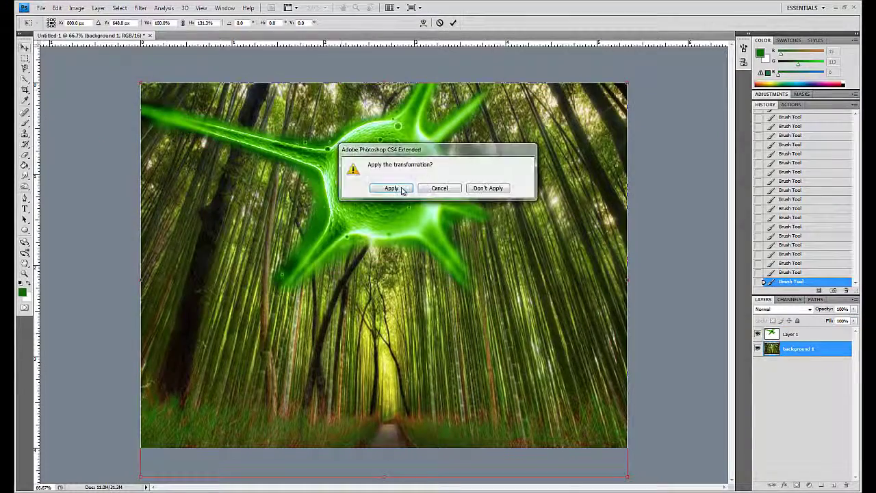
pyautogui.click(403, 190)
pyautogui.click(794, 334)
pyautogui.moveTo(397, 164); pyautogui.dragTo(407, 193)
pyautogui.hotkey('ctrl', 't')
pyautogui.moveTo(520, 83); pyautogui.dragTo(383, 65)
pyautogui.press('Return')
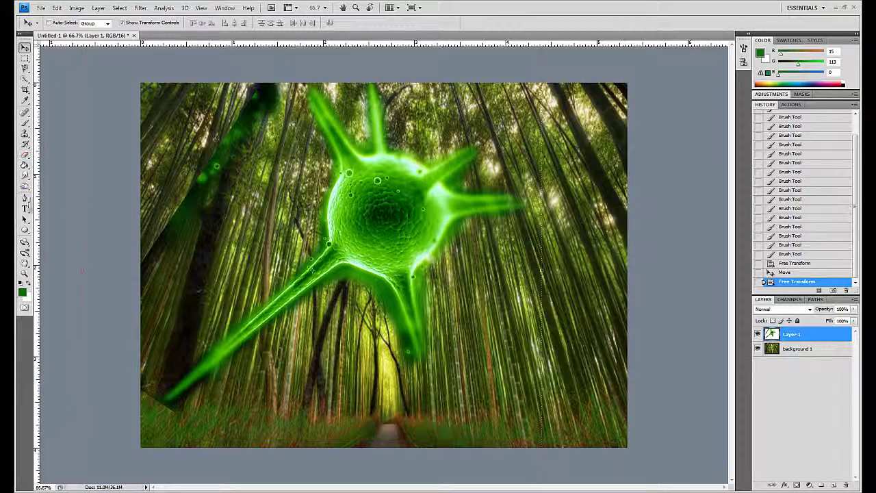
# Set the creature Layer 1 to Lighten blending and lower its opacity.
pyautogui.click(24, 198)
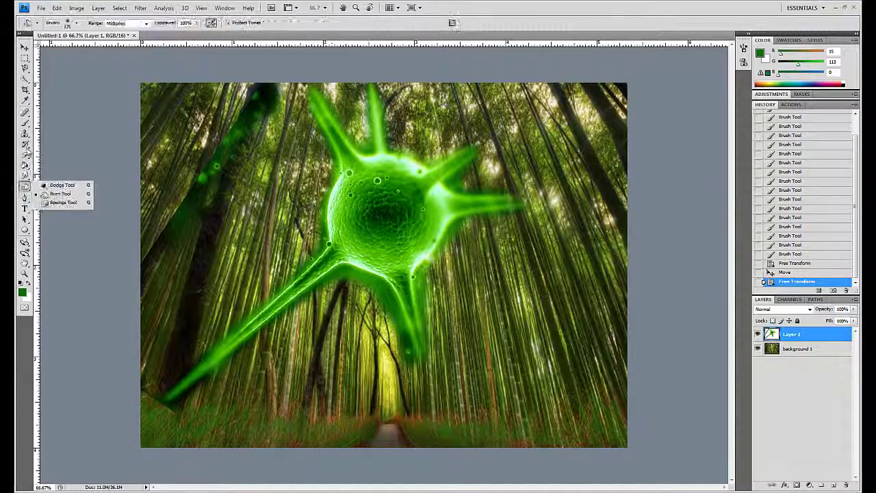
pyautogui.click(24, 123)
pyautogui.click(798, 348)
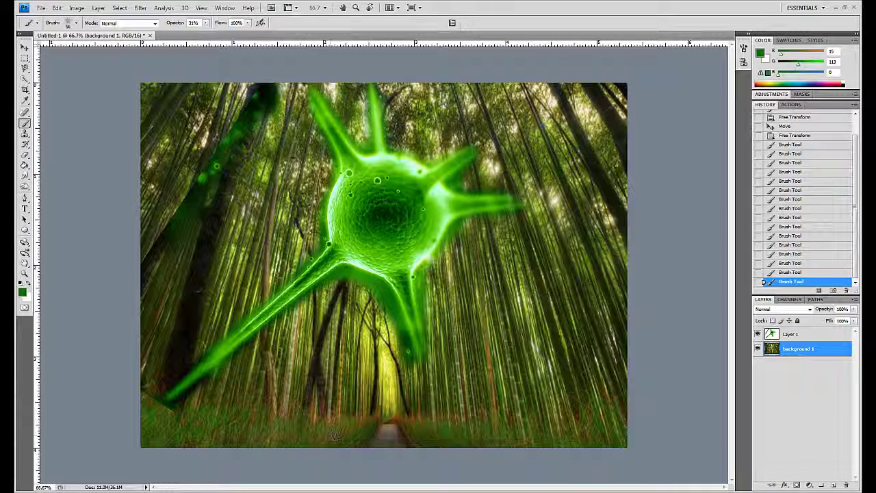
pyautogui.press('v')
pyautogui.click(791, 334)
pyautogui.click(780, 309)
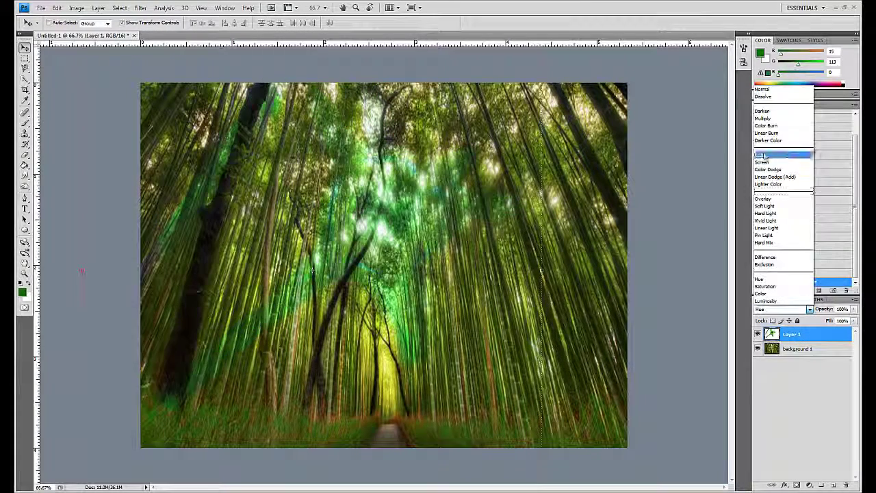
pyautogui.click(763, 155)
pyautogui.moveTo(854, 312)
pyautogui.mouseDown()
pyautogui.moveTo(846, 319)
pyautogui.moveTo(855, 313)
pyautogui.mouseUp()
# Adjust background 1 with Brightness/Contrast and Levels (white input 163, darker midtones).
pyautogui.click(798, 349)
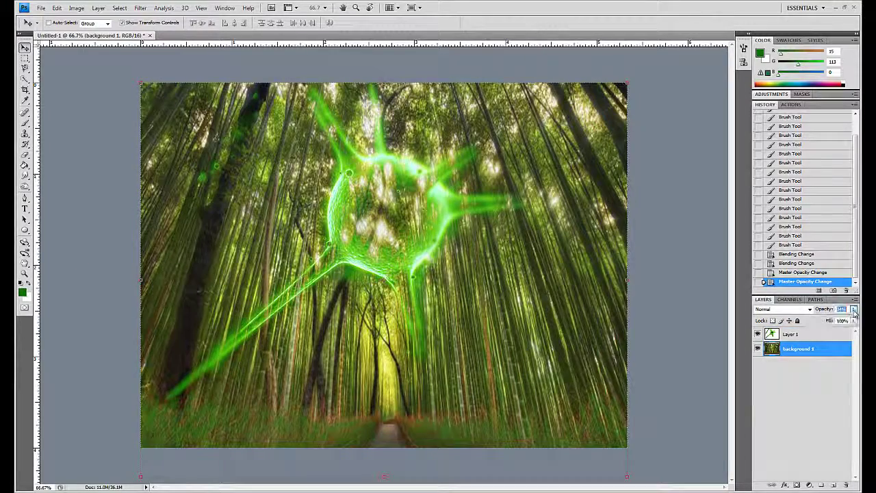
pyautogui.click(76, 8)
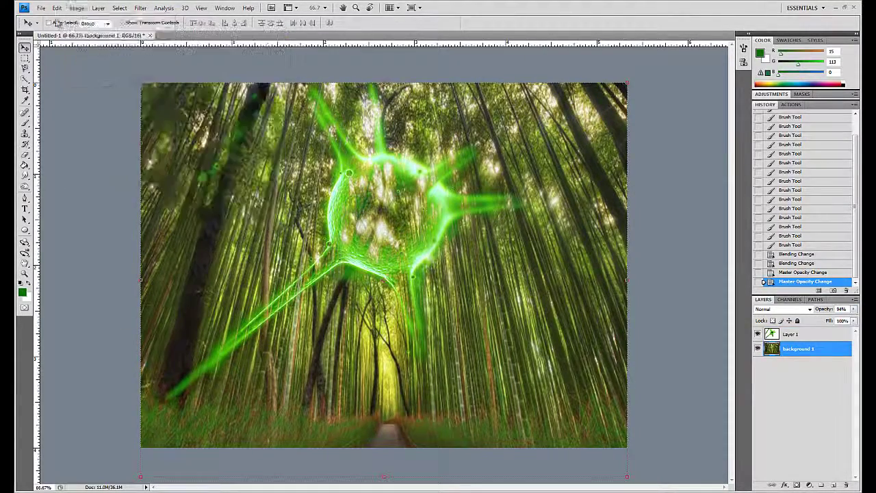
pyautogui.click(231, 32)
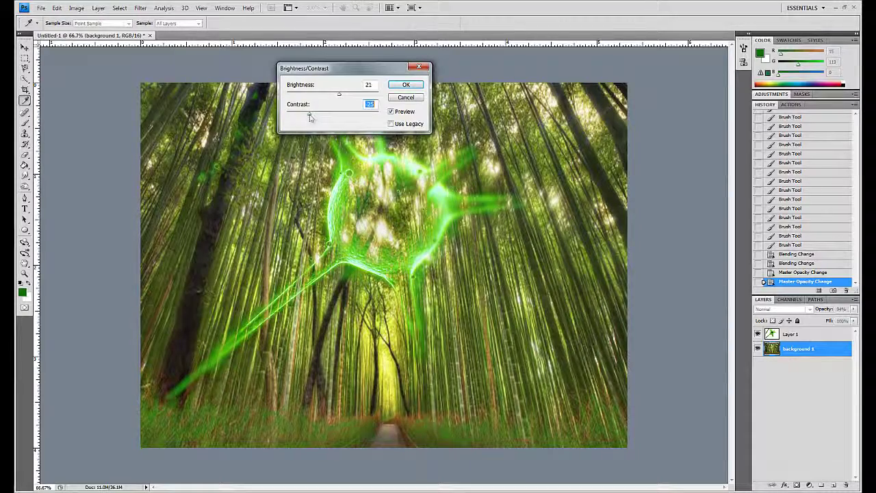
pyautogui.press('Return')
pyautogui.click(76, 7)
pyautogui.click(231, 41)
pyautogui.moveTo(701, 200); pyautogui.dragTo(676, 204)
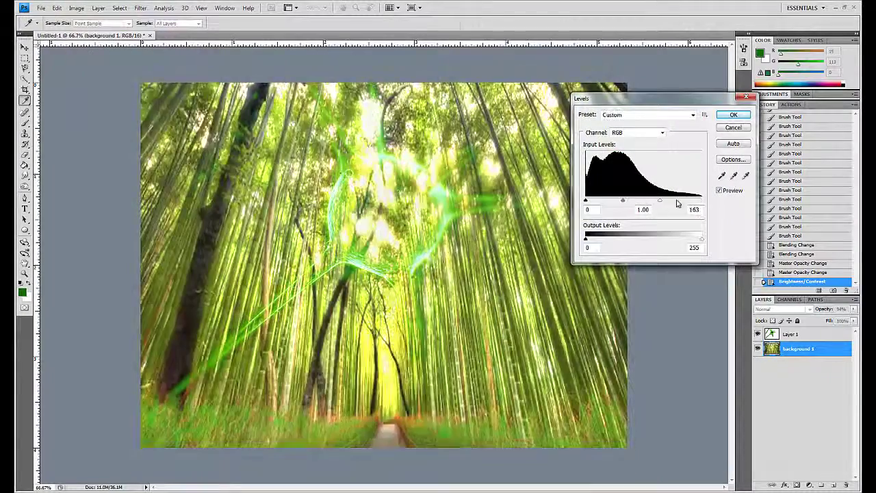
pyautogui.moveTo(623, 200); pyautogui.dragTo(647, 200)
pyautogui.press('Return')
pyautogui.press('v')
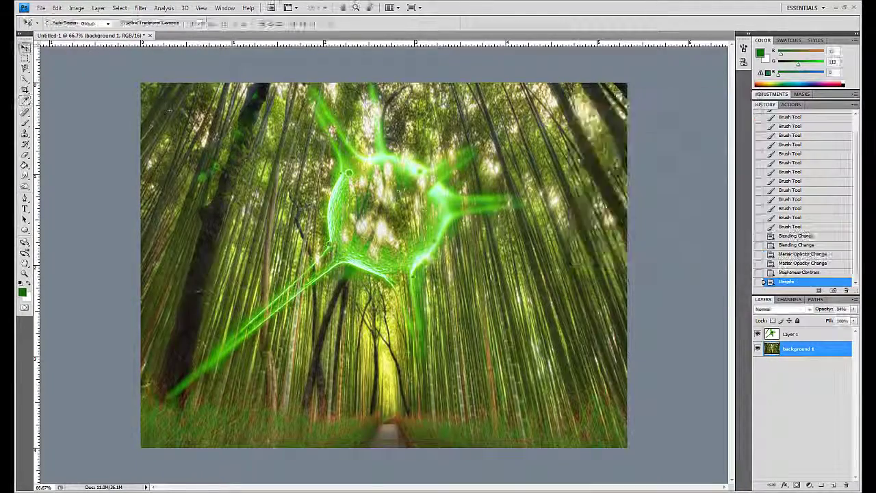
pyautogui.click(123, 22)
# Cut part of green2.jpg, paste it into the composite as Layer 2 above the creature.
pyautogui.hotkey('ctrl', 'Tab')
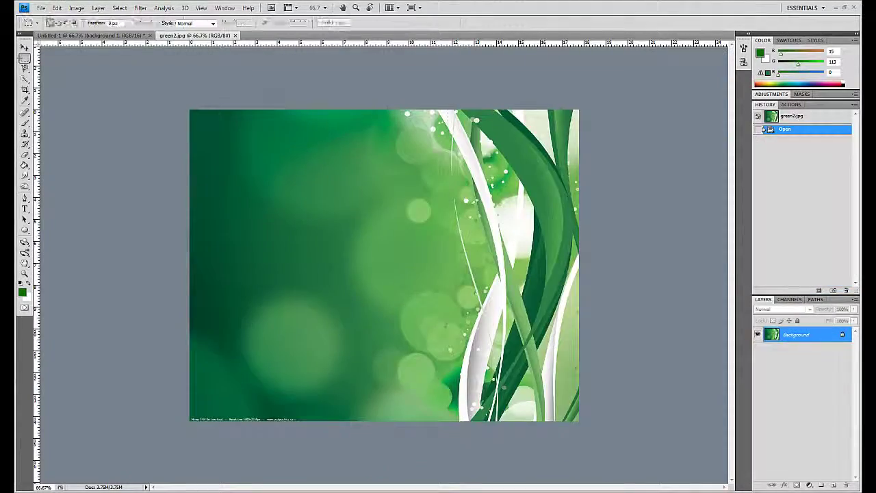
pyautogui.hotkey('ctrl', 'x')
pyautogui.hotkey('ctrl', 'Tab')
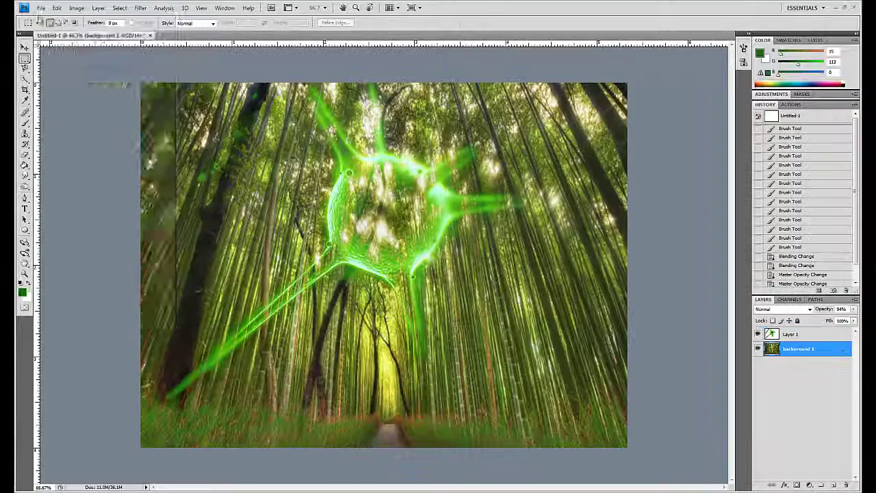
pyautogui.hotkey('ctrl', 'v')
pyautogui.press('v')
pyautogui.moveTo(384, 267)
pyautogui.mouseDown()
pyautogui.moveTo(578, 267)
pyautogui.moveTo(391, 266)
pyautogui.mouseUp()
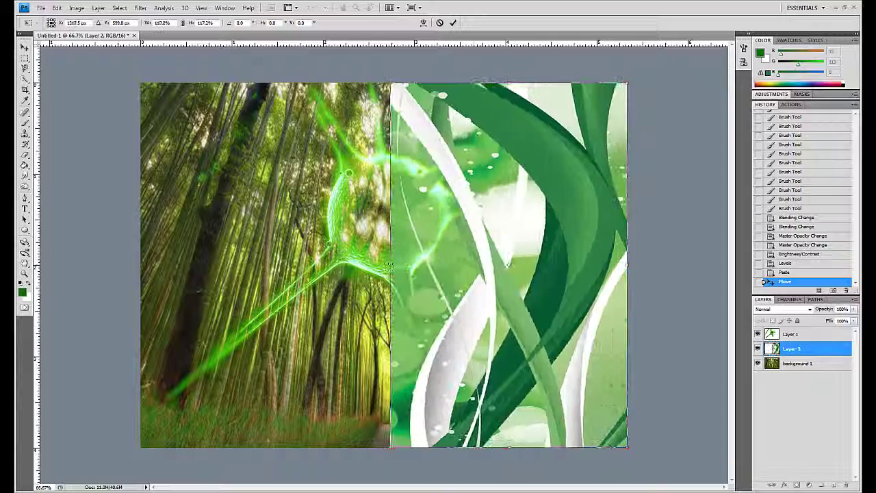
pyautogui.press('Return')
pyautogui.moveTo(793, 348); pyautogui.dragTo(854, 321)
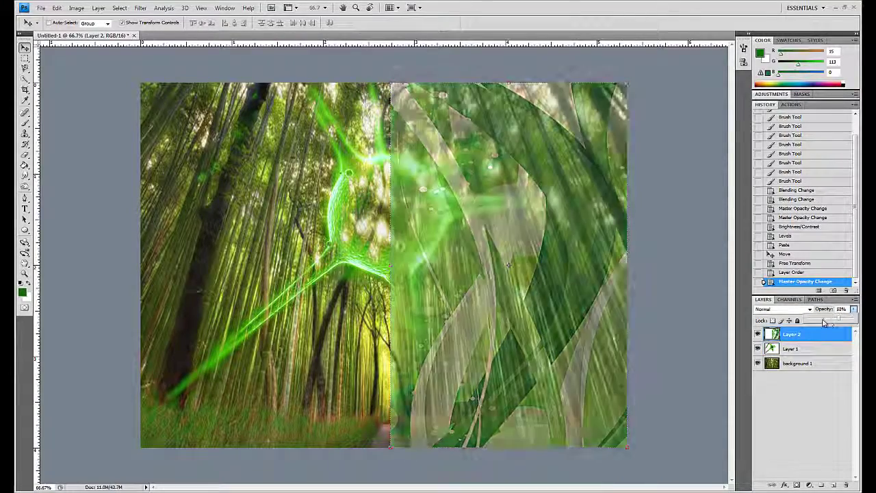
# Convert the green strip to Black & White, darkening its former greens.
pyautogui.click(76, 8)
pyautogui.click(203, 31)
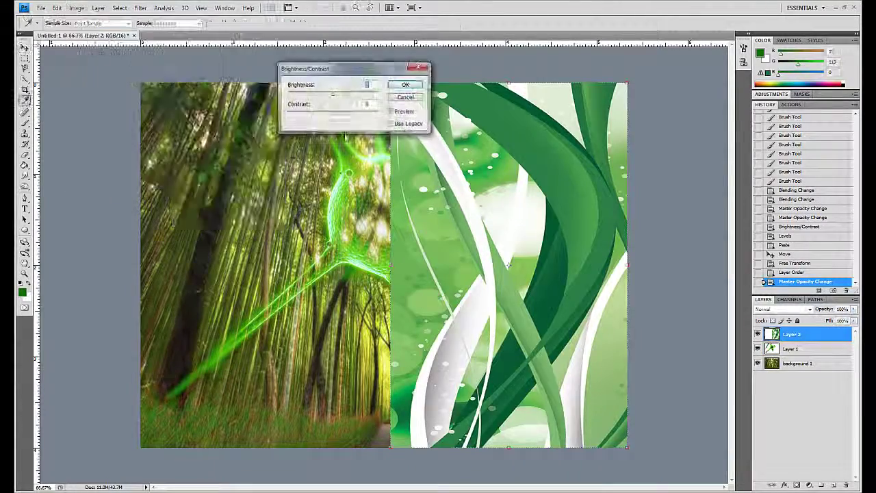
pyautogui.moveTo(333, 111); pyautogui.dragTo(378, 112)
pyautogui.click(406, 97)
pyautogui.click(76, 7)
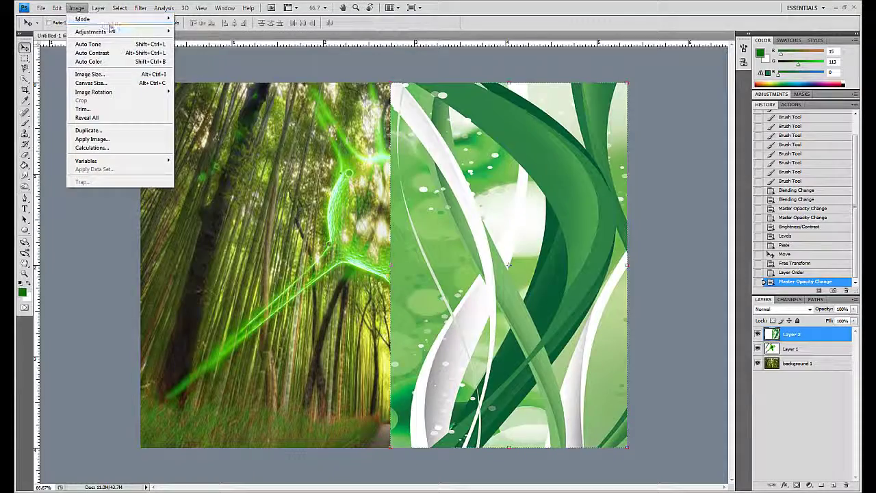
pyautogui.click(206, 96)
pyautogui.moveTo(226, 195)
pyautogui.mouseDown()
pyautogui.moveTo(206, 193)
pyautogui.moveTo(244, 171)
pyautogui.mouseUp()
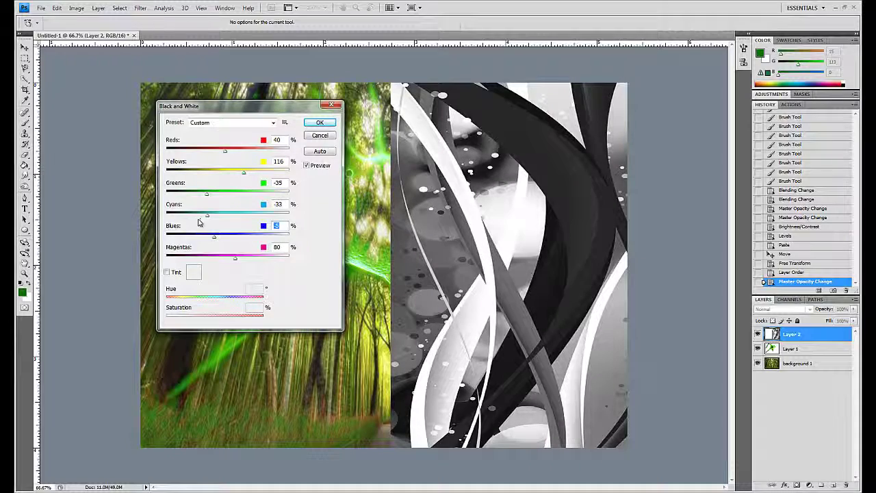
pyautogui.press('Return')
# Blend the ribbon layer with Linear Light and move it lower in the stack.
pyautogui.click(782, 309)
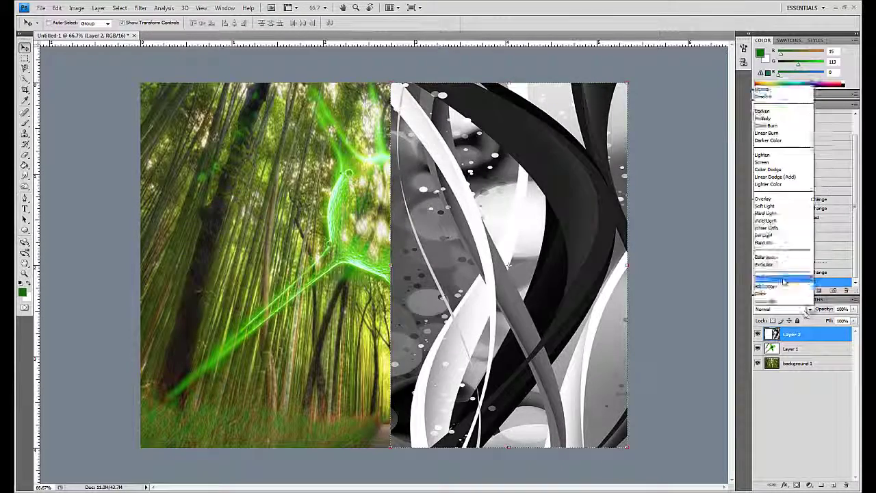
pyautogui.click(780, 159)
pyautogui.moveTo(792, 335)
pyautogui.mouseDown()
pyautogui.moveTo(809, 370)
pyautogui.moveTo(802, 350)
pyautogui.mouseUp()
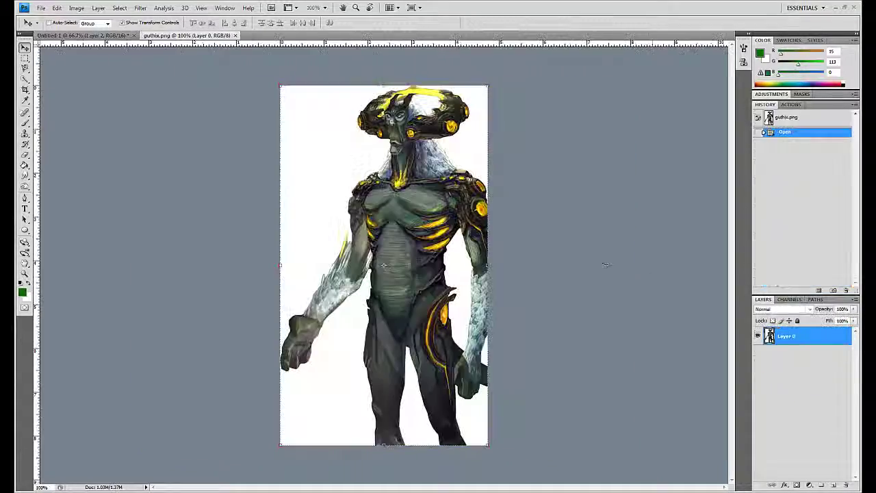
# Paste the guthix character into the forest composite and move it to the right side.
pyautogui.click(83, 35)
pyautogui.hotkey('ctrl', 'v')
pyautogui.press('v')
pyautogui.moveTo(400, 231); pyautogui.dragTo(577, 291)
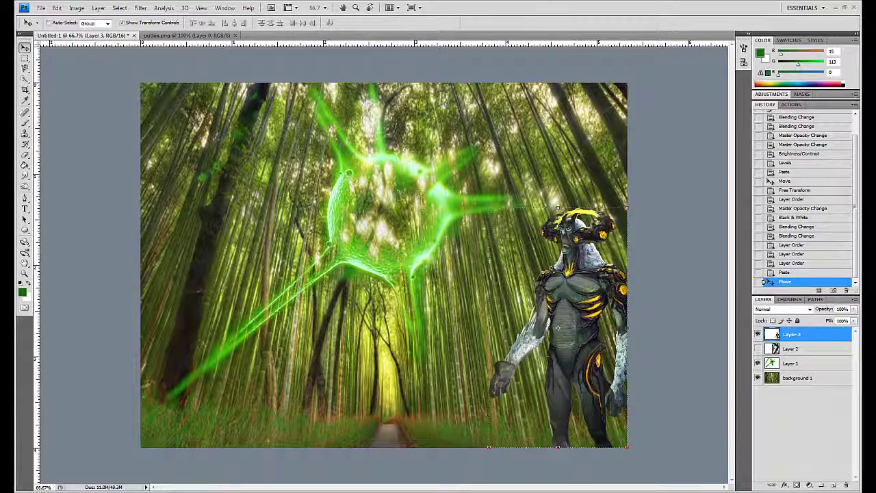
# Shift the green energy layer and enlarge it to about 130%.
pyautogui.click(792, 364)
pyautogui.moveTo(397, 246)
pyautogui.mouseDown()
pyautogui.moveTo(438, 301)
pyautogui.moveTo(520, 287)
pyautogui.mouseUp()
pyautogui.hotkey('ctrl', 't')
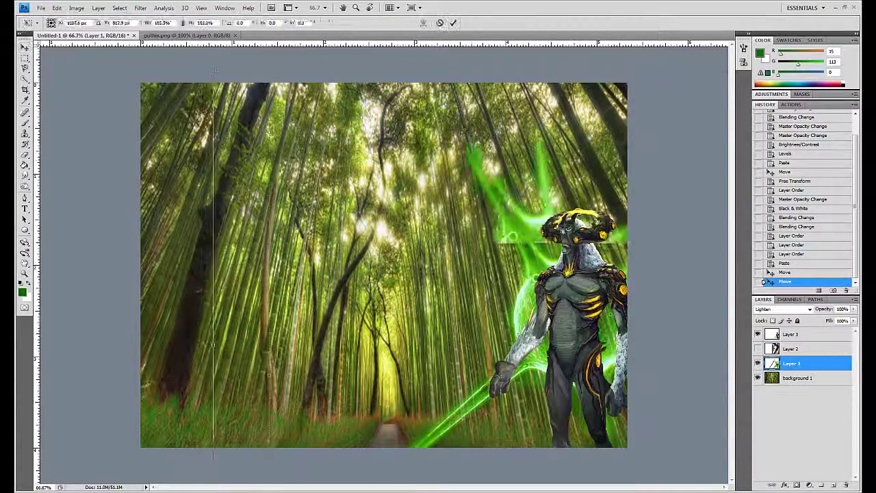
pyautogui.moveTo(521, 343); pyautogui.dragTo(469, 387)
pyautogui.press('Return')
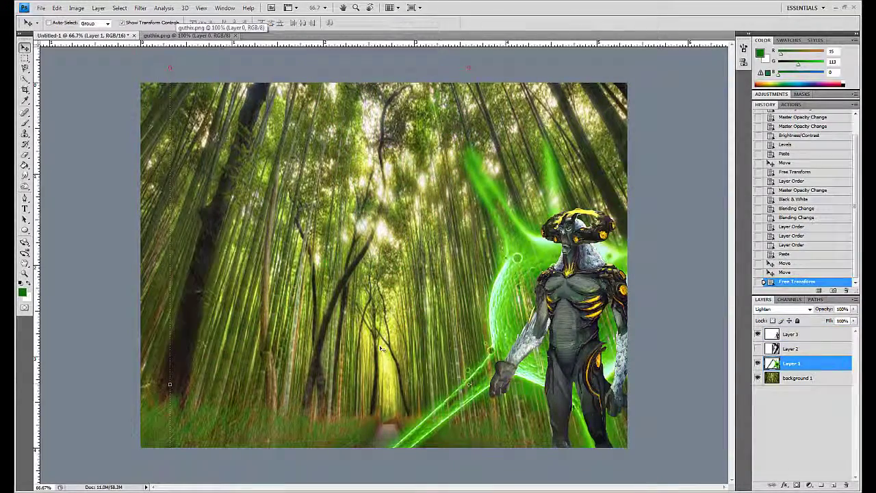
# Move the character layer beneath the ribbon and set a faint, larger eraser brush.
pyautogui.moveTo(790, 335); pyautogui.dragTo(792, 356)
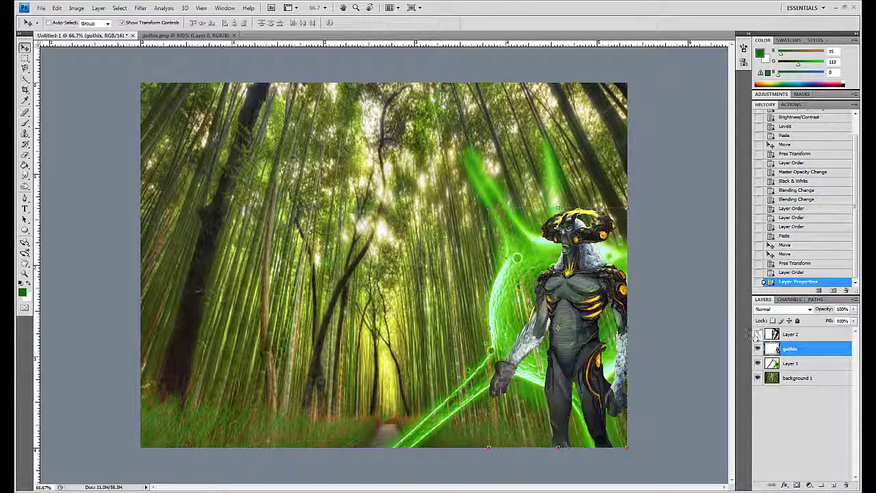
pyautogui.press('e')
pyautogui.moveTo(168, 32); pyautogui.dragTo(147, 31)
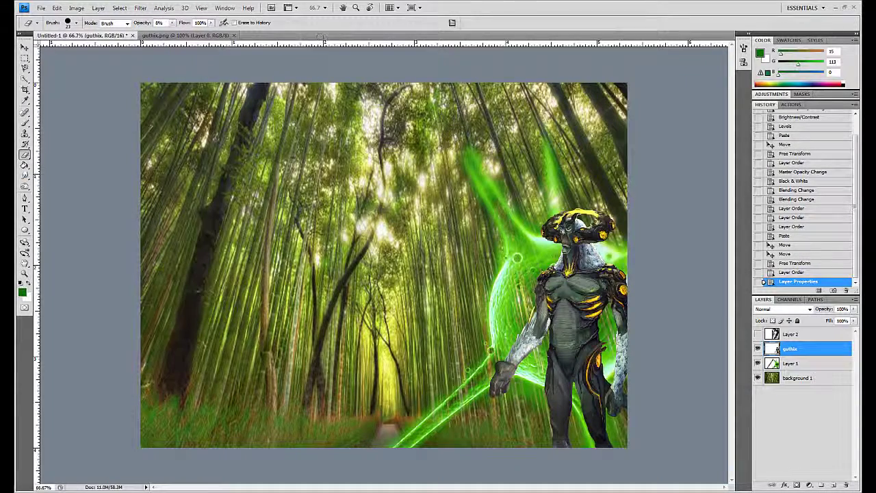
pyautogui.click(75, 23)
pyautogui.moveTo(41, 34); pyautogui.dragTo(62, 34)
pyautogui.press('Return')
# Softly erase the character's head and leg edges, then change its blend mode.
pyautogui.moveTo(602, 240); pyautogui.dragTo(612, 251)
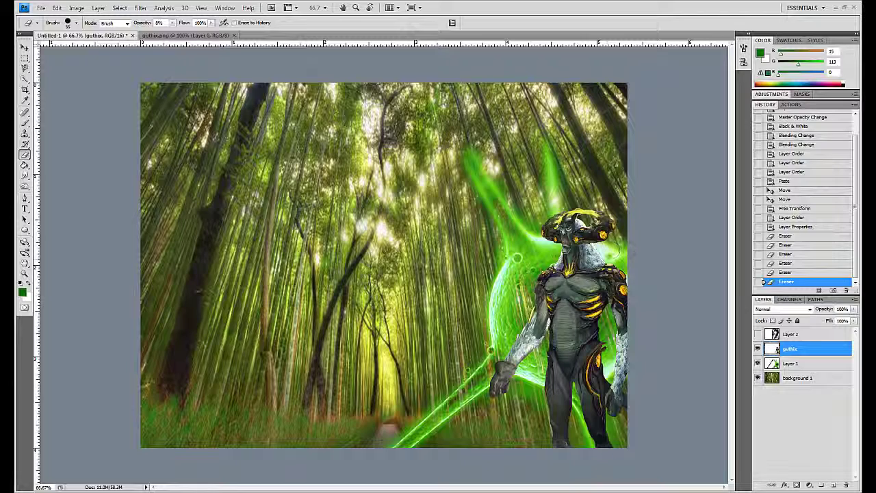
pyautogui.moveTo(604, 442)
pyautogui.mouseDown()
pyautogui.moveTo(589, 425)
pyautogui.moveTo(568, 426)
pyautogui.mouseUp()
pyautogui.press('0')
pyautogui.press('2')
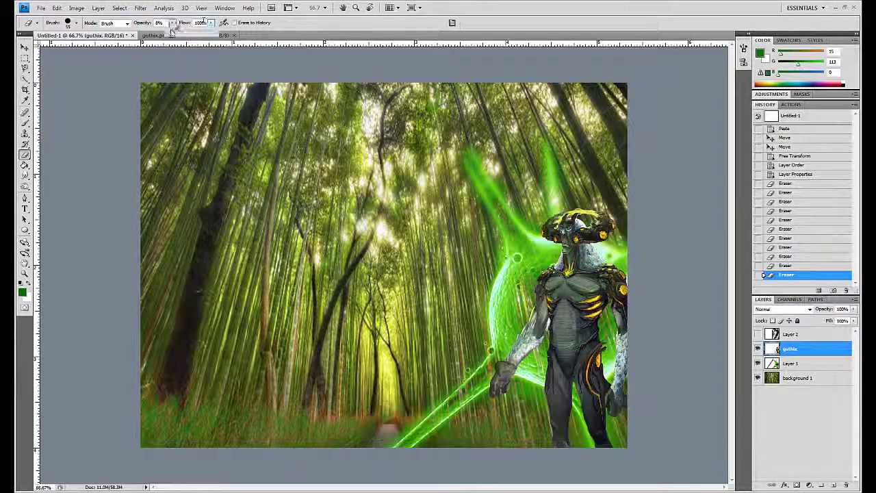
pyautogui.moveTo(575, 212); pyautogui.dragTo(569, 207)
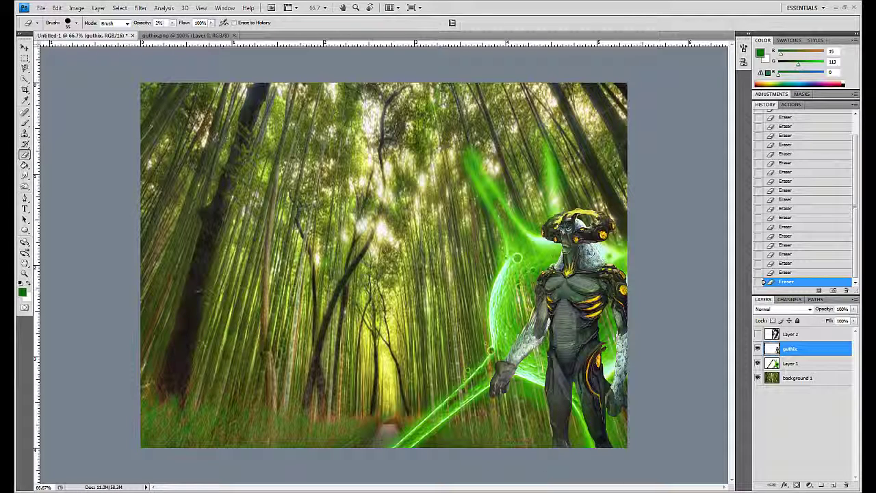
pyautogui.click(806, 310)
pyautogui.press('Up')
pyautogui.press('Up')
pyautogui.press('Up')
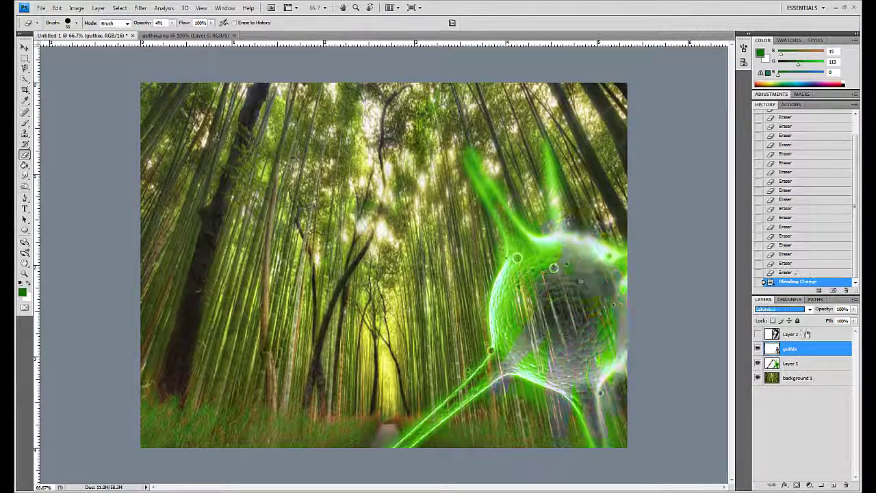
# Move the green energy above the character and cut part of the rays with Polygonal Lasso.
pyautogui.moveTo(790, 363); pyautogui.dragTo(791, 345)
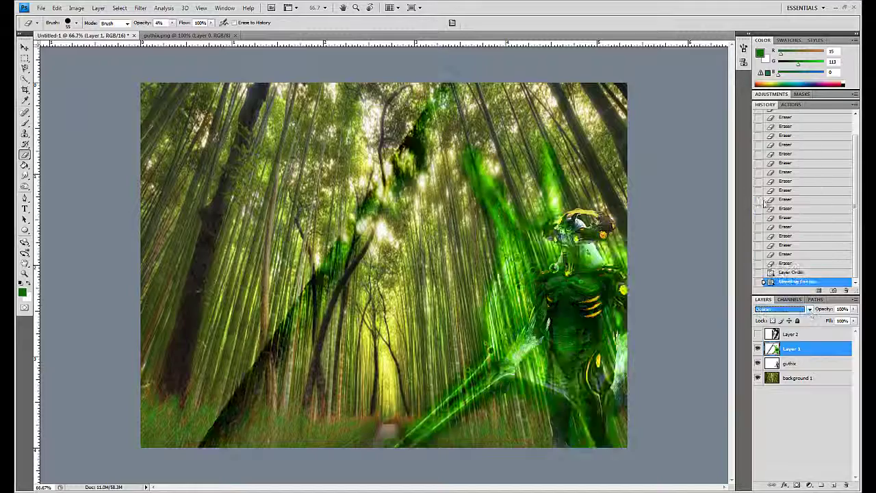
pyautogui.rightClick(25, 67)
pyautogui.click(69, 75)
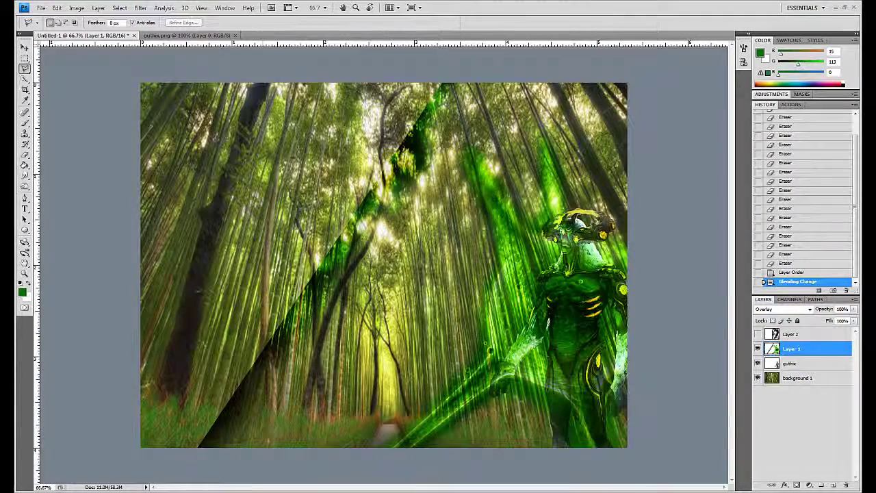
pyautogui.click(283, 442)
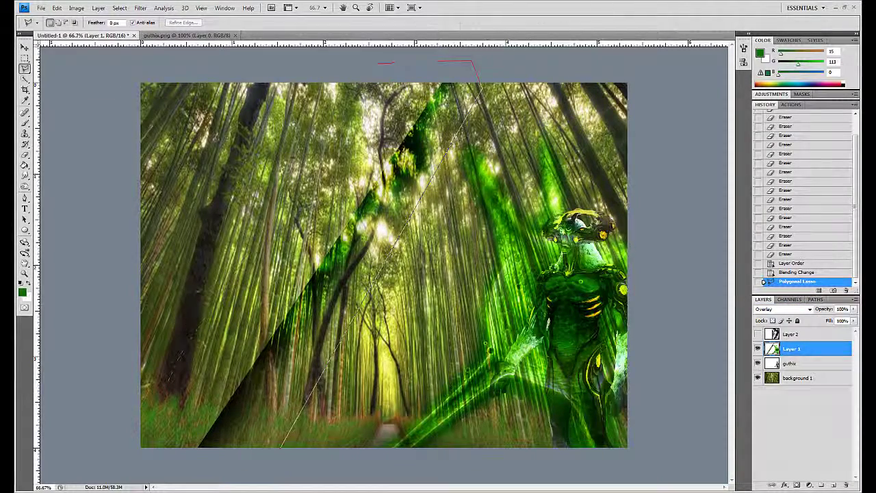
pyautogui.press('Delete')
pyautogui.hotkey('ctrl', 'd')
# Reposition and angle the green rays with Free Transform, then lower their Fill.
pyautogui.press('v')
pyautogui.click(794, 363)
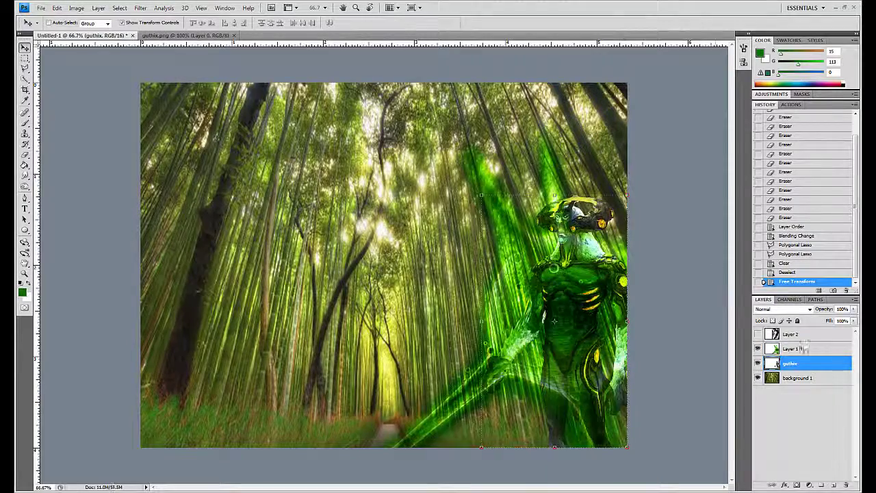
pyautogui.click(795, 348)
pyautogui.moveTo(434, 102)
pyautogui.mouseDown()
pyautogui.moveTo(447, 291)
pyautogui.moveTo(467, 280)
pyautogui.mouseUp()
pyautogui.click(854, 320)
pyautogui.press('Return')
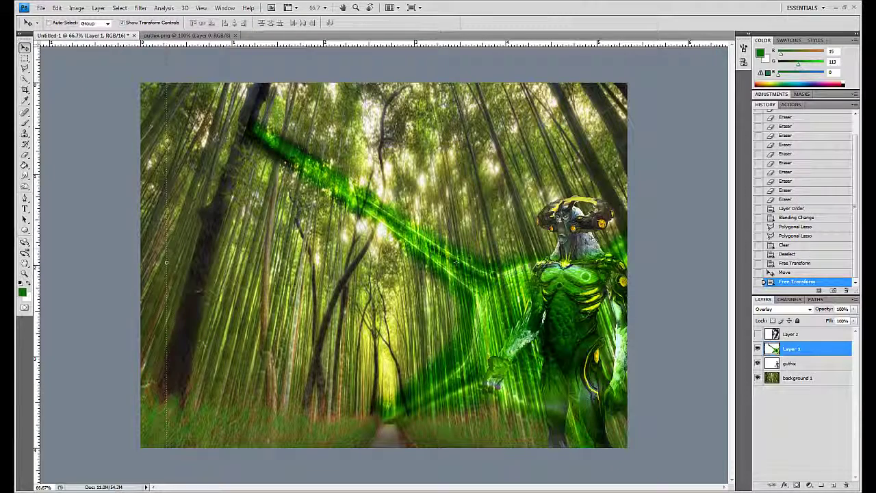
pyautogui.moveTo(854, 321)
pyautogui.mouseDown()
pyautogui.moveTo(837, 333)
pyautogui.moveTo(838, 319)
pyautogui.mouseUp()
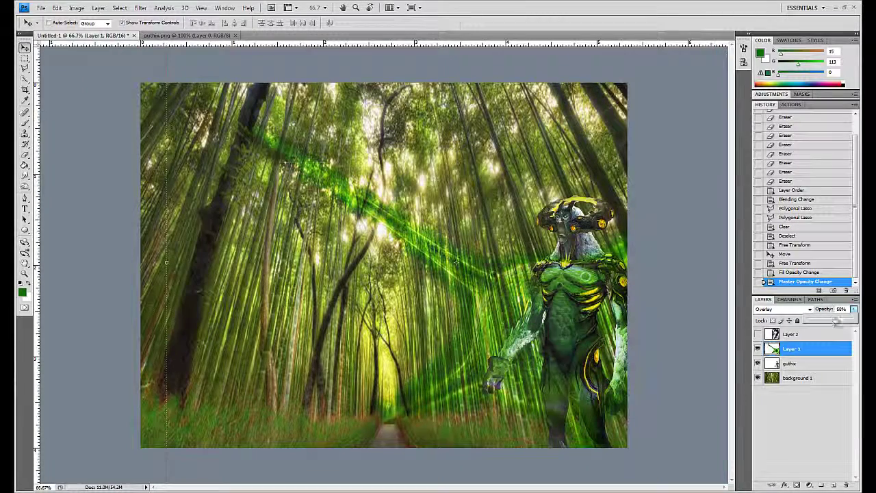
# Fade the rays along the character's left edge with a larger eraser brush.
pyautogui.click(527, 373)
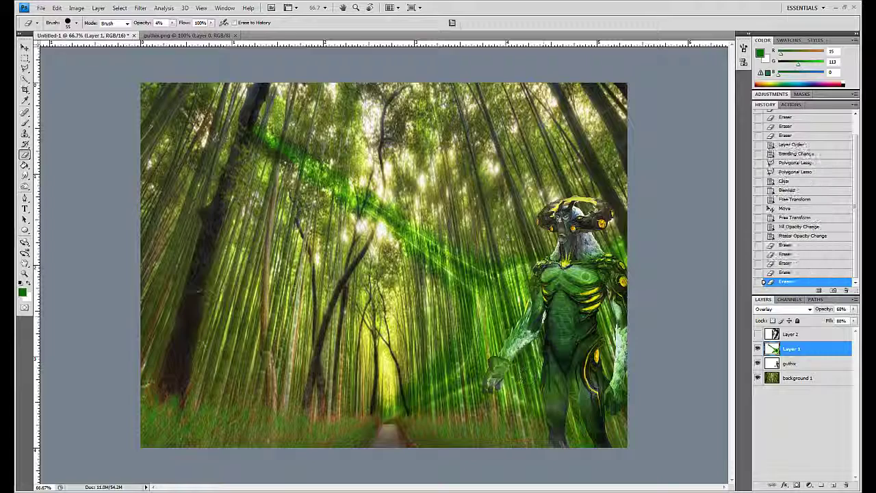
pyautogui.click(72, 23)
pyautogui.press('Return')
pyautogui.click(540, 274)
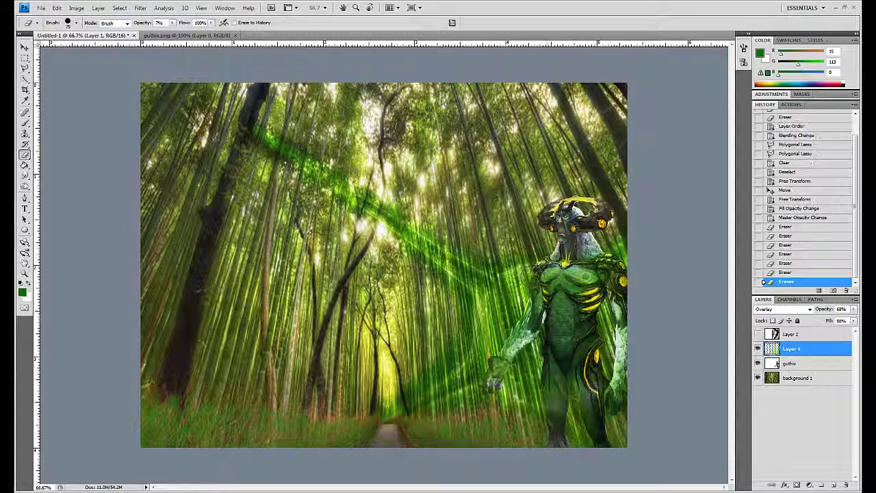
pyautogui.click(540, 271)
pyautogui.click(539, 270)
pyautogui.click(539, 268)
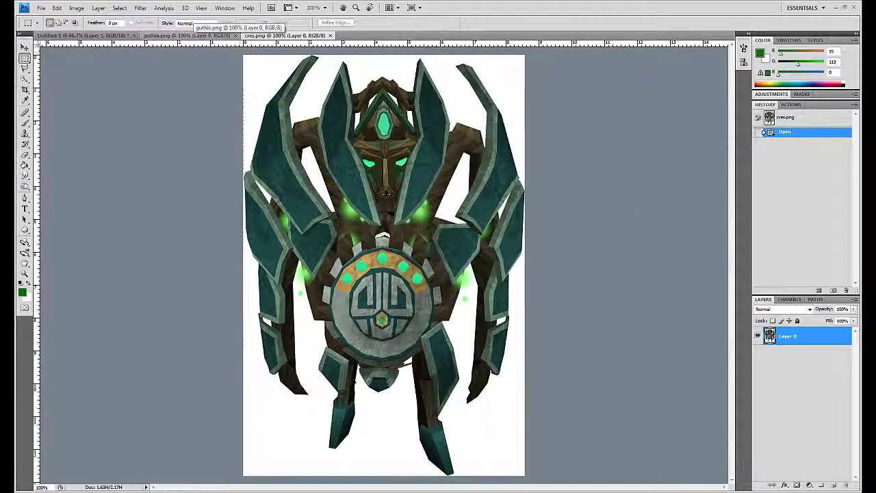
# Paste the cres creature, scale it to about 47% near the path, and hide its layer.
pyautogui.hotkey('ctrl', 'a')
pyautogui.hotkey('ctrl', 'c')
pyautogui.click(82, 35)
pyautogui.hotkey('ctrl', 'v')
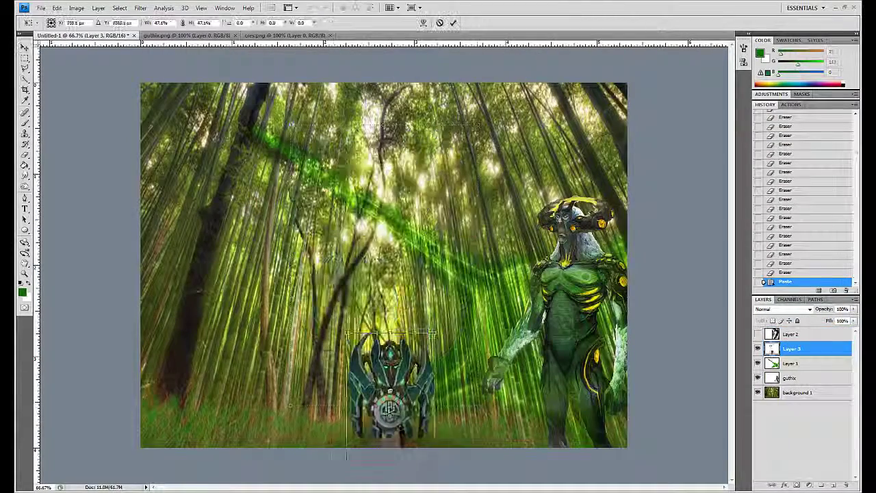
pyautogui.moveTo(477, 408); pyautogui.dragTo(431, 431)
pyautogui.moveTo(391, 356)
pyautogui.mouseDown()
pyautogui.moveTo(184, 158)
pyautogui.moveTo(347, 328)
pyautogui.mouseUp()
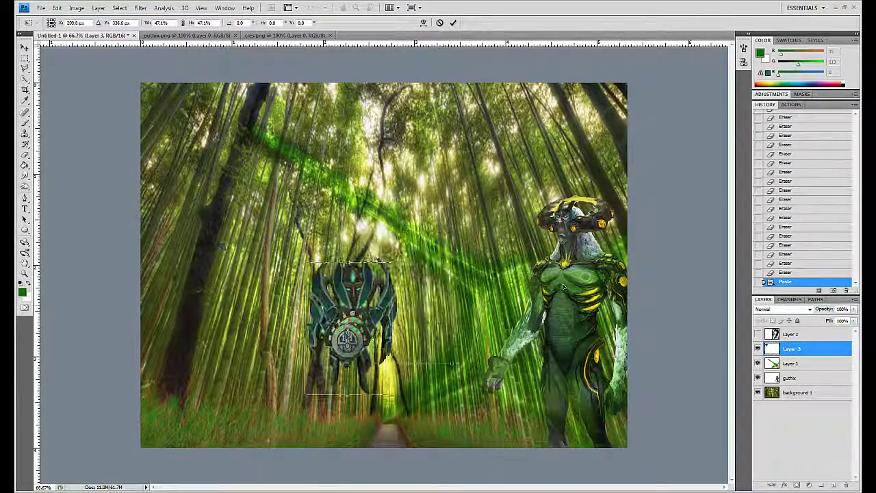
pyautogui.press('Return')
pyautogui.click(758, 348)
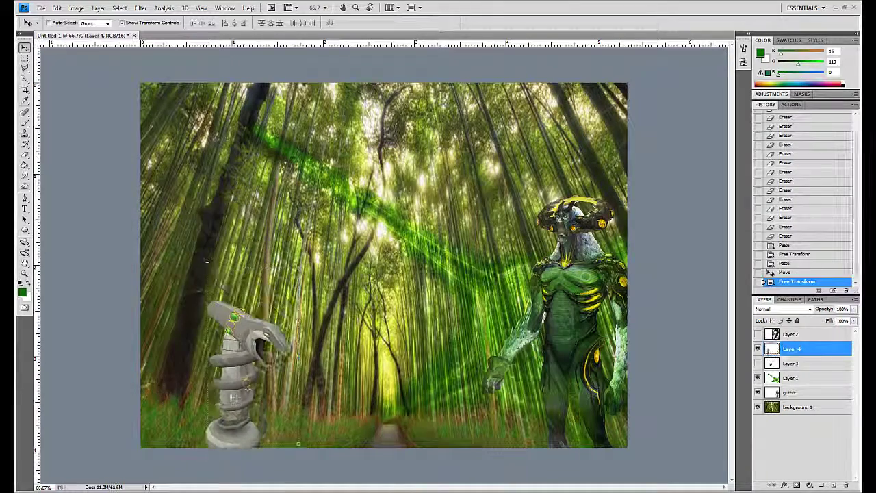
# Shrink the snake statue into the lower left and erase its marquee-selected base into the grass.
pyautogui.moveTo(229, 387)
pyautogui.mouseDown()
pyautogui.moveTo(215, 318)
pyautogui.moveTo(233, 353)
pyautogui.mouseUp()
pyautogui.hotkey('ctrl', 't')
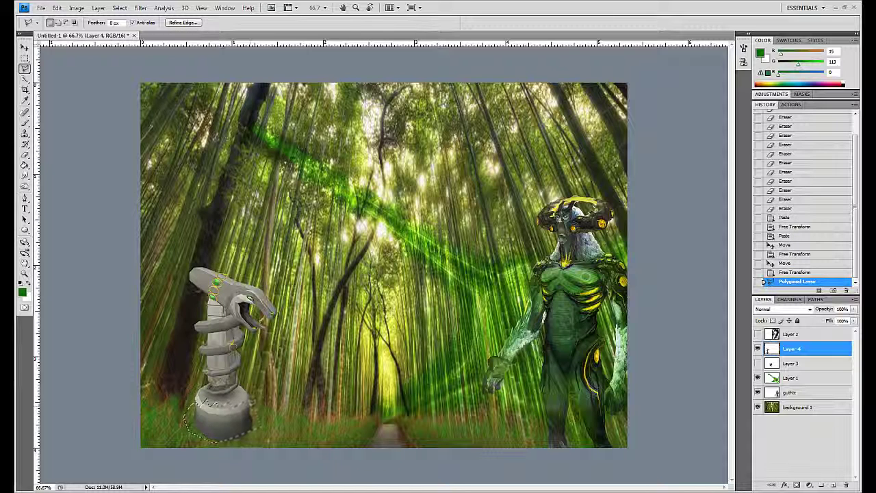
pyautogui.press('m')
pyautogui.moveTo(177, 416); pyautogui.dragTo(280, 445)
pyautogui.press('e')
pyautogui.moveTo(185, 411)
pyautogui.mouseDown()
pyautogui.moveTo(232, 438)
pyautogui.moveTo(219, 418)
pyautogui.moveTo(274, 411)
pyautogui.moveTo(248, 449)
pyautogui.mouseUp()
pyautogui.press('v')
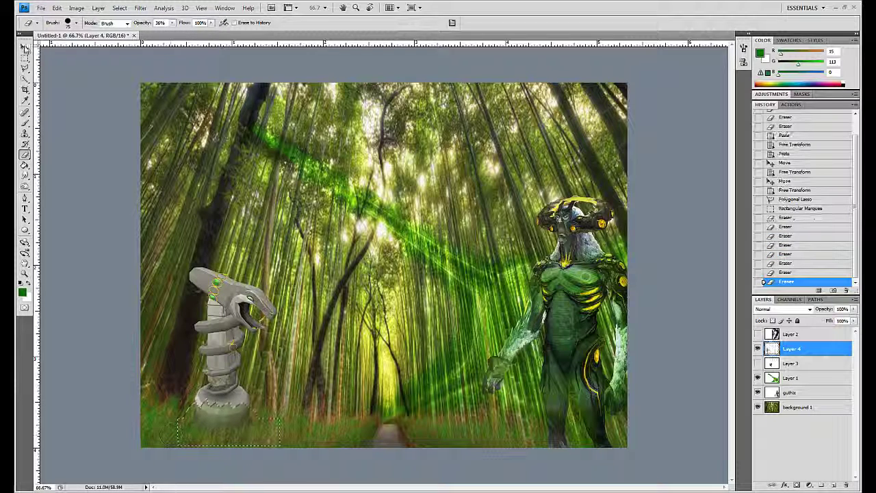
pyautogui.press('e')
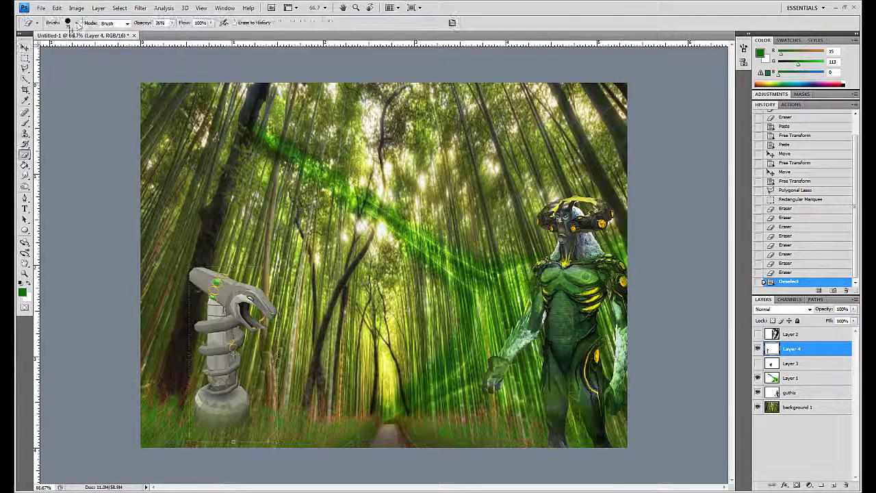
pyautogui.click(68, 22)
# Erase the statue base's left edge with a smaller low-opacity eraser brush.
pyautogui.scroll(1, 182, 312)
pyautogui.scroll(1, 182, 312)
pyautogui.scroll(-4, 397, 264)
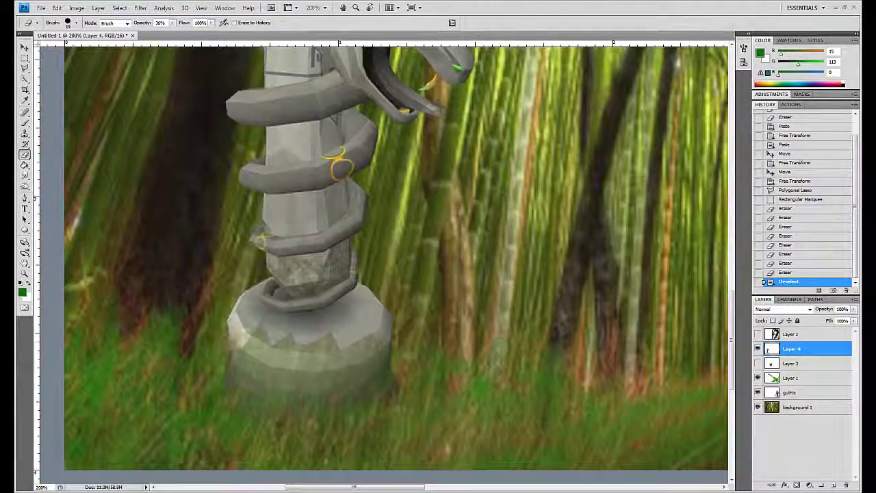
pyautogui.moveTo(235, 323); pyautogui.dragTo(240, 342)
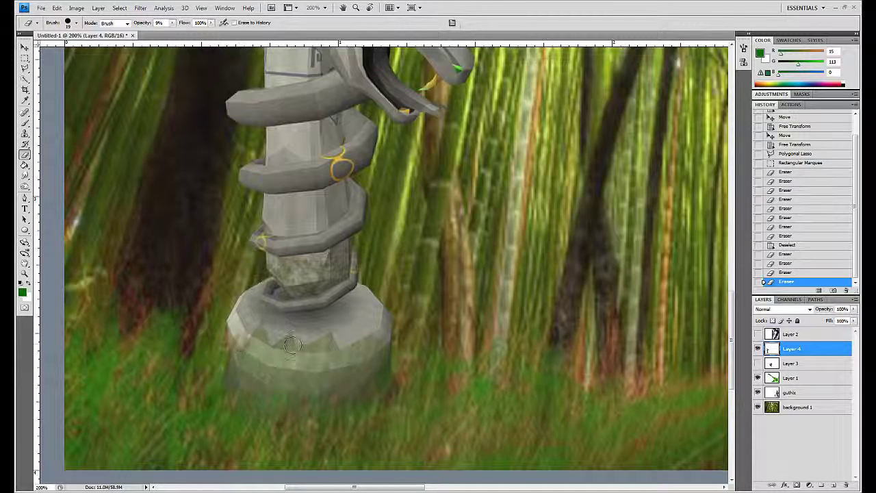
pyautogui.click(67, 22)
pyautogui.click(277, 346)
pyautogui.click(277, 345)
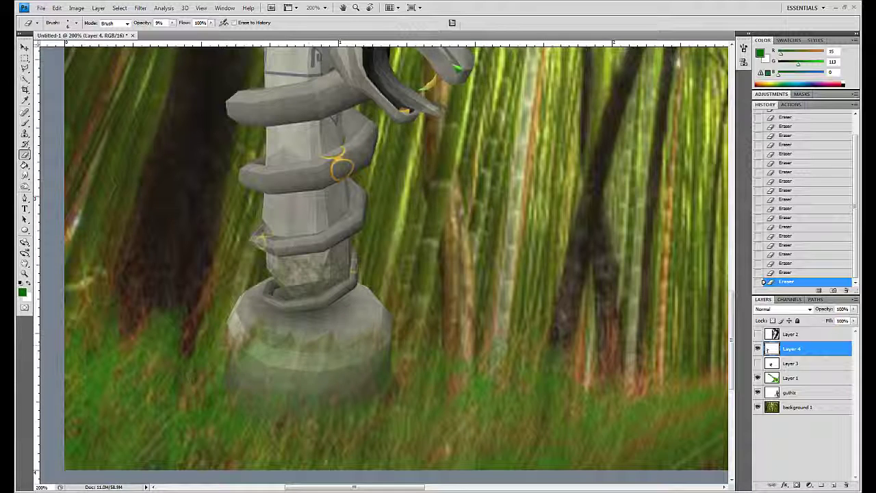
# Enlarge the eraser, then revert to an earlier erase state in History and zoom out.
pyautogui.click(74, 24)
pyautogui.press('Return')
pyautogui.hotkey('ctrl', '-')
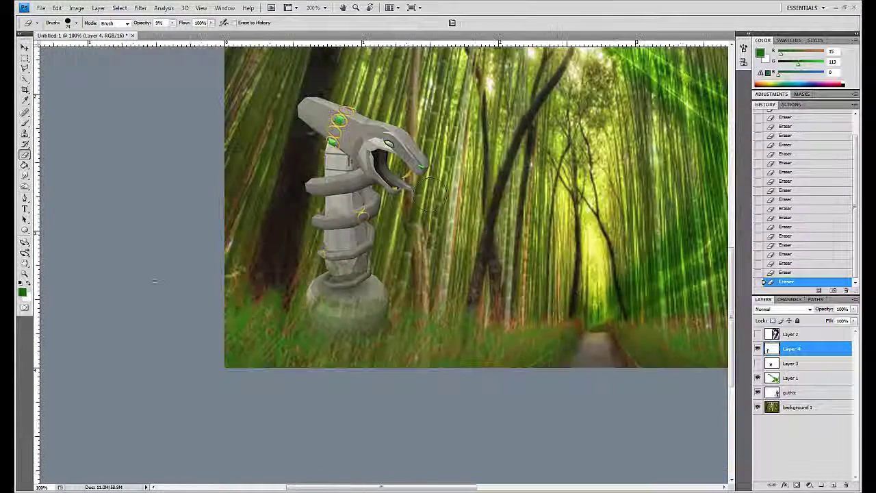
pyautogui.press(']')
pyautogui.press(']')
pyautogui.press(']')
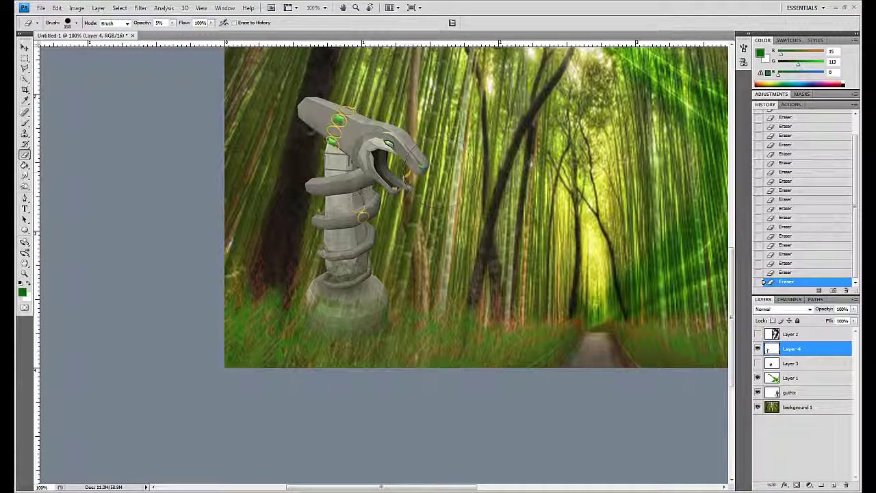
pyautogui.click(786, 254)
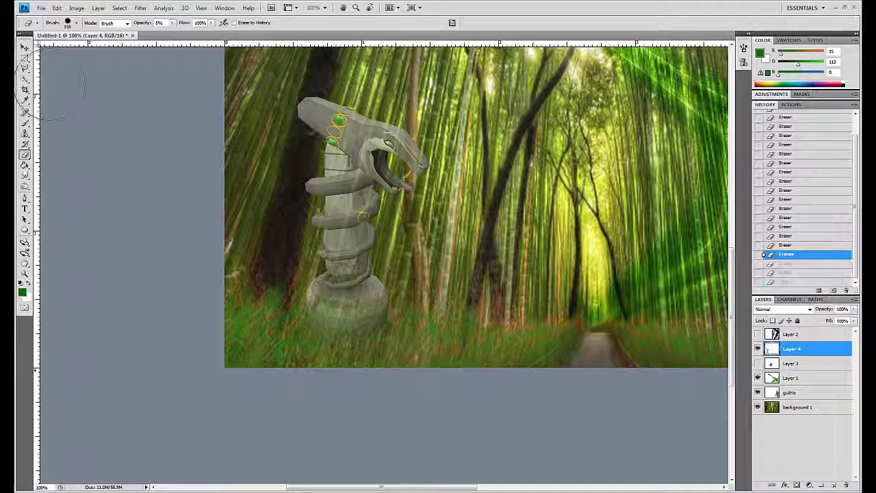
pyautogui.press('v')
pyautogui.hotkey('ctrl', '-')
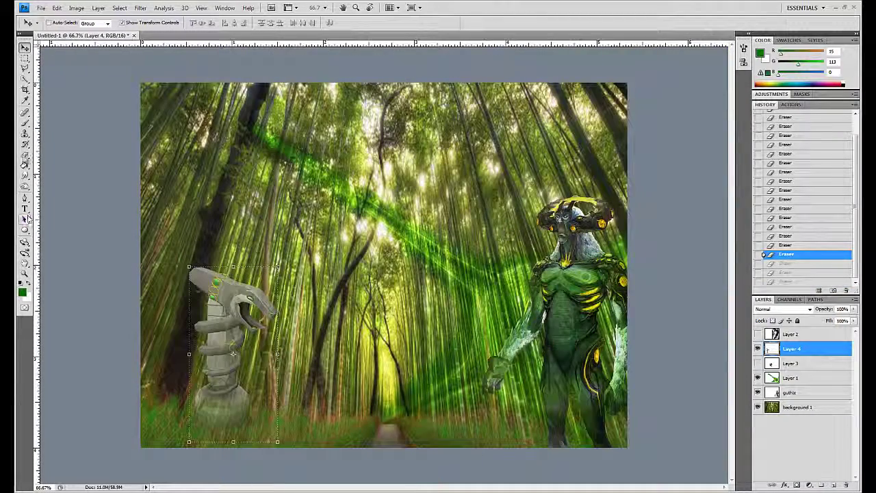
pyautogui.rightClick(25, 175)
# Smudge the statue's base into the grass and soften its head and side edges.
pyautogui.click(65, 170)
pyautogui.scroll(2, 348, 394)
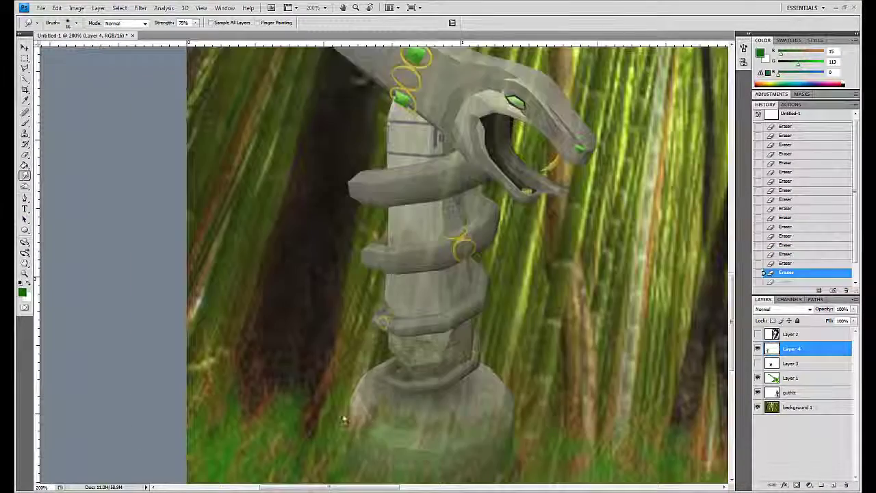
pyautogui.moveTo(408, 385); pyautogui.dragTo(472, 388)
pyautogui.moveTo(370, 387); pyautogui.dragTo(492, 386)
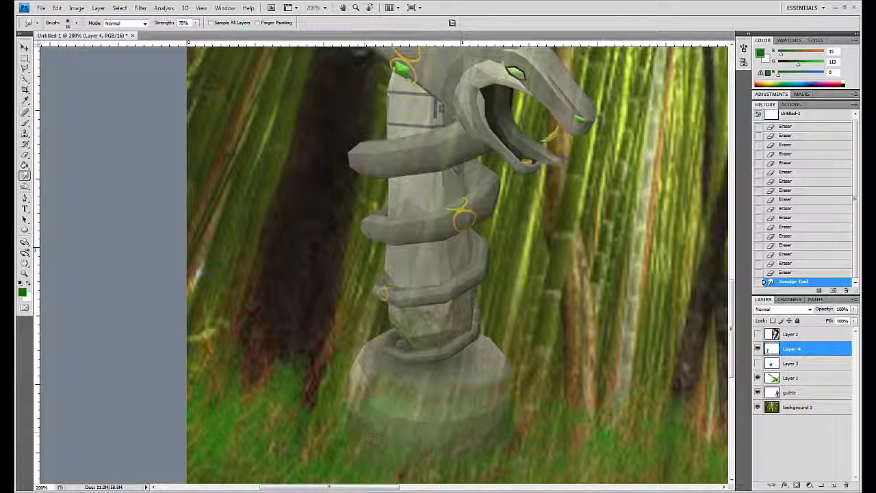
pyautogui.scroll(4, 356, 206)
pyautogui.moveTo(330, 130); pyautogui.dragTo(389, 130)
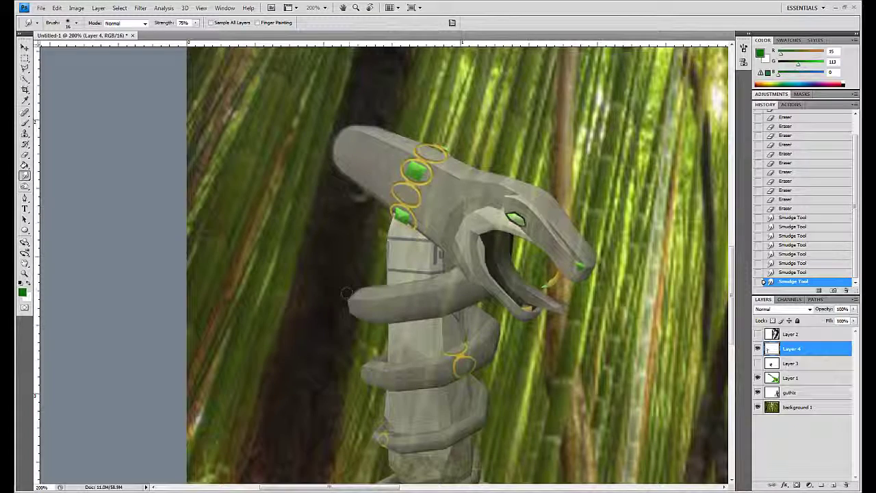
pyautogui.moveTo(347, 294); pyautogui.dragTo(363, 308)
pyautogui.scroll(-1, 363, 304)
pyautogui.scroll(-1, 363, 308)
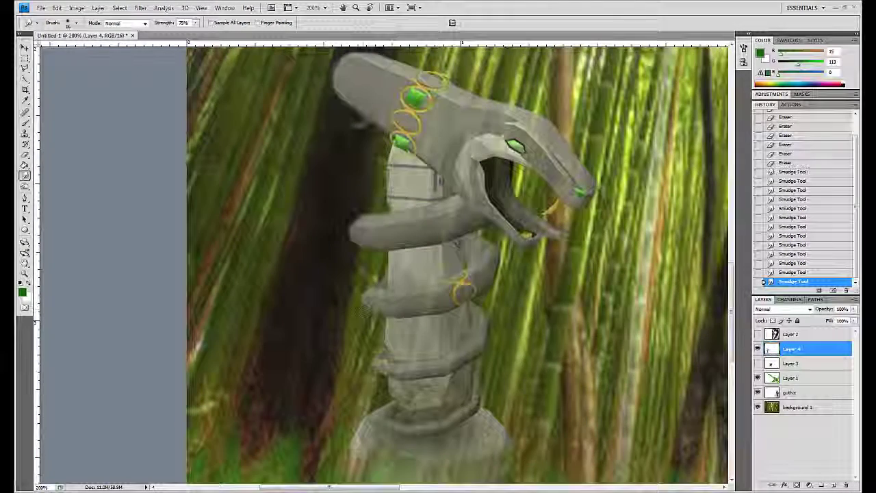
pyautogui.scroll(-2, 370, 312)
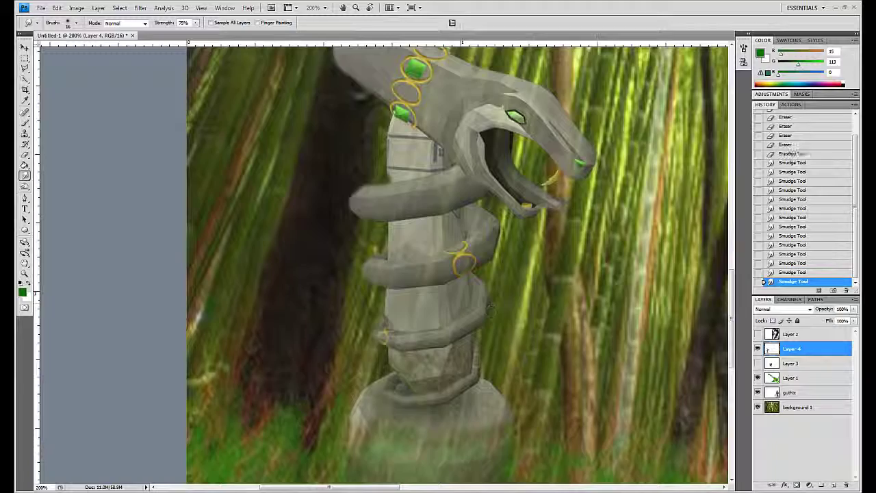
# Blur the statue's outline and the edges around its head with the Blur tool.
pyautogui.hotkey('ctrl', '-')
pyautogui.hotkey('ctrl', '-')
pyautogui.hotkey('ctrl', '-')
pyautogui.hotkey('ctrl', '+')
pyautogui.hotkey('ctrl', '+')
pyautogui.hotkey('ctrl', '+')
pyautogui.press('v')
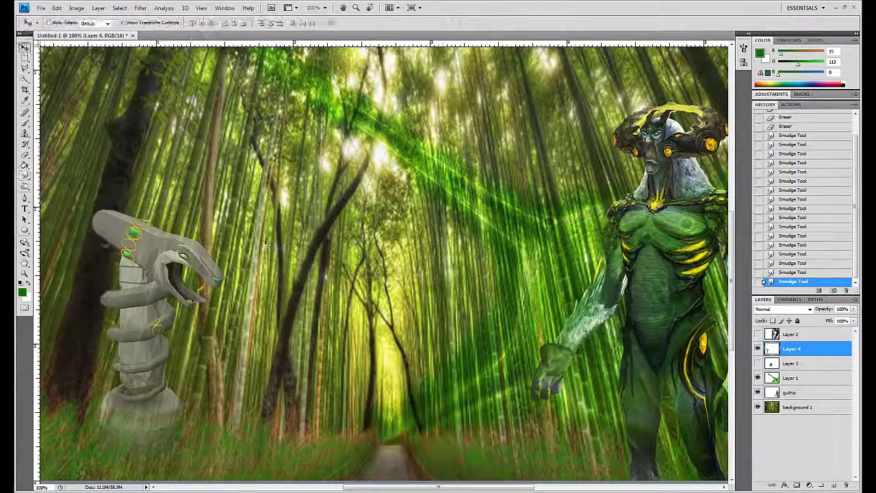
pyautogui.moveTo(25, 175); pyautogui.dragTo(62, 172)
pyautogui.moveTo(137, 209); pyautogui.dragTo(167, 206)
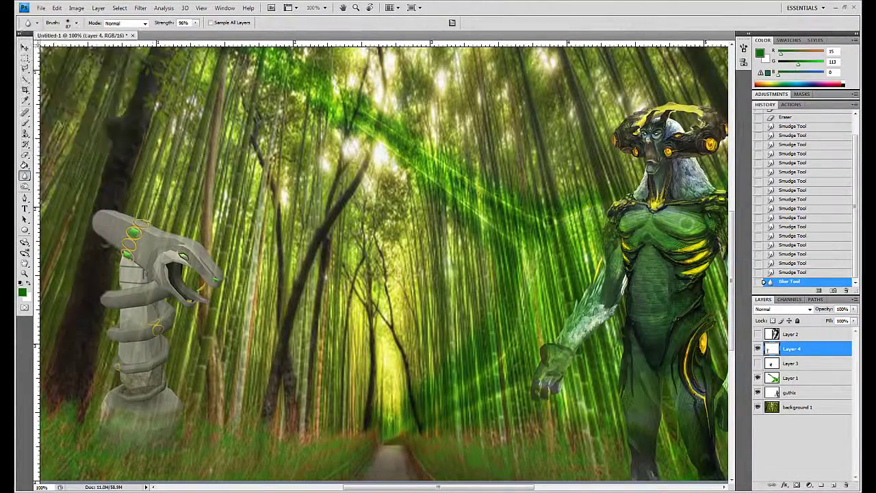
pyautogui.hotkey('ctrl', '+')
pyautogui.moveTo(212, 171); pyautogui.dragTo(247, 165)
pyautogui.hotkey('ctrl', '+')
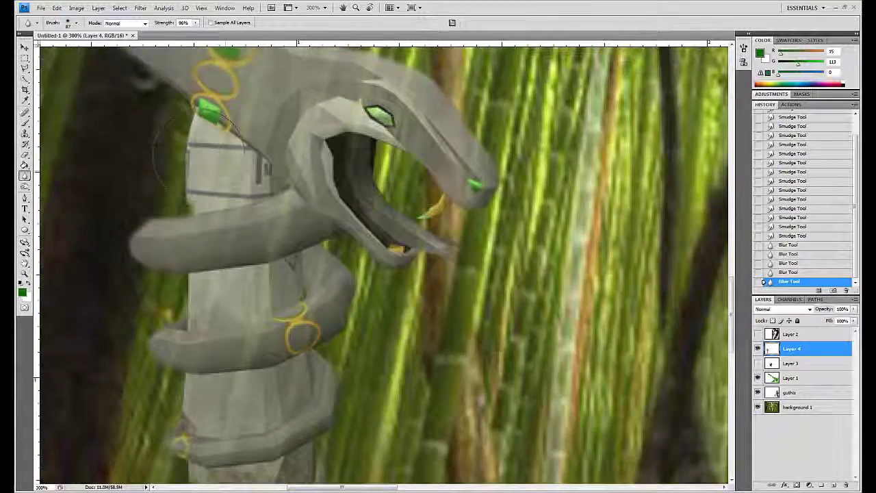
pyautogui.scroll(-3, 168, 154)
pyautogui.hotkey('ctrl', '-')
pyautogui.hotkey('ctrl', '-')
pyautogui.hotkey('ctrl', '-')
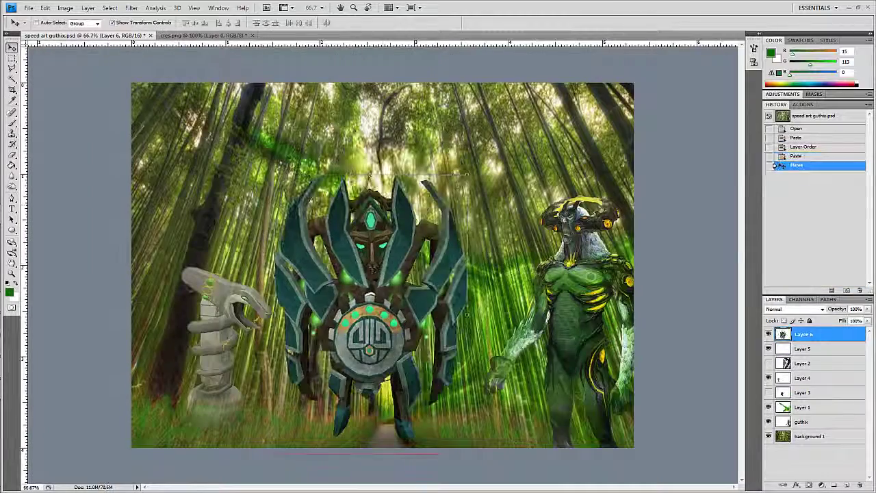
# Scale down the teal shield creature with Free Transform, keeping its feet in place.
pyautogui.hotkey('ctrl', 't')
pyautogui.moveTo(469, 175); pyautogui.dragTo(391, 284)
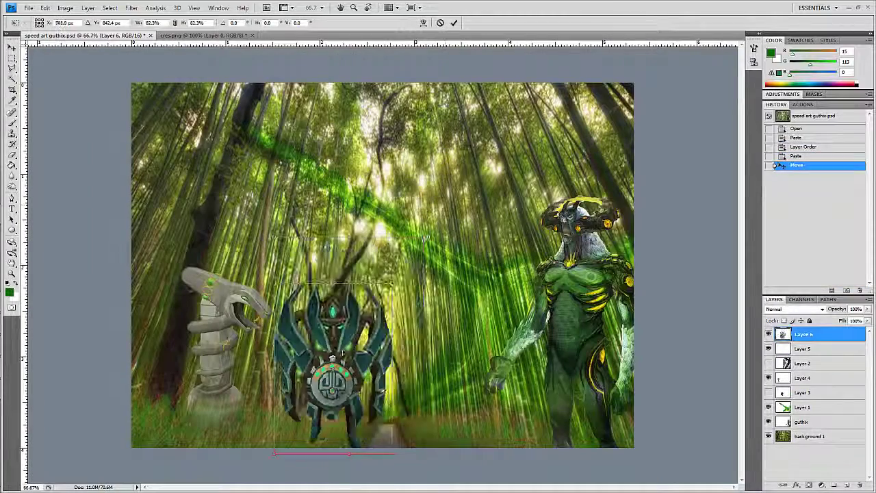
pyautogui.moveTo(332, 367); pyautogui.dragTo(461, 358)
pyautogui.moveTo(527, 274)
pyautogui.mouseDown()
pyautogui.moveTo(500, 315)
pyautogui.moveTo(479, 324)
pyautogui.mouseUp()
pyautogui.press('v')
pyautogui.press('Return')
pyautogui.press('v')
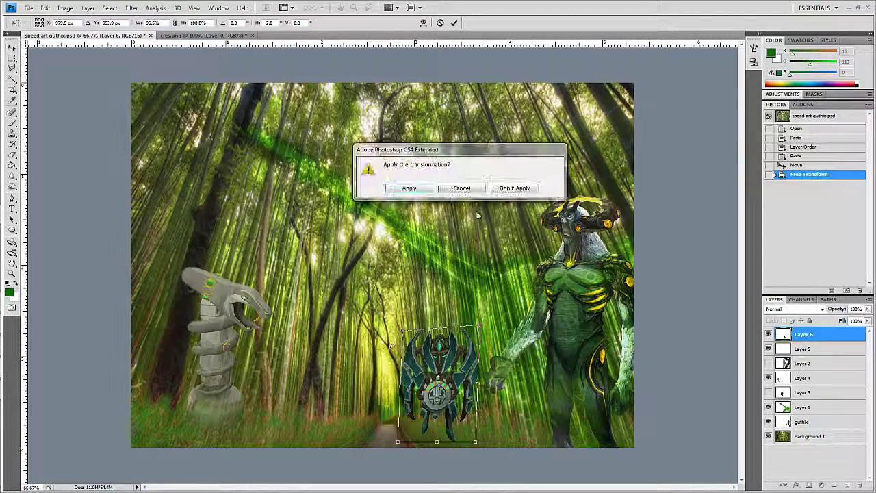
pyautogui.press('Return')
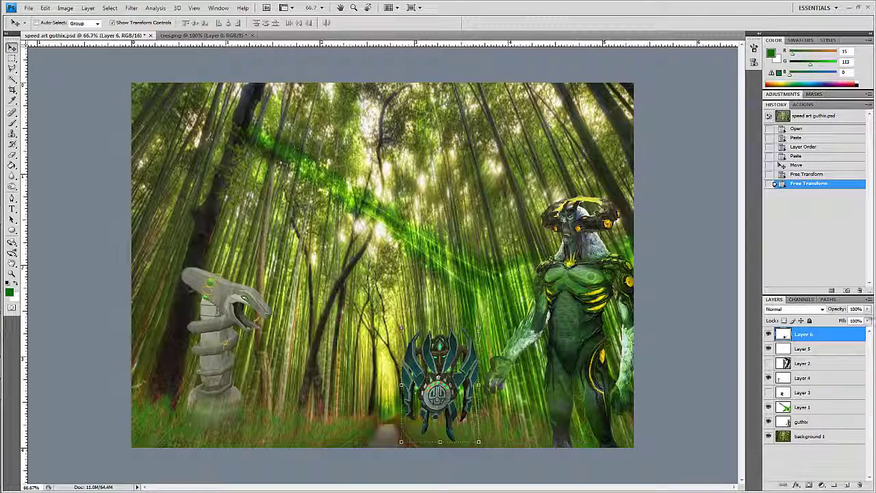
# Fade the creature's feet into the grass, move it left beside the statue and tilt it slightly.
pyautogui.press('e')
pyautogui.moveTo(411, 356); pyautogui.dragTo(364, 339)
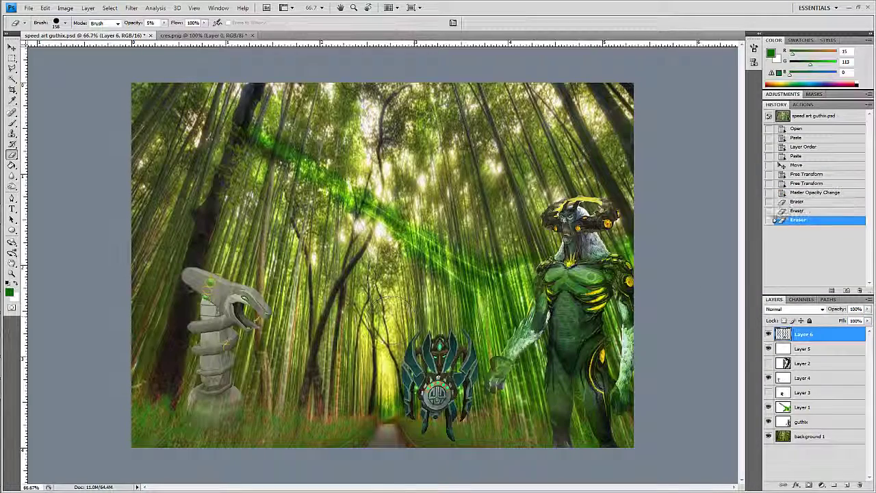
pyautogui.moveTo(381, 302); pyautogui.dragTo(370, 321)
pyautogui.moveTo(445, 411); pyautogui.dragTo(487, 415)
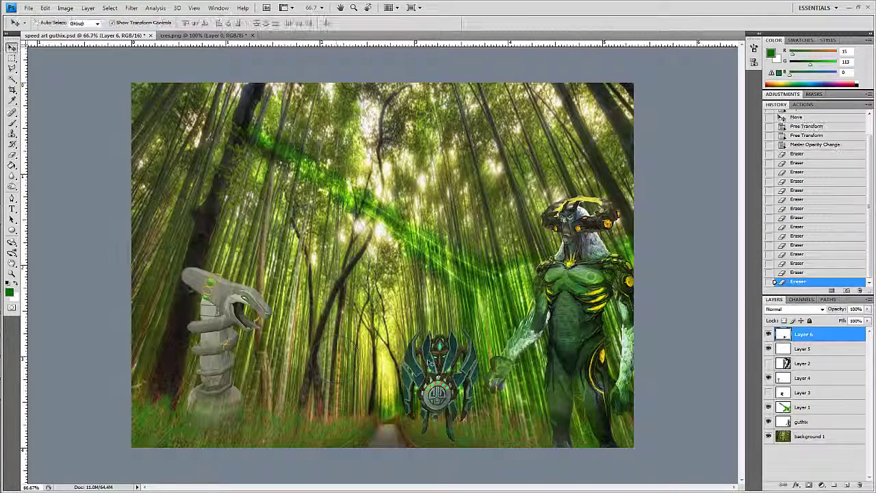
pyautogui.moveTo(430, 363); pyautogui.dragTo(303, 363)
pyautogui.hotkey('ctrl', 't')
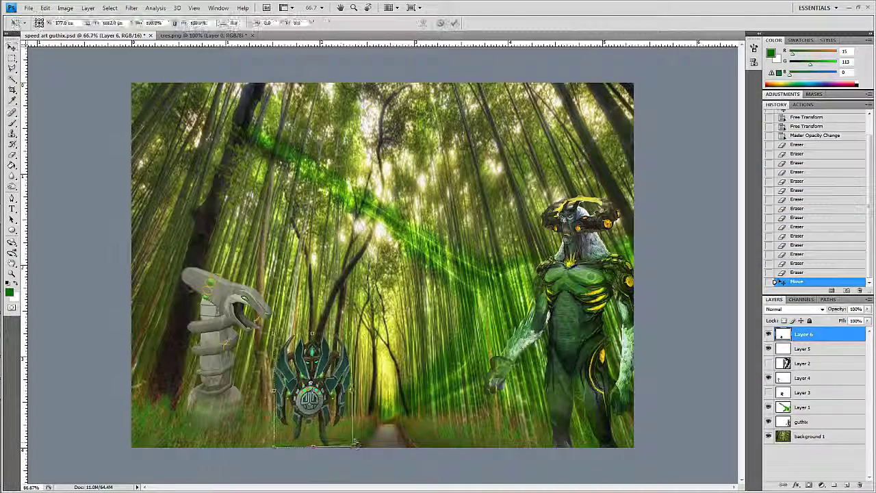
pyautogui.moveTo(355, 443); pyautogui.dragTo(271, 453)
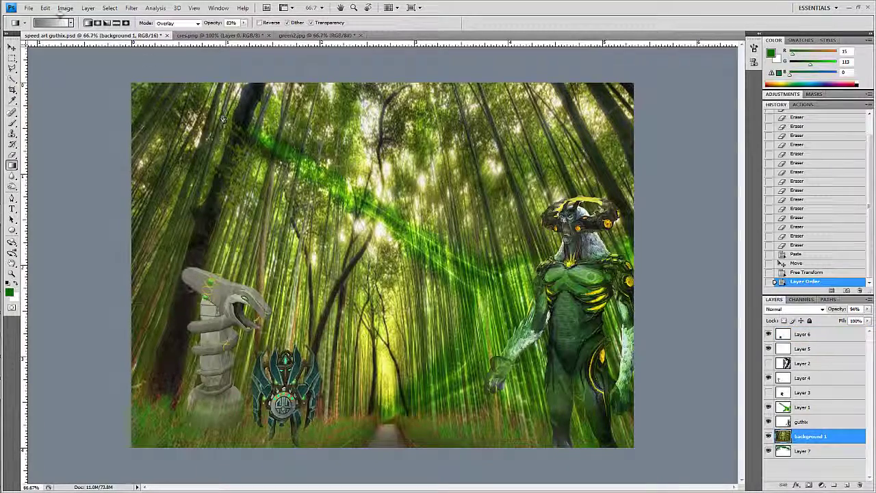
# Draw a yellow-green Overlay gradient at 51% opacity to brighten the forest.
pyautogui.moveTo(244, 23); pyautogui.dragTo(233, 34)
pyautogui.click(177, 22)
pyautogui.moveTo(384, 438); pyautogui.dragTo(383, 89)
pyautogui.moveTo(274, 85); pyautogui.dragTo(287, 165)
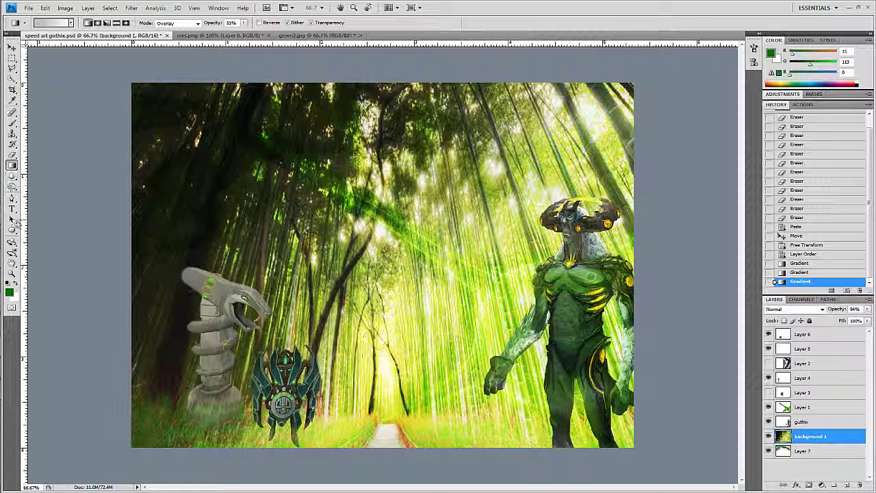
# Choose the Eraser and make background 1 the active layer.
pyautogui.rightClick(12, 155)
pyautogui.click(55, 153)
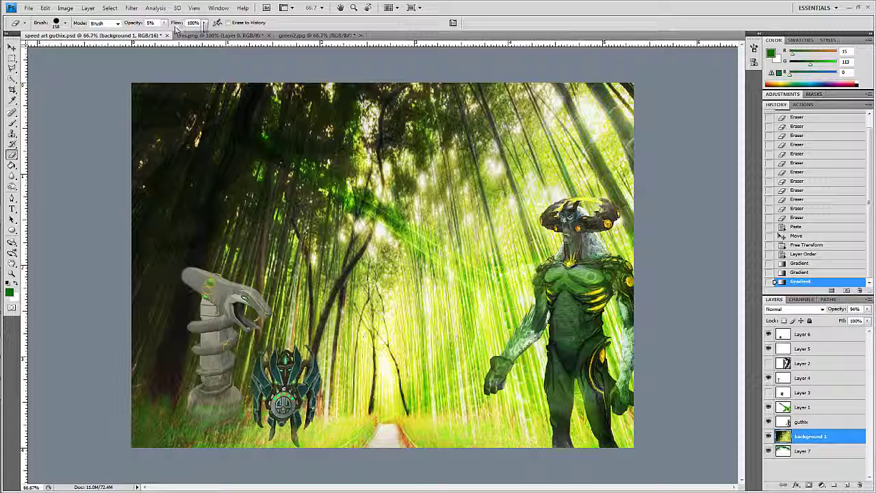
pyautogui.click(768, 436)
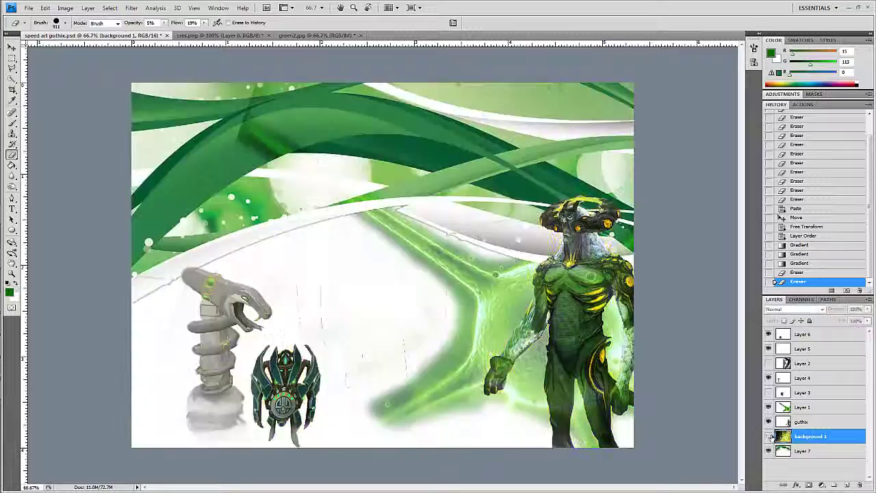
pyautogui.click(768, 436)
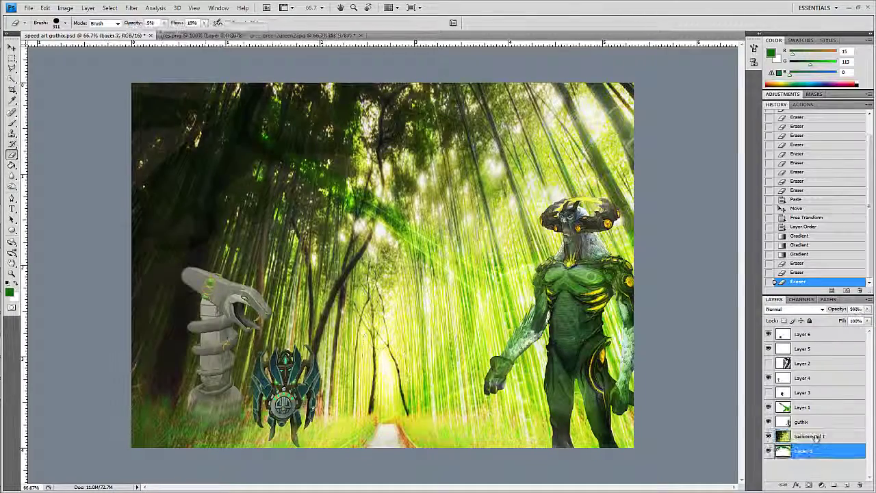
pyautogui.click(815, 436)
# Set a 96 px eraser and erase background 1's top-left corner to reveal the swirl.
pyautogui.click(65, 23)
pyautogui.write('25')
pyautogui.press('Return')
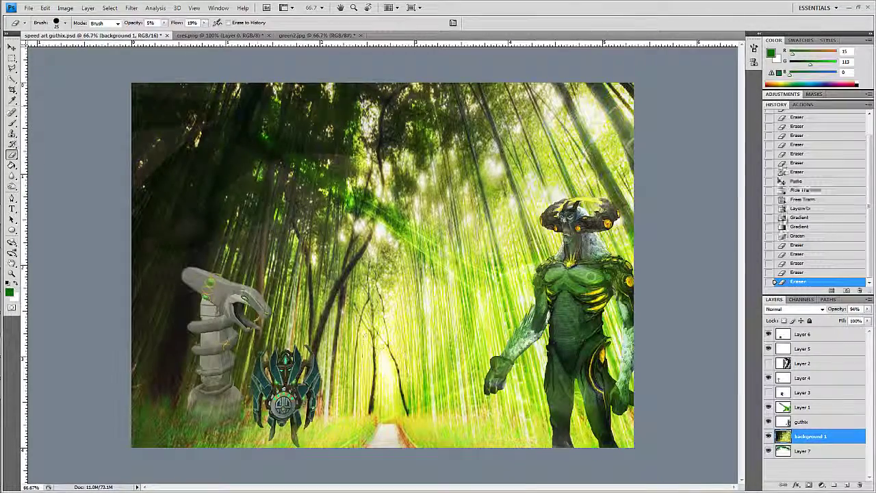
pyautogui.hotkey('ctrl', 'alt', 'z')
pyautogui.hotkey('ctrl', 'alt', 'z')
pyautogui.click(66, 23)
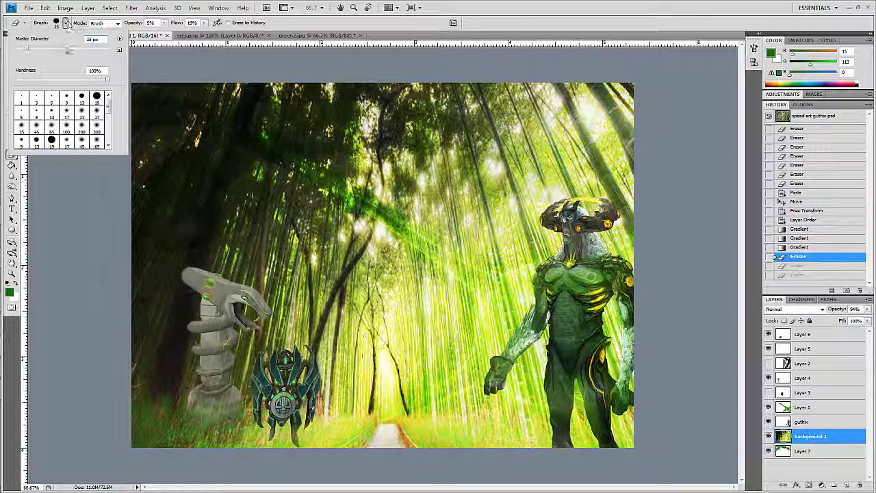
pyautogui.write('96')
pyautogui.press('Return')
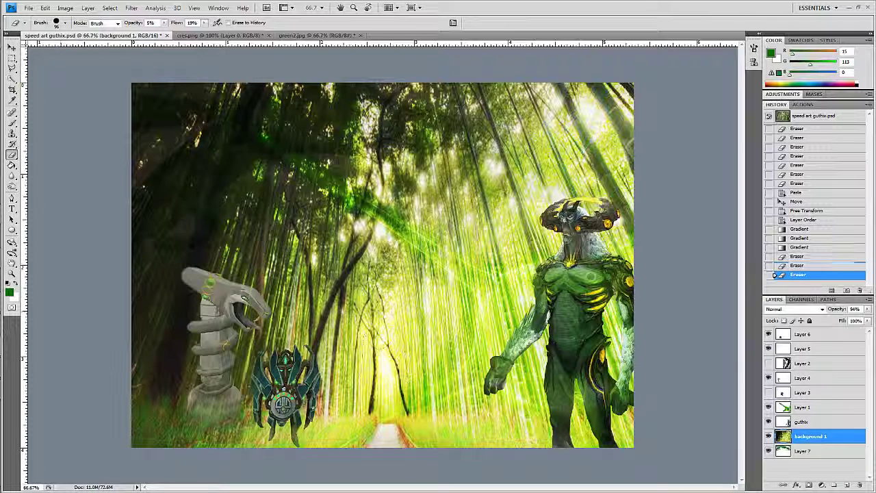
pyautogui.moveTo(171, 96); pyautogui.dragTo(195, 131)
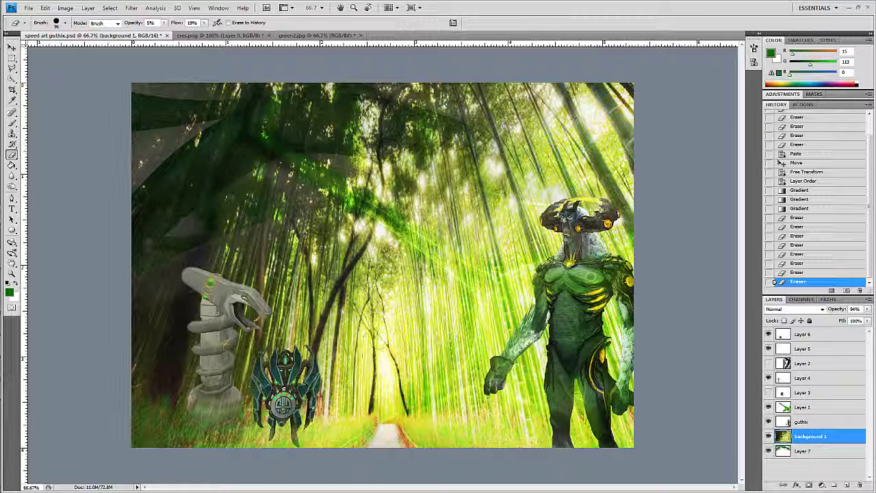
pyautogui.click(796, 273)
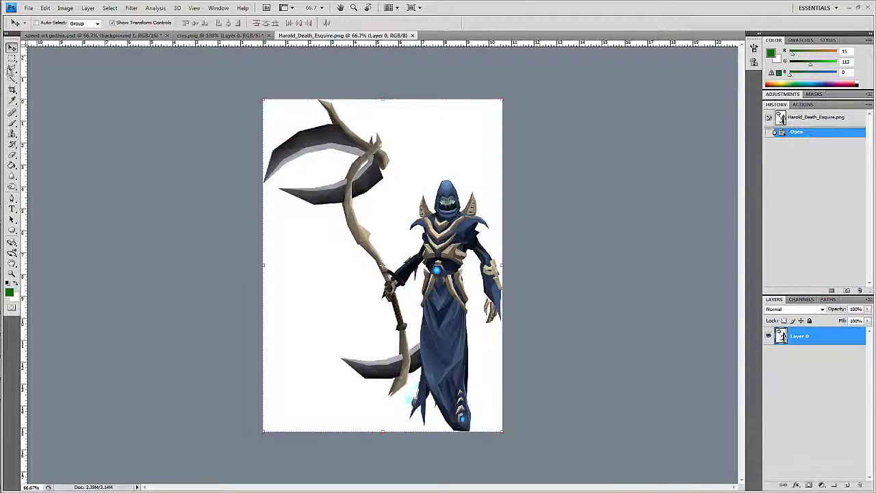
# Magic Wand the white background around the reaper, invert the selection and copy the reaper.
pyautogui.click(11, 78)
pyautogui.click(438, 130)
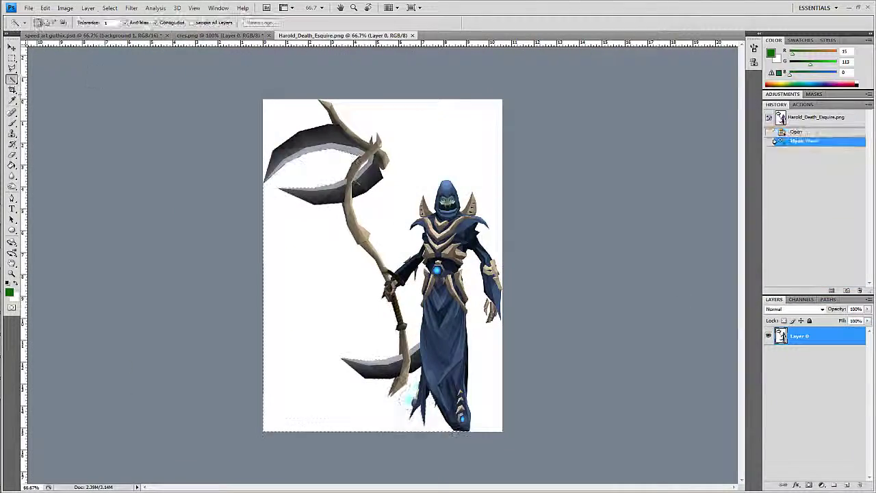
pyautogui.click(308, 226)
pyautogui.click(487, 199)
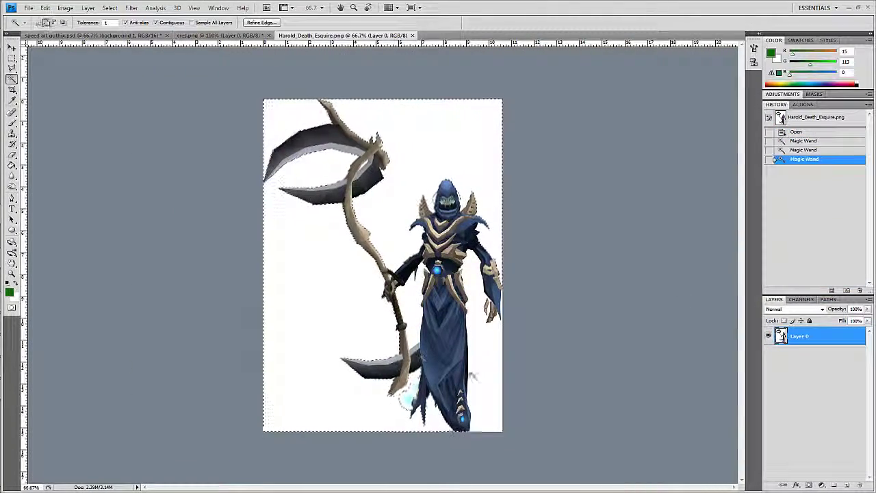
pyautogui.click(343, 117)
pyautogui.hotkey('ctrl', 'shift', 'i')
pyautogui.click(44, 7)
pyautogui.click(70, 73)
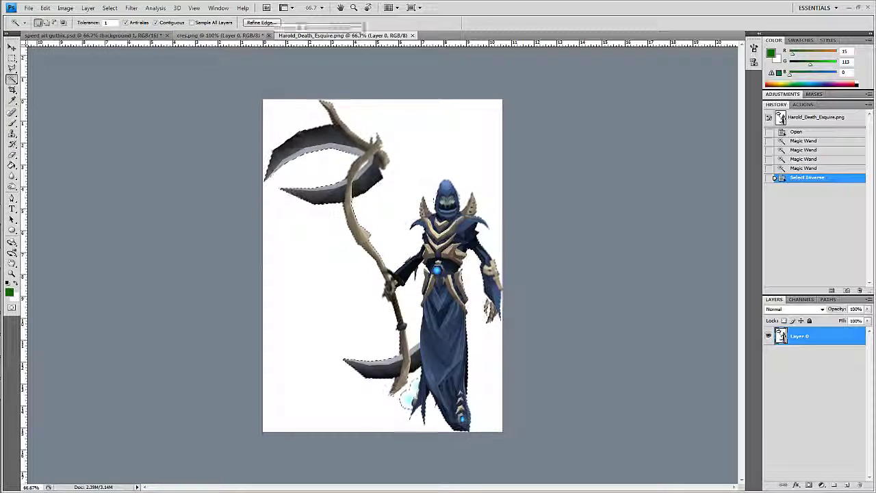
# Paste the copied reaper into the guthix composite document.
pyautogui.click(794, 309)
pyautogui.click(787, 201)
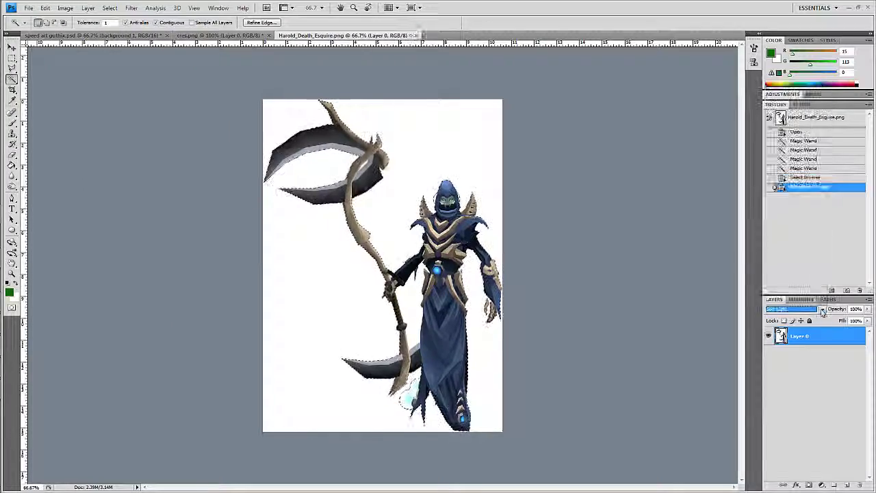
pyautogui.press('Up')
pyautogui.press('Up')
pyautogui.click(45, 8)
pyautogui.click(65, 61)
pyautogui.click(92, 35)
pyautogui.click(45, 7)
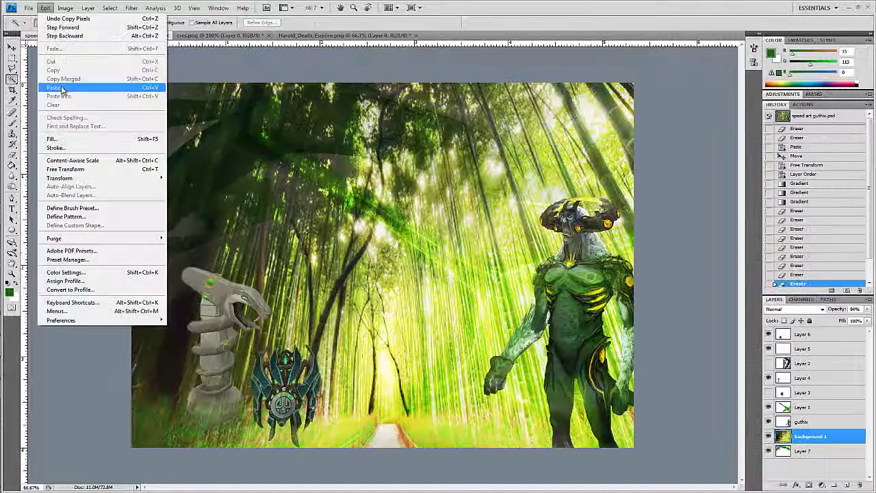
pyautogui.click(65, 86)
# Scale the reaper down, place it lower centre-front, and raise its layer above guthix and Layer 1.
pyautogui.moveTo(322, 274); pyautogui.dragTo(452, 328)
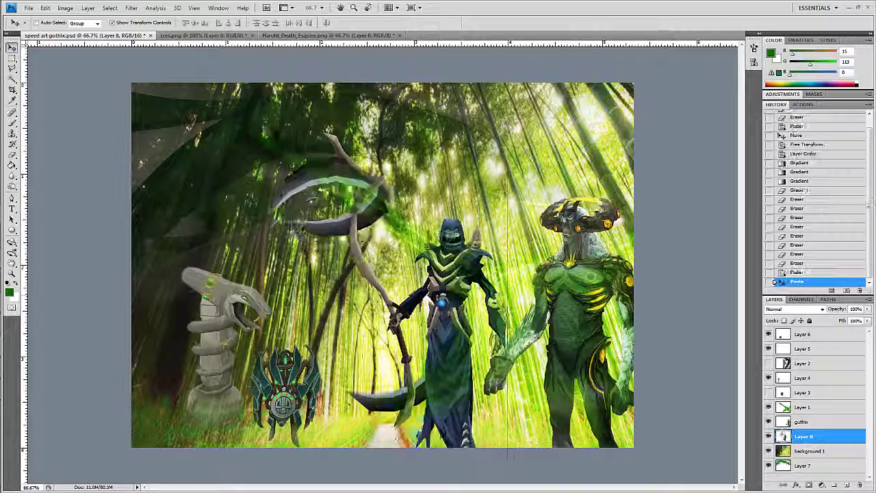
pyautogui.hotkey('ctrl', 't')
pyautogui.moveTo(402, 280)
pyautogui.mouseDown()
pyautogui.moveTo(457, 381)
pyautogui.moveTo(423, 371)
pyautogui.moveTo(433, 362)
pyautogui.mouseUp()
pyautogui.press('Return')
pyautogui.hotkey('ctrl', ']')
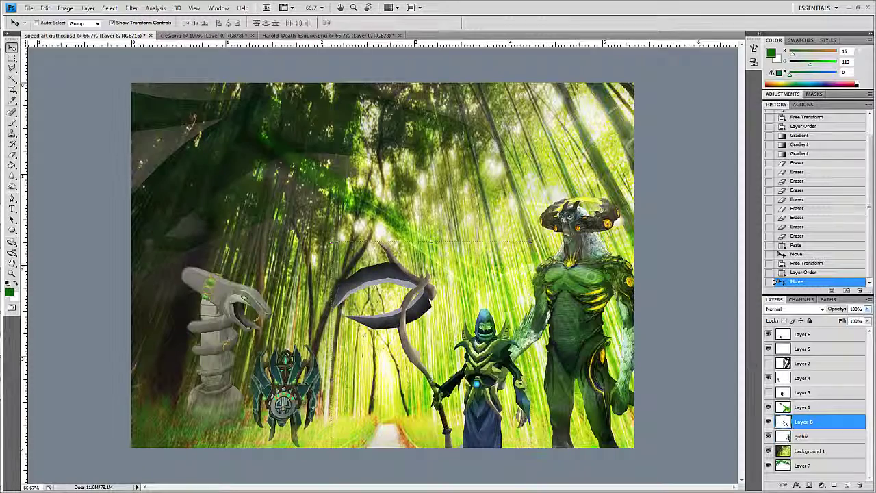
pyautogui.hotkey('ctrl', ']')
pyautogui.click(802, 437)
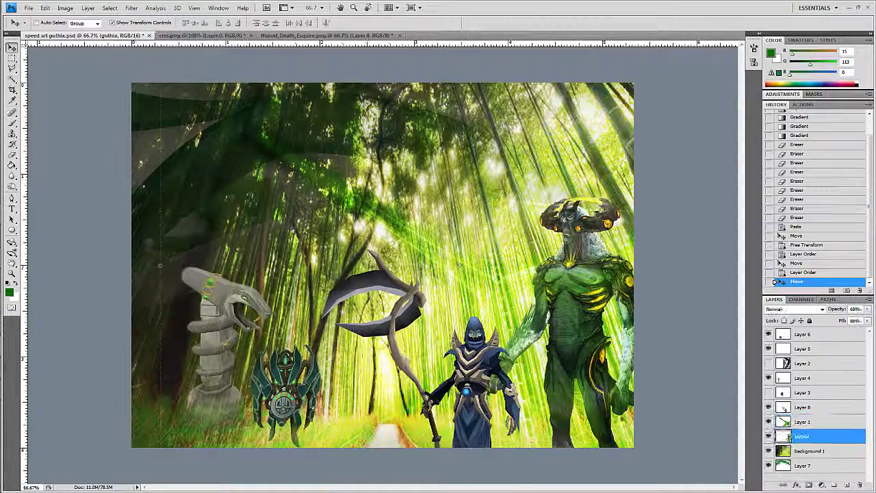
pyautogui.moveTo(443, 345); pyautogui.dragTo(455, 345)
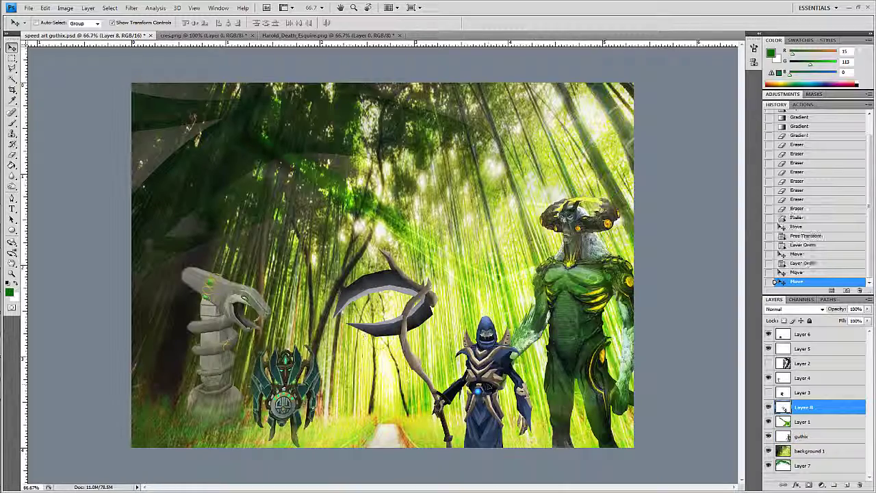
# Try Hard Light and other blend modes, keep Normal, then set fill to 99% and opacity to 98%.
pyautogui.click(794, 308)
pyautogui.click(777, 220)
pyautogui.click(794, 309)
pyautogui.click(777, 213)
pyautogui.click(794, 309)
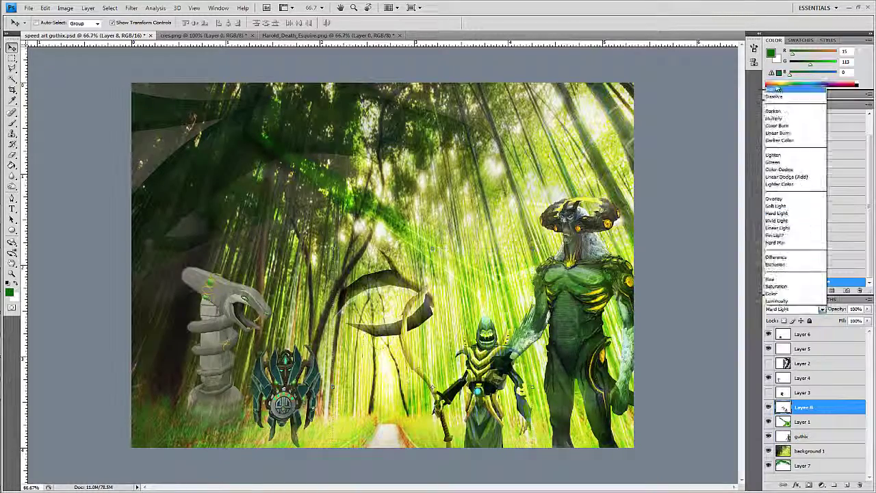
pyautogui.click(777, 89)
pyautogui.moveTo(868, 321)
pyautogui.mouseDown()
pyautogui.moveTo(846, 334)
pyautogui.moveTo(864, 320)
pyautogui.mouseUp()
pyautogui.click(12, 77)
# Magic Wand the empty area around the reaper and invert to select the hooded figure.
pyautogui.click(410, 342)
pyautogui.click(410, 342)
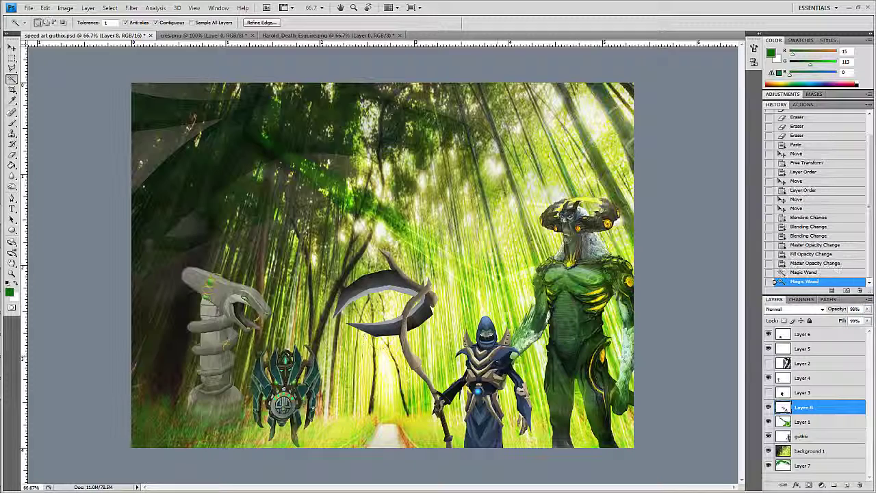
pyautogui.press('v')
pyautogui.press('w')
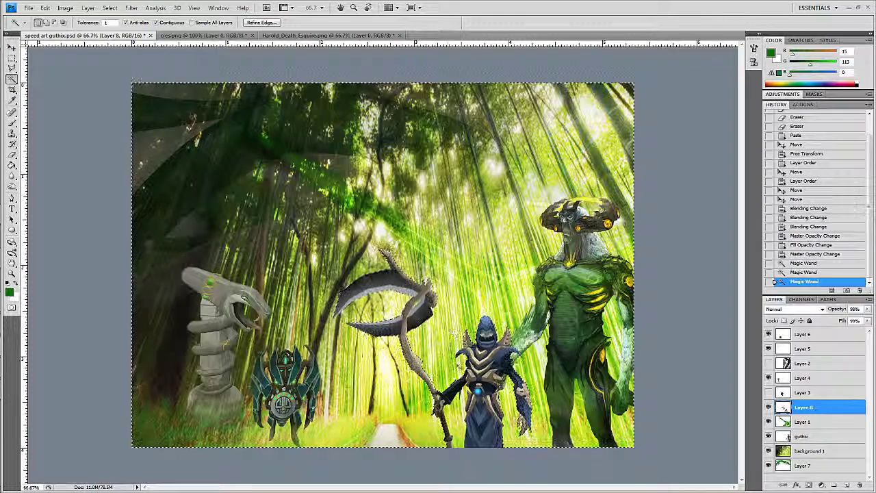
pyautogui.click(458, 363)
pyautogui.hotkey('ctrl', 'shift', 'i')
# Fill a new 'overlay for death' layer with light green over the figure at 48% opacity.
pyautogui.press('g')
pyautogui.click(847, 485)
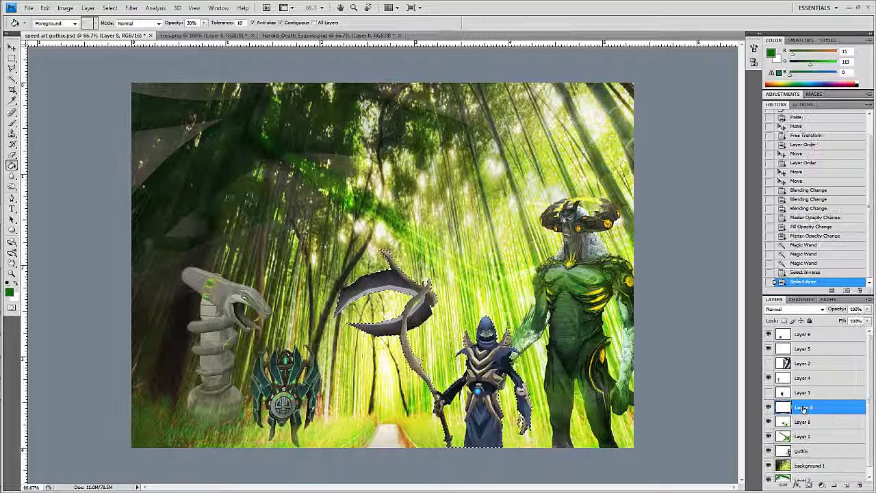
pyautogui.doubleClick(808, 408)
pyautogui.write('overlay for death')
pyautogui.press('Return')
pyautogui.click(9, 292)
pyautogui.click(496, 391)
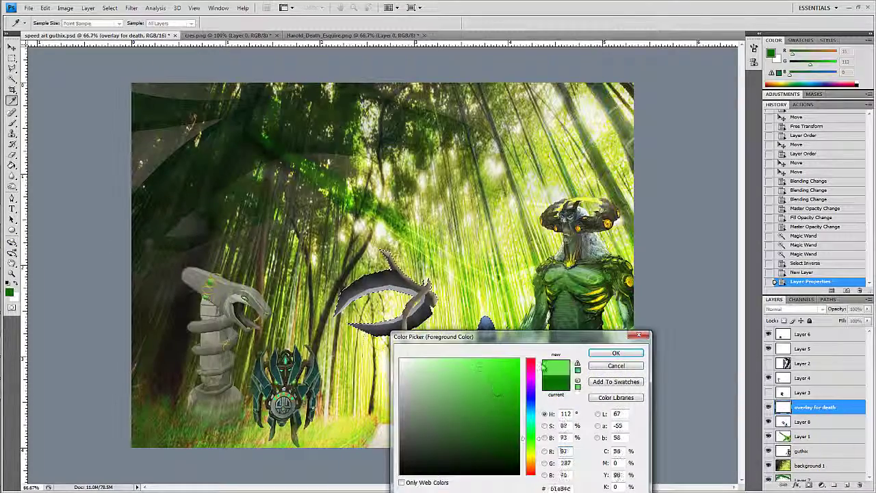
pyautogui.press('Return')
pyautogui.click(431, 356)
pyautogui.moveTo(840, 309); pyautogui.dragTo(805, 309)
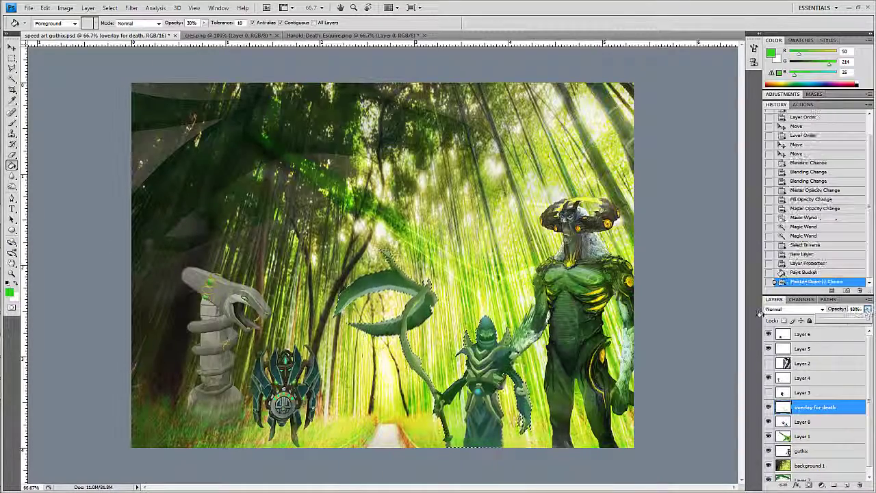
# Lasso and clear the green overlay from the scythe and another area.
pyautogui.press('l')
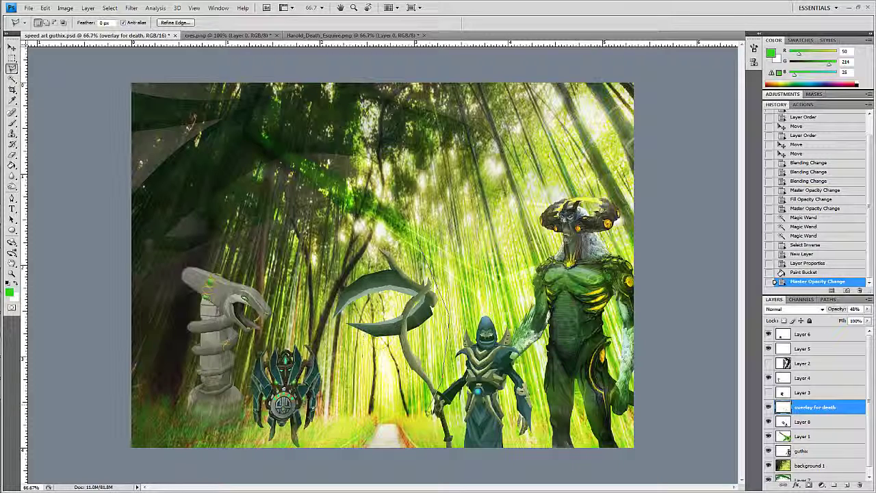
pyautogui.press('Delete')
pyautogui.hotkey('ctrl', 'd')
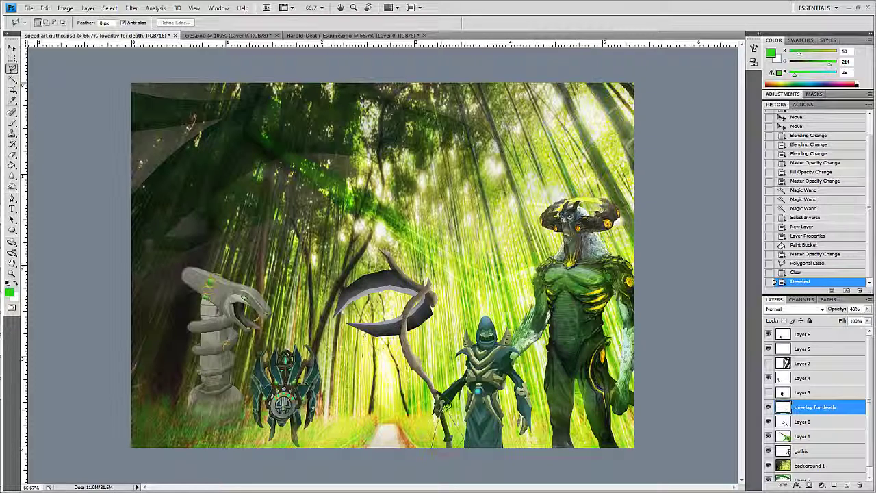
pyautogui.click(447, 404)
pyautogui.press('Delete')
pyautogui.hotkey('ctrl', 'd')
# Zoom in and clear an outlined area, then return to the overlay for death layer.
pyautogui.click(814, 422)
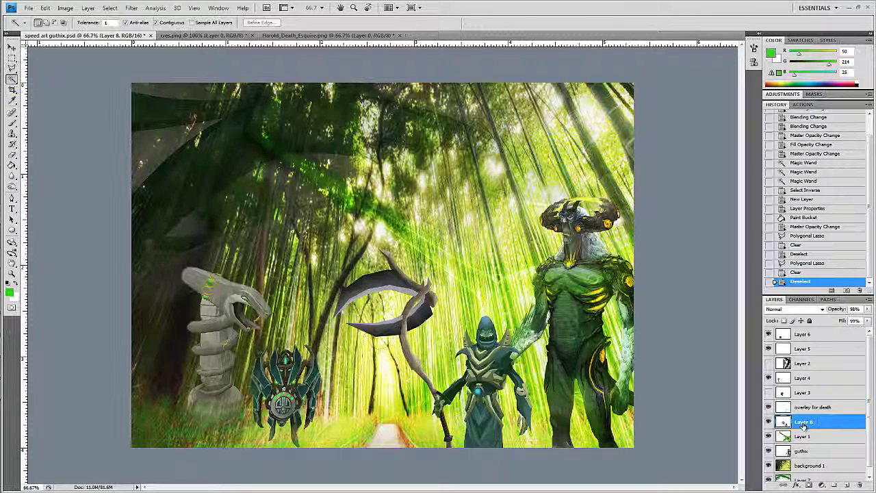
pyautogui.press('w')
pyautogui.click(397, 295)
pyautogui.hotkey('ctrl', 'z')
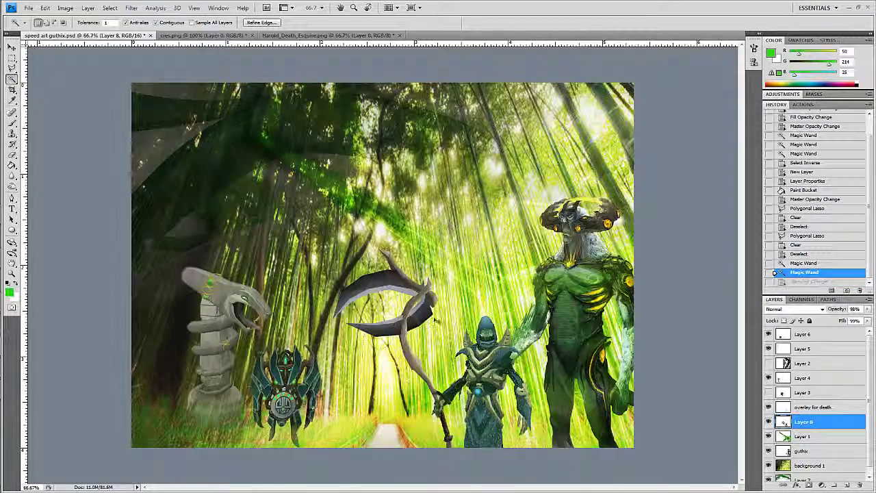
pyautogui.hotkey('ctrl', '+')
pyautogui.hotkey('ctrl', '+')
pyautogui.press('l')
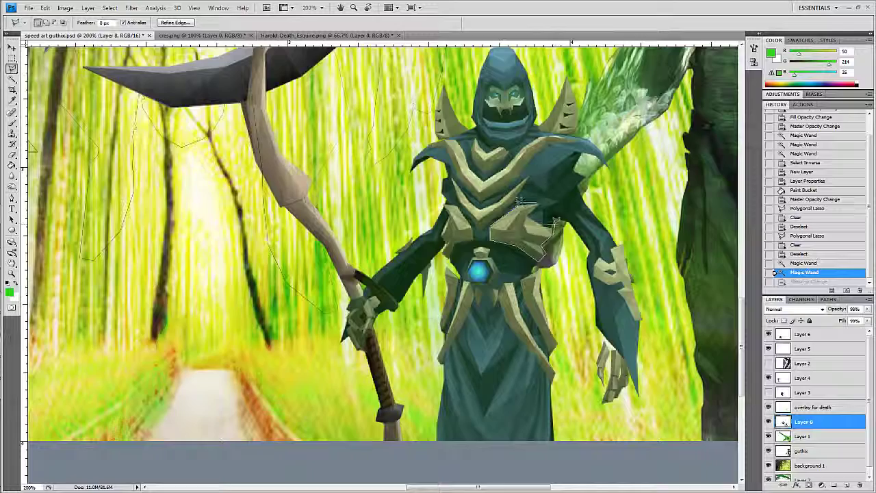
pyautogui.press('Delete')
pyautogui.hotkey('ctrl', 'd')
pyautogui.click(815, 408)
pyautogui.hotkey('ctrl', '-')
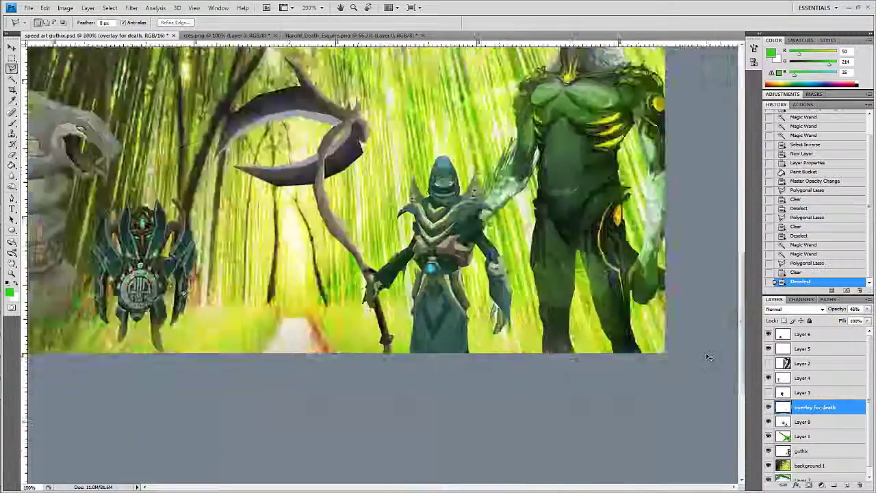
# Toggle the background layers' visibility to compare the green overlay.
pyautogui.press('b')
pyautogui.scroll(-3, 383, 274)
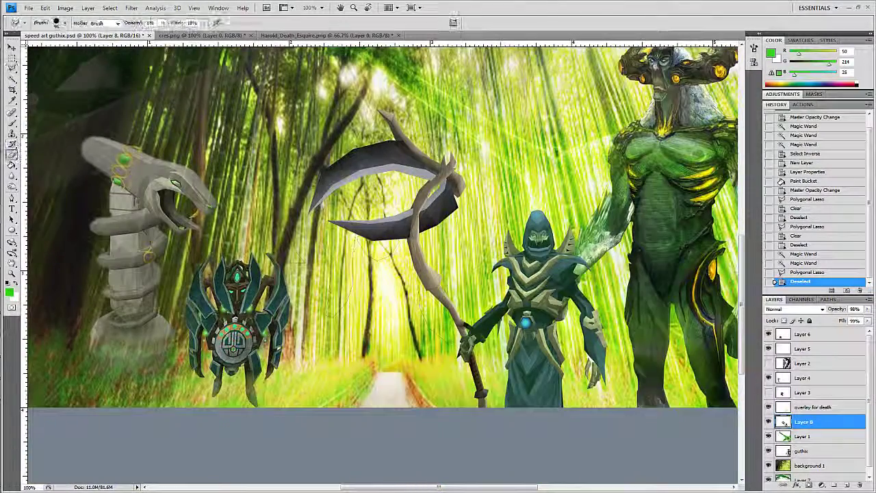
pyautogui.scroll(3, 383, 260)
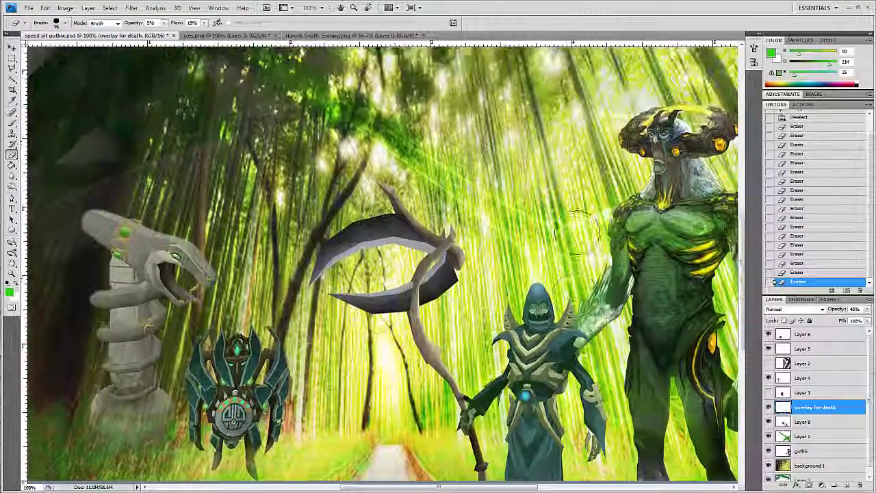
pyautogui.click(769, 430)
pyautogui.click(768, 459)
pyautogui.click(768, 429)
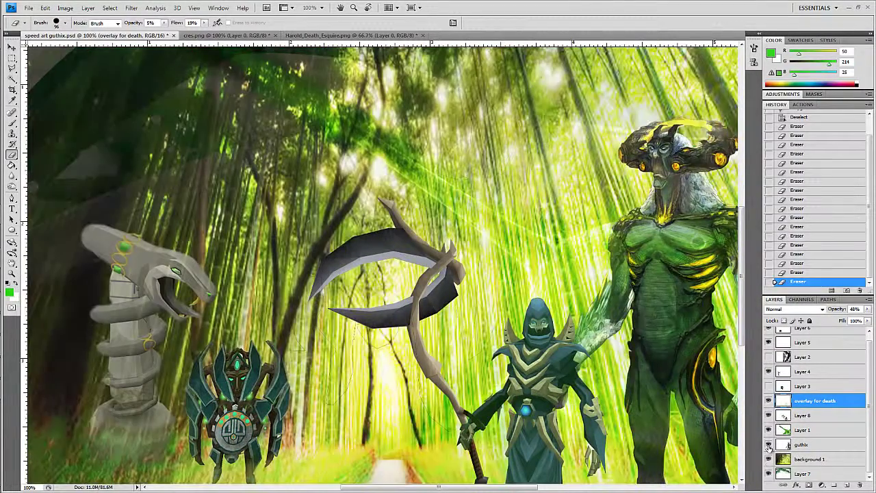
pyautogui.click(768, 459)
# Delete the unused Layer 3 and select Layer 2.
pyautogui.click(815, 386)
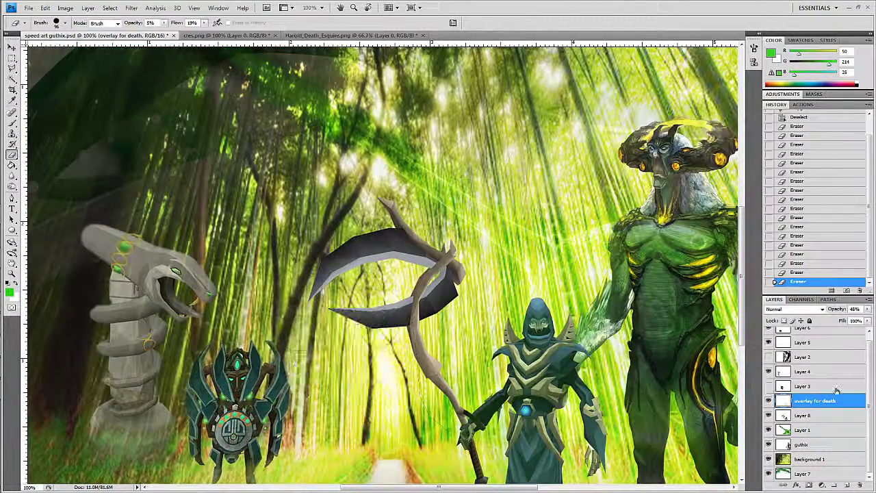
pyautogui.click(860, 485)
pyautogui.click(769, 357)
# Delete the unused Layer 2 and Layer 5.
pyautogui.click(768, 357)
pyautogui.click(860, 485)
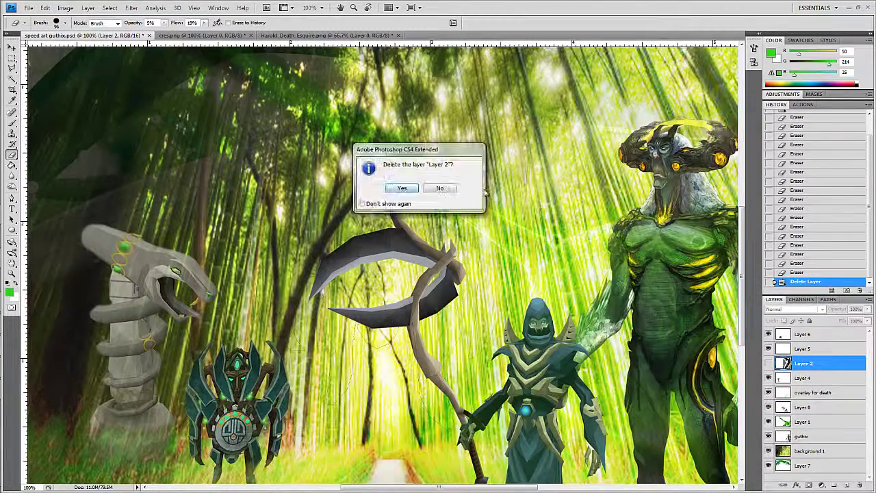
pyautogui.press('Return')
pyautogui.click(768, 349)
pyautogui.press('Delete')
pyautogui.scroll(-5, 382, 136)
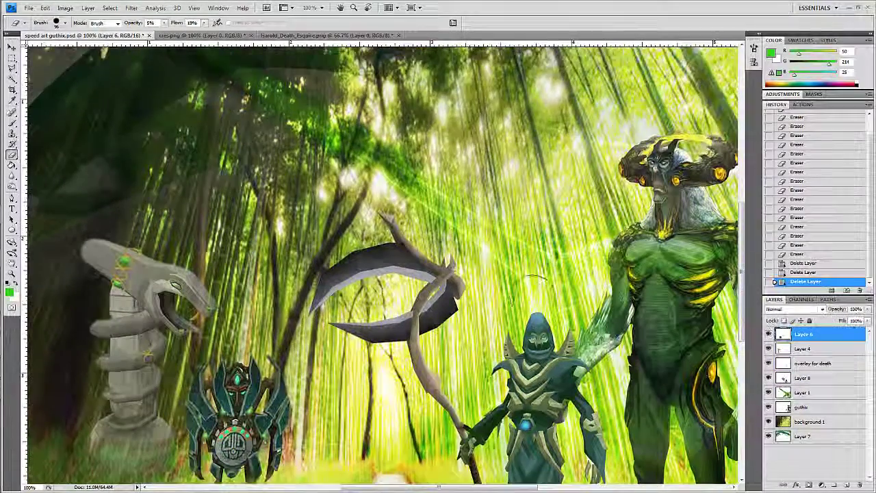
pyautogui.hotkey('ctrl', 'z')
# On reaper Layer 8, compare visibility and shrink the selected scythe slightly.
pyautogui.click(805, 378)
pyautogui.click(769, 378)
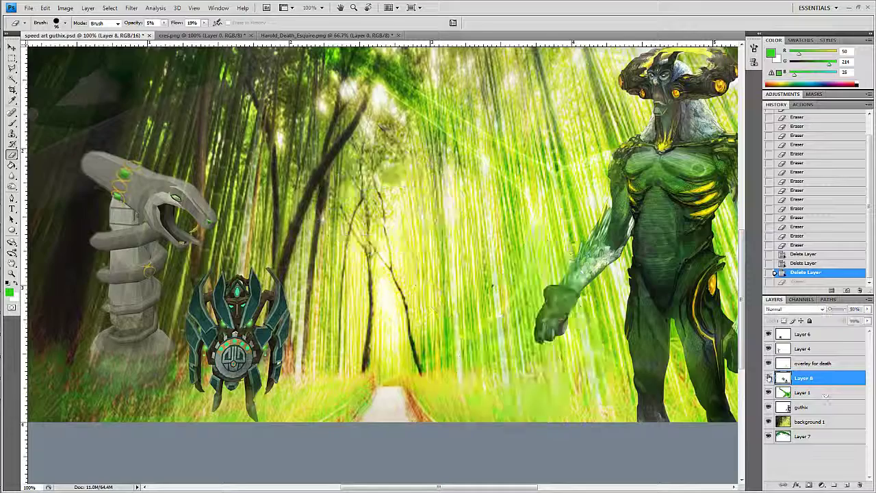
pyautogui.click(768, 378)
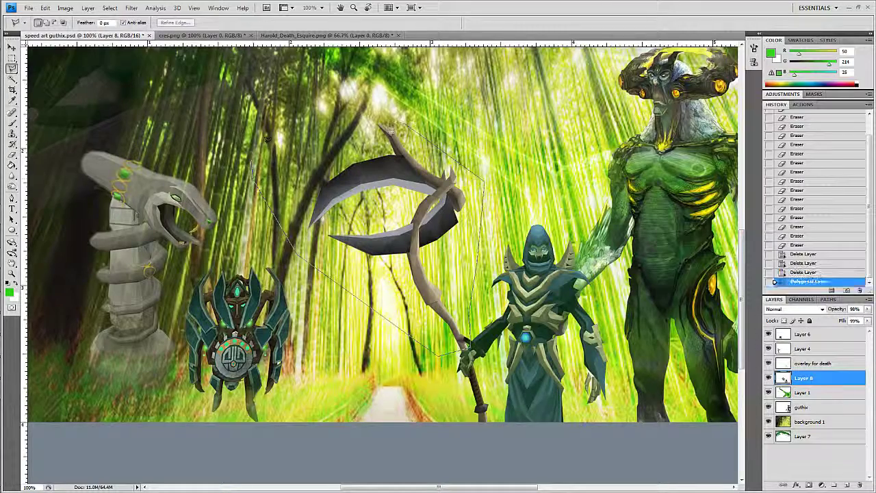
pyautogui.hotkey('ctrl', 't')
pyautogui.moveTo(251, 123); pyautogui.dragTo(279, 135)
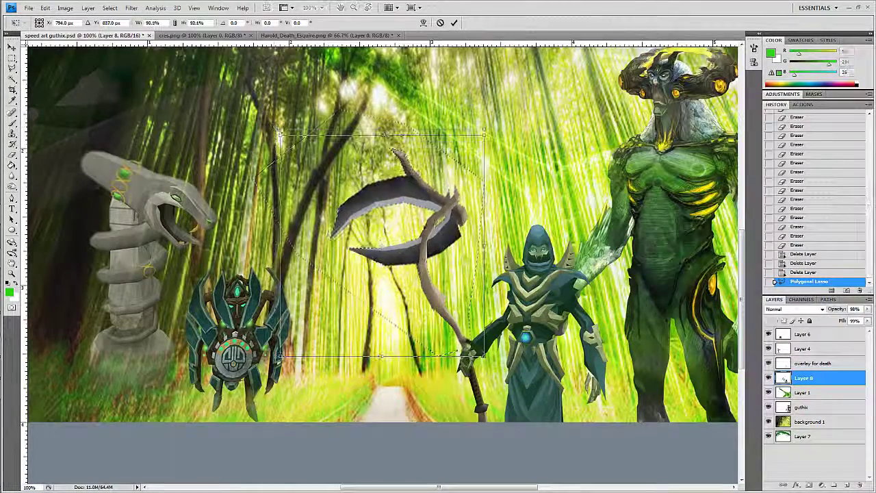
pyautogui.press('Return')
pyautogui.press('v')
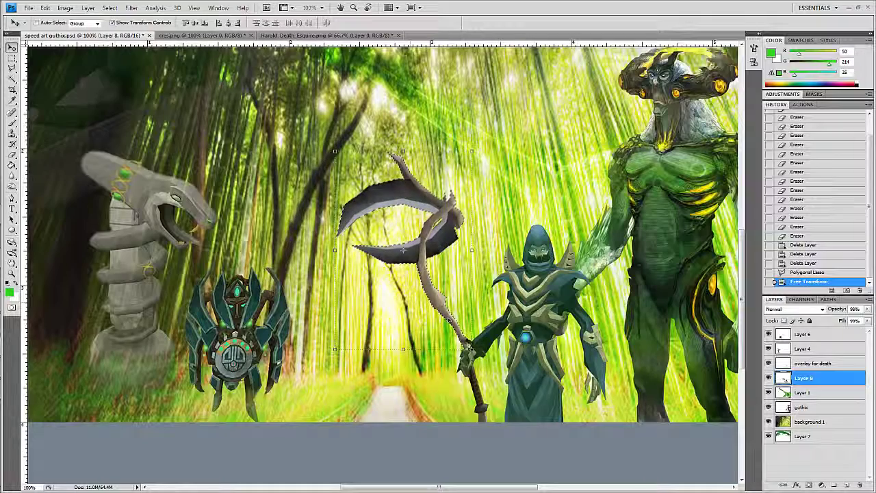
pyautogui.hotkey('ctrl', 'd')
# Lightly erase parts of the scythe blade, then zoom out to the whole composition.
pyautogui.press('e')
pyautogui.moveTo(404, 185)
pyautogui.mouseDown()
pyautogui.moveTo(460, 221)
pyautogui.moveTo(479, 193)
pyautogui.mouseUp()
pyautogui.moveTo(391, 287)
pyautogui.mouseDown()
pyautogui.moveTo(414, 319)
pyautogui.moveTo(436, 291)
pyautogui.mouseUp()
pyautogui.press('v')
pyautogui.hotkey('ctrl', '-')
pyautogui.scroll(3, 505, 331)
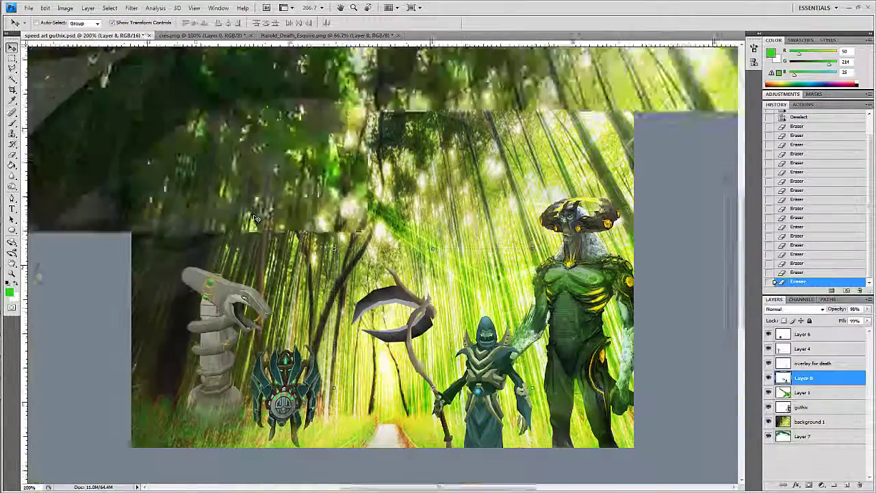
pyautogui.scroll(2, 505, 331)
# Adjust the brush settings and set 38% eraser opacity on the overlay for death layer.
pyautogui.press('b')
pyautogui.rightClick(30, 50)
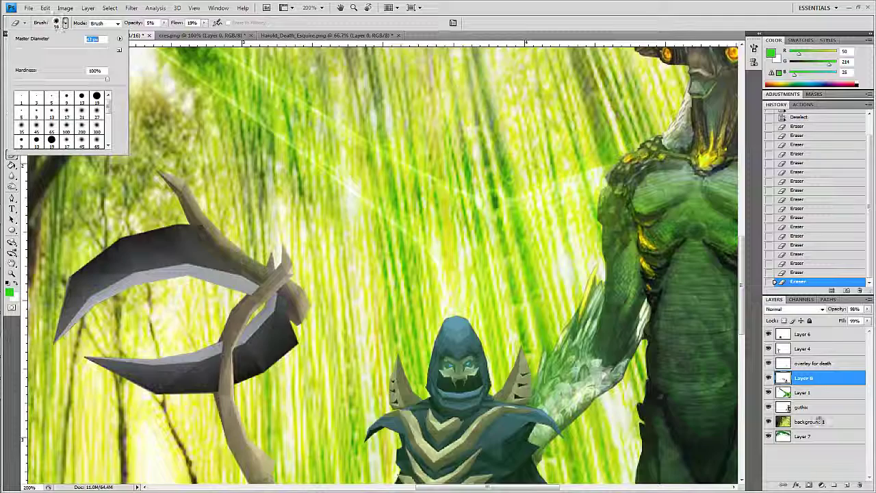
pyautogui.click(815, 364)
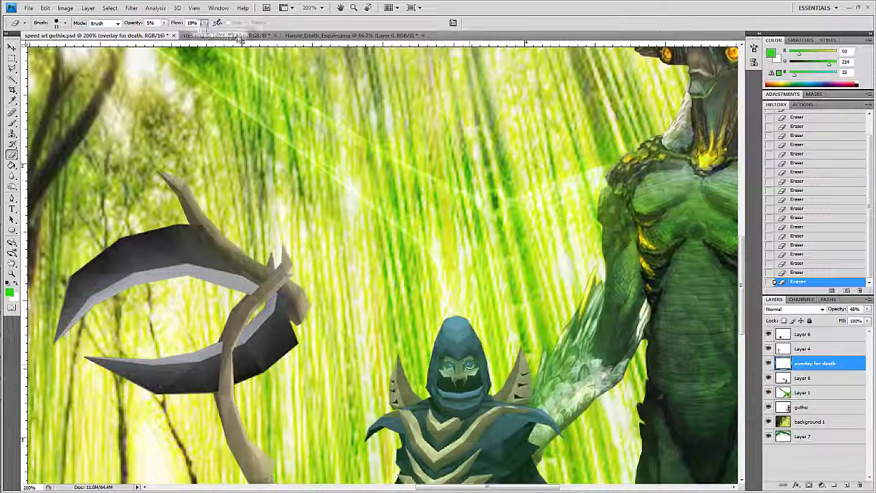
pyautogui.press('3')
pyautogui.press('8')
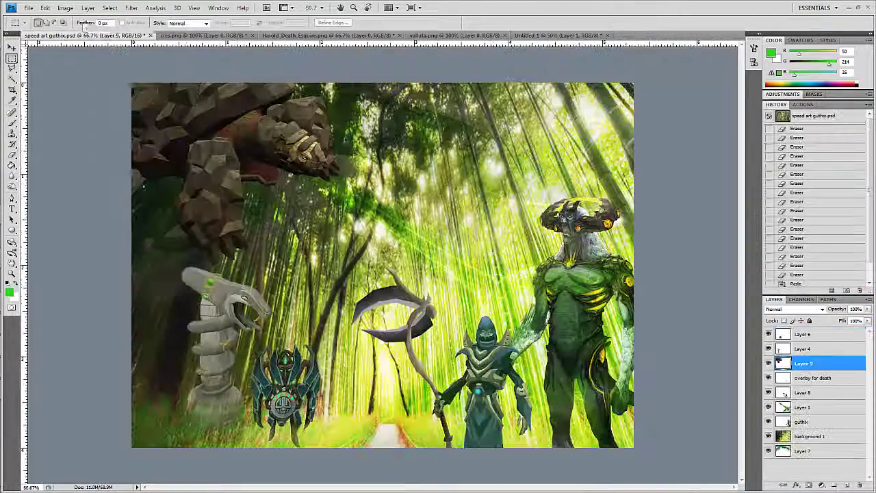
# Select around the rock creature, invert, and paste the green light-ray image.
pyautogui.click(390, 140)
pyautogui.hotkey('ctrl', 'shift', 'i')
pyautogui.click(45, 7)
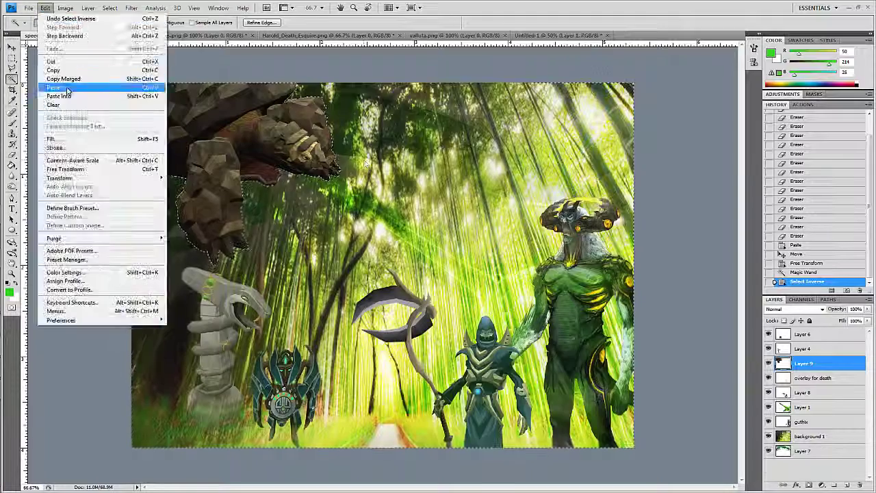
pyautogui.click(62, 86)
pyautogui.press('v')
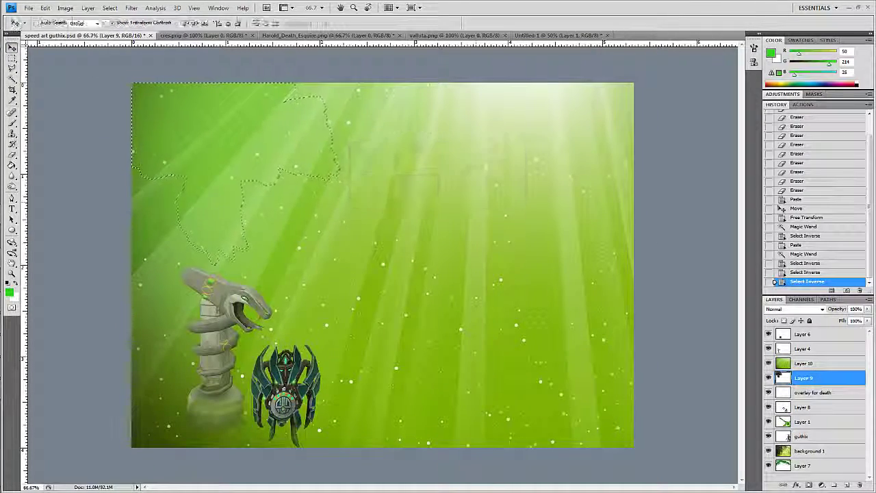
# Rotate the light-ray image diagonally and move it toward the upper left.
pyautogui.click(805, 363)
pyautogui.press('Delete')
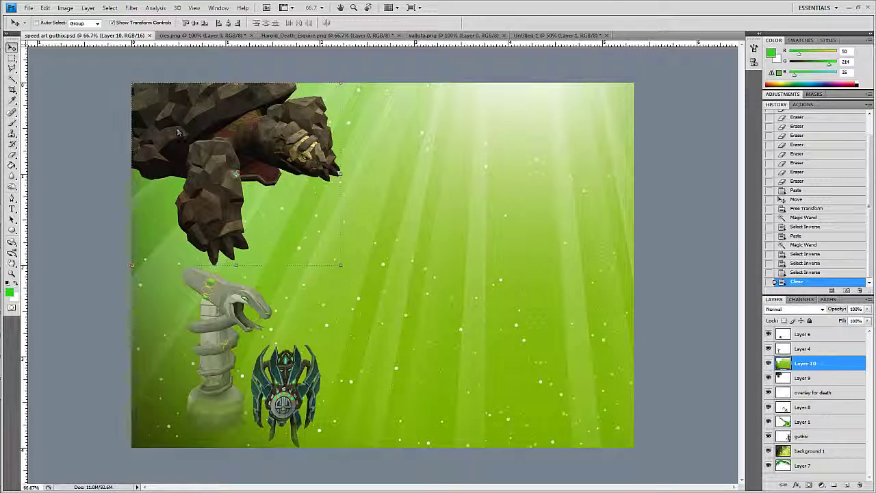
pyautogui.moveTo(867, 309); pyautogui.dragTo(864, 317)
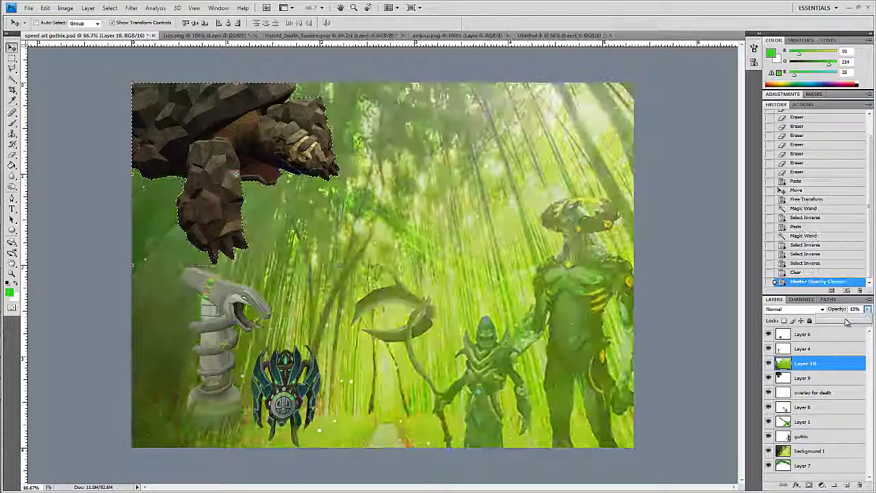
pyautogui.click(796, 226)
pyautogui.hotkey('ctrl', 't')
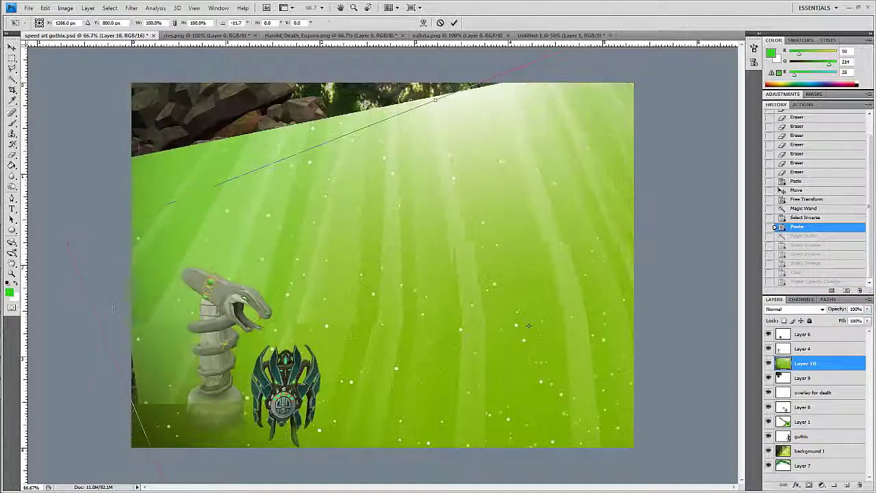
pyautogui.moveTo(643, 411); pyautogui.dragTo(529, 326)
pyautogui.press('Return')
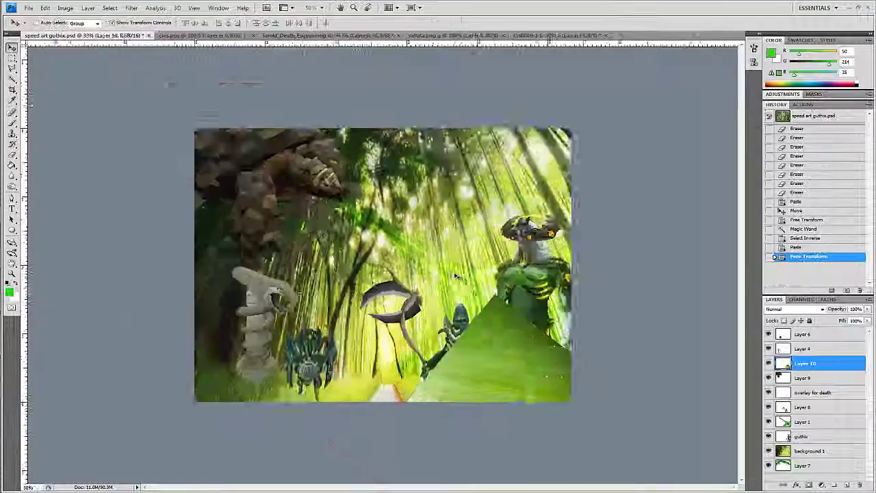
pyautogui.moveTo(479, 294); pyautogui.dragTo(404, 206)
# Clear the light rays over the rock creature and lower the light-ray layer's opacity.
pyautogui.click(804, 378)
pyautogui.press('w')
pyautogui.click(405, 214)
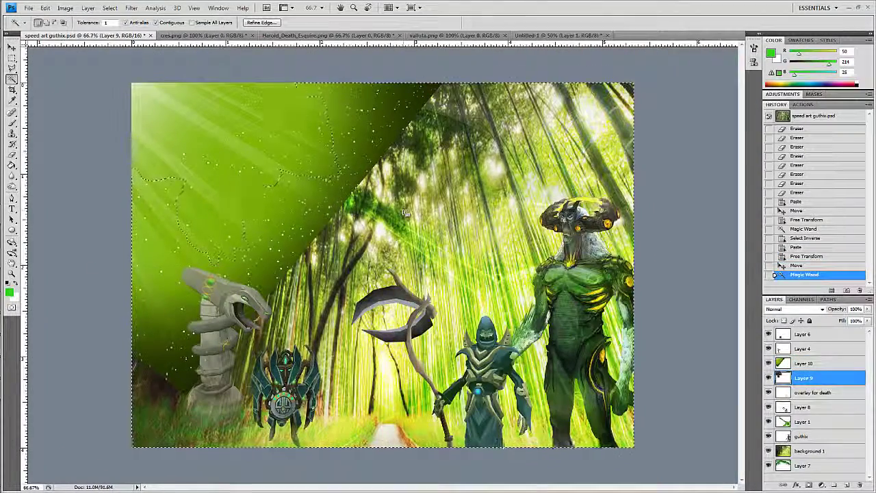
pyautogui.press('Delete')
pyautogui.click(808, 363)
pyautogui.press('v')
pyautogui.moveTo(867, 309); pyautogui.dragTo(866, 320)
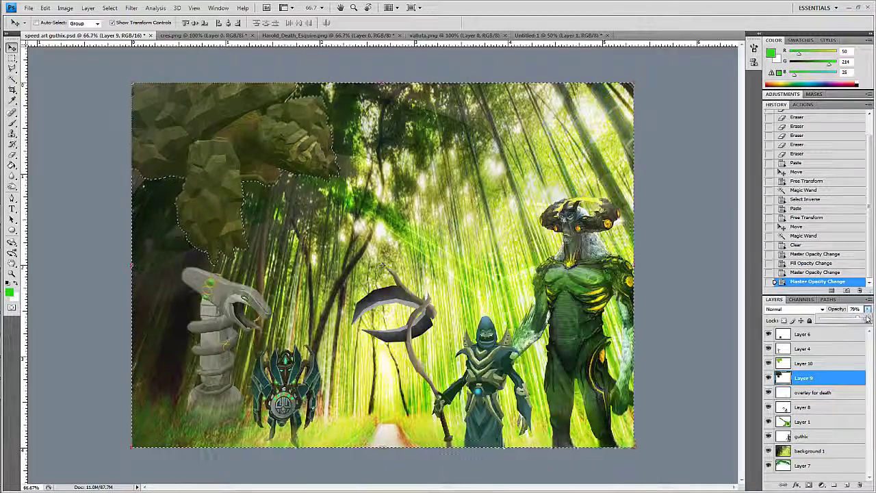
# Lay a gradient across the upper-left rock area on the light-ray Layer 10.
pyautogui.click(808, 363)
pyautogui.click(11, 166)
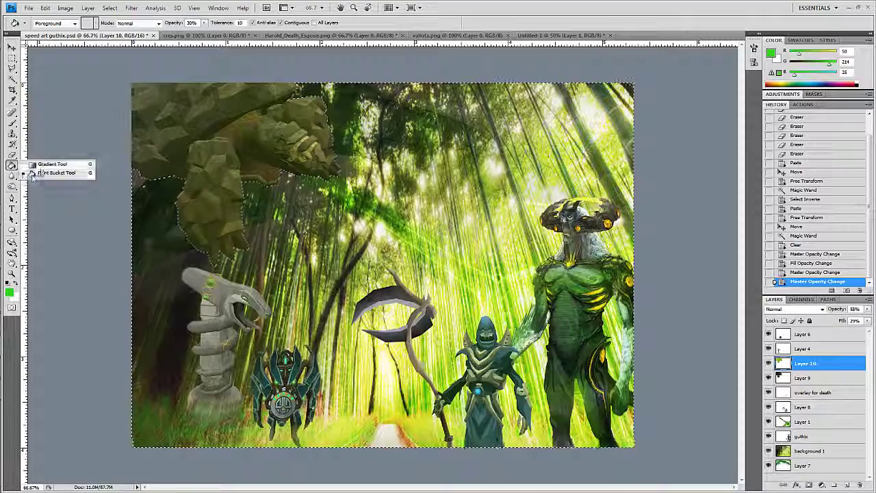
pyautogui.click(55, 165)
pyautogui.moveTo(171, 274); pyautogui.dragTo(617, 274)
pyautogui.hotkey('ctrl', 'd')
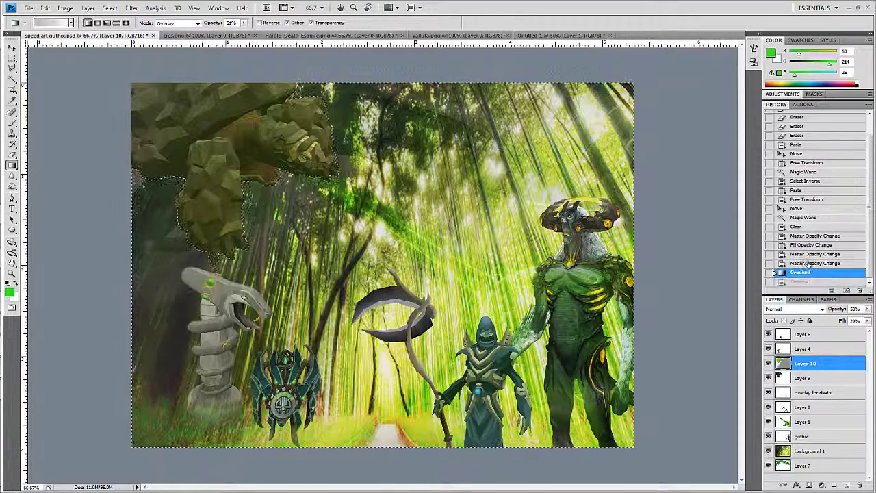
# Redraw the gradient diagonally within the selection, compare versions, then deselect.
pyautogui.click(814, 262)
pyautogui.moveTo(384, 411); pyautogui.dragTo(493, 93)
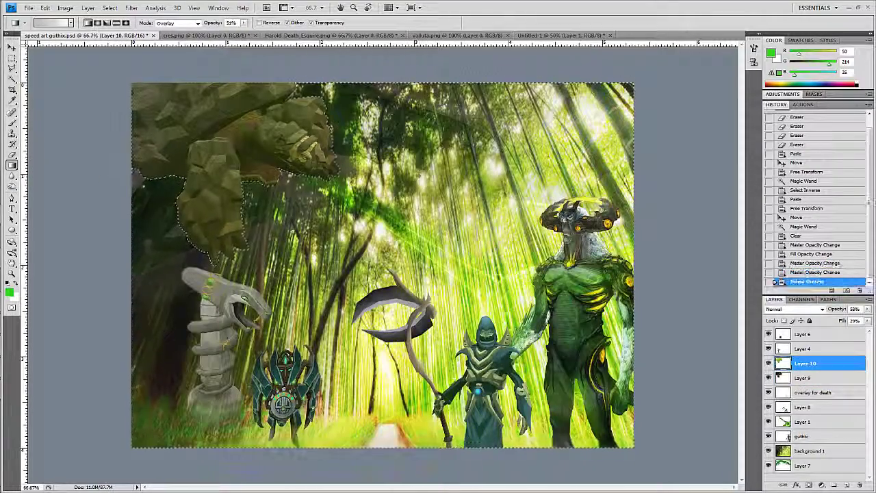
pyautogui.moveTo(419, 177); pyautogui.dragTo(205, 411)
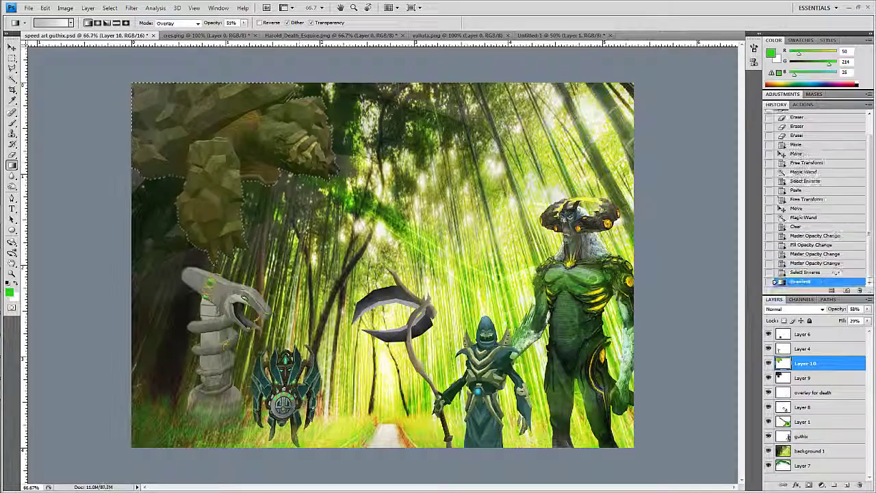
pyautogui.click(836, 272)
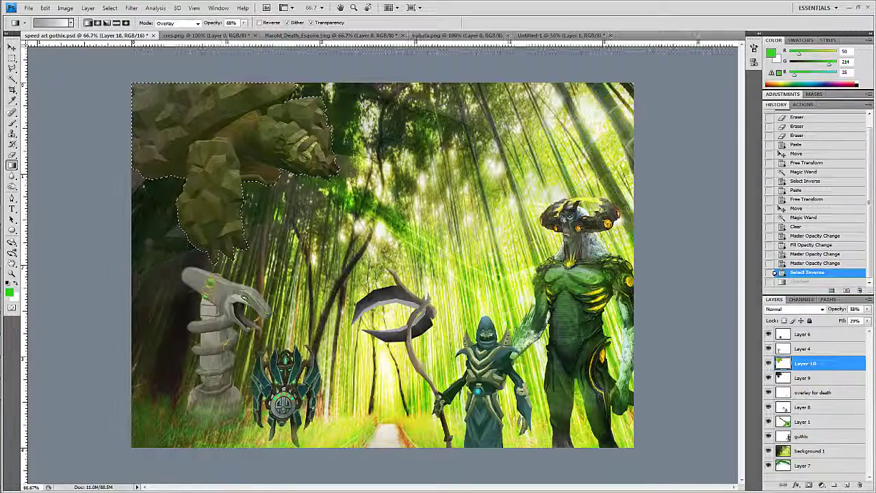
pyautogui.hotkey('ctrl', 'z')
pyautogui.hotkey('ctrl', 'z')
pyautogui.hotkey('ctrl', 'z')
pyautogui.hotkey('ctrl', 'z')
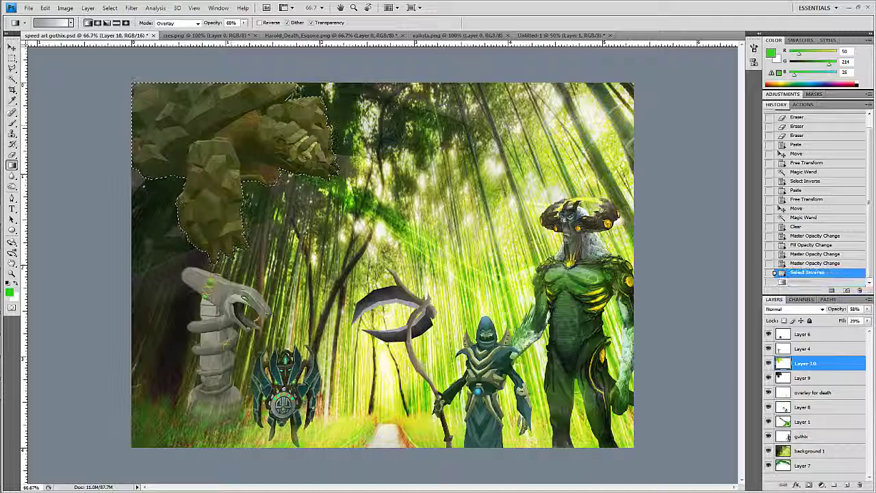
pyautogui.hotkey('ctrl', 'z')
pyautogui.press('e')
pyautogui.hotkey('ctrl', 'd')
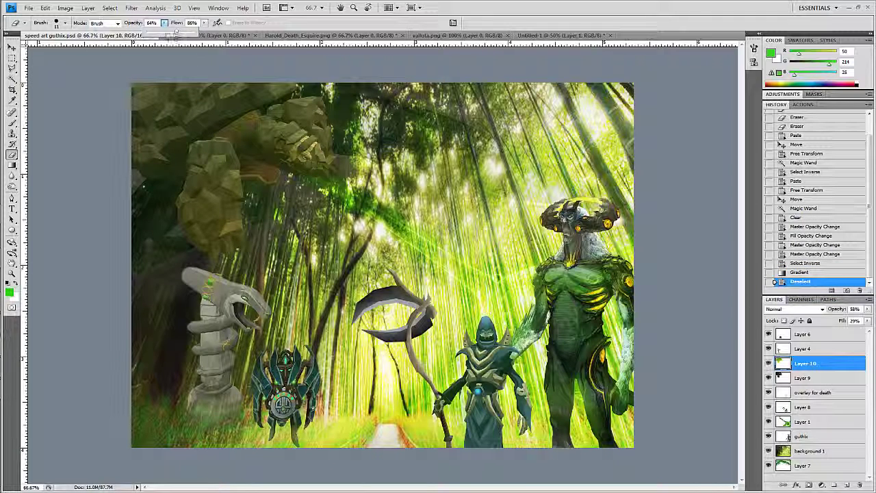
# With a 6% opacity Eraser, soften the light-ray overlay and the rock creature's edges.
pyautogui.moveTo(176, 31); pyautogui.dragTo(148, 31)
pyautogui.click(60, 23)
pyautogui.click(60, 23)
pyautogui.moveTo(223, 191); pyautogui.dragTo(226, 345)
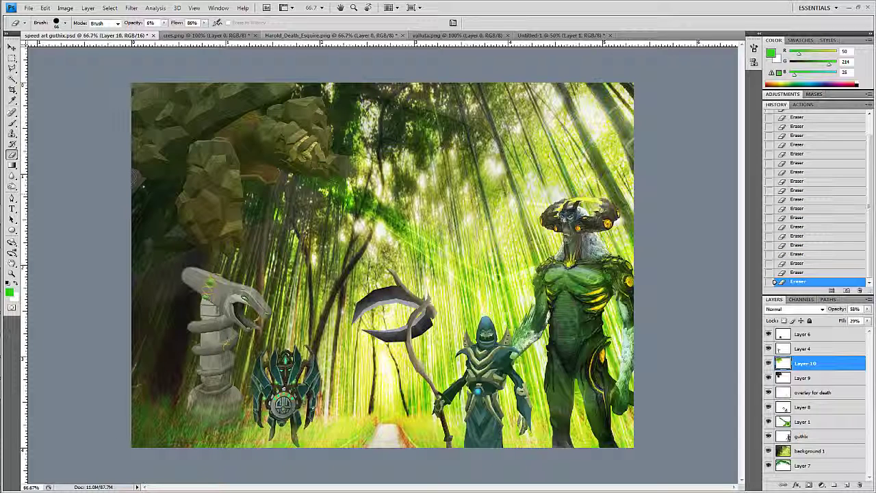
pyautogui.click(805, 378)
pyautogui.moveTo(142, 185); pyautogui.dragTo(170, 216)
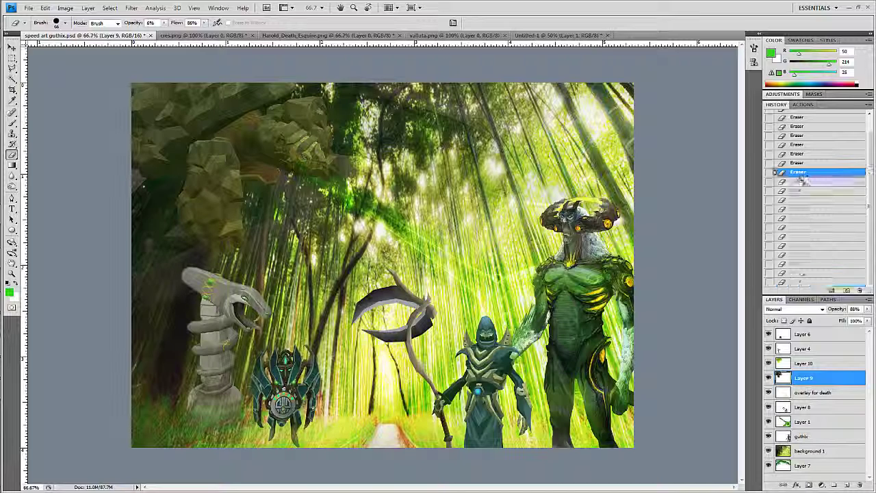
pyautogui.moveTo(291, 174); pyautogui.dragTo(305, 147)
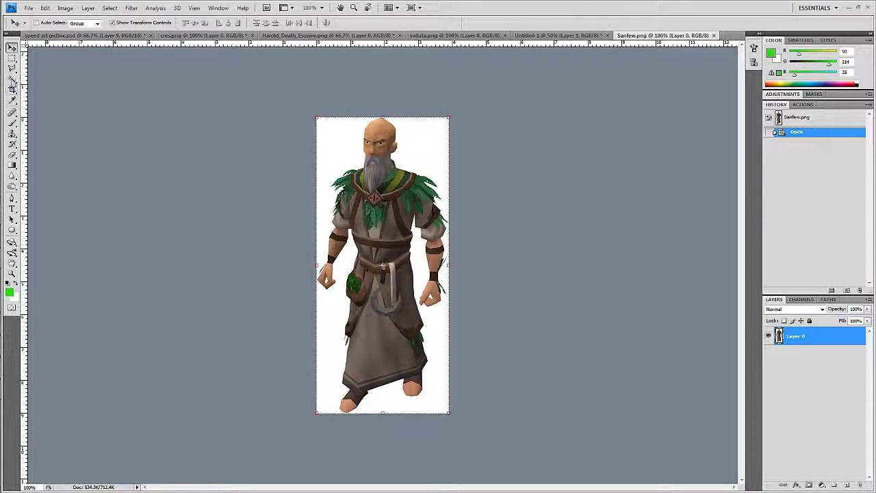
# Select the druid in Sanfew.png by Magic Wand-clicking the white background, and copy him.
pyautogui.rightClick(12, 79)
pyautogui.click(55, 88)
pyautogui.click(356, 150)
pyautogui.keyDown('shift'); pyautogui.click(442, 171); pyautogui.keyUp('shift')
pyautogui.keyDown('shift'); pyautogui.click(433, 342); pyautogui.keyUp('shift')
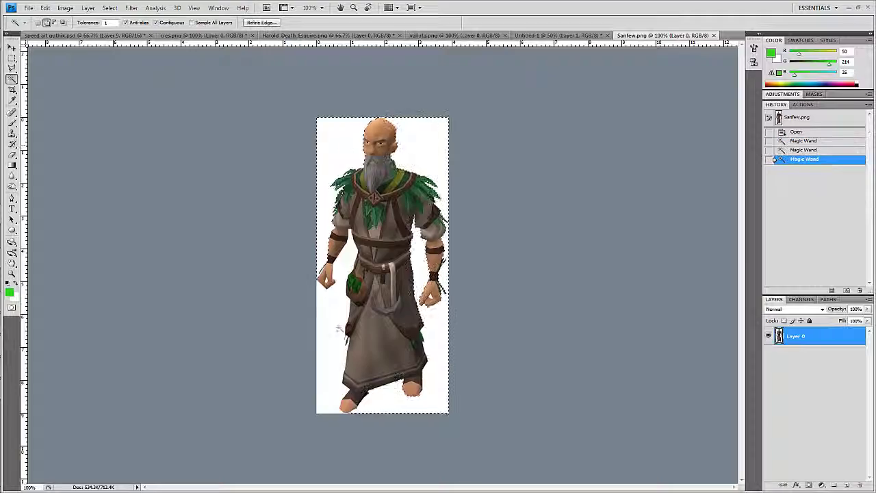
pyautogui.keyDown('shift'); pyautogui.click(439, 260); pyautogui.keyUp('shift')
pyautogui.keyDown('shift'); pyautogui.click(442, 206); pyautogui.keyUp('shift')
pyautogui.click(45, 7)
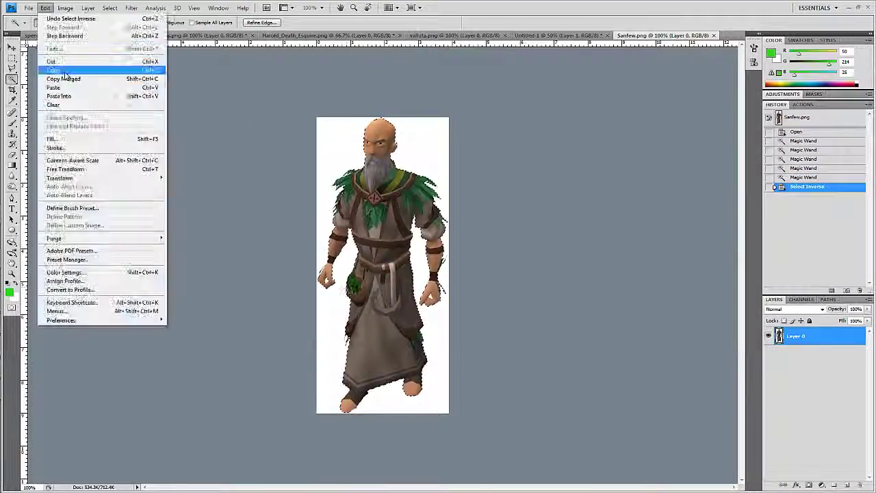
pyautogui.click(55, 69)
# Paste the druid into the guthix composite, raise his layer, and scale him to about half at lower left.
pyautogui.click(82, 35)
pyautogui.click(45, 7)
pyautogui.click(55, 87)
pyautogui.moveTo(215, 343); pyautogui.dragTo(175, 357)
pyautogui.moveTo(828, 378); pyautogui.dragTo(808, 331)
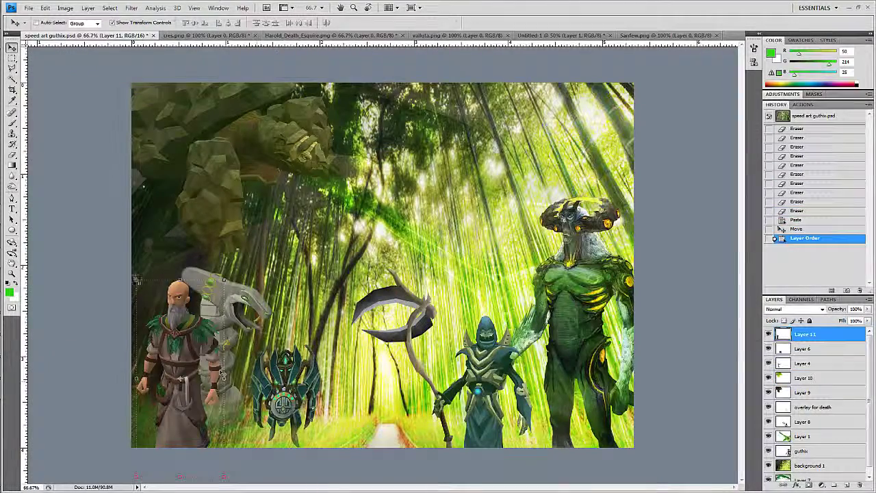
pyautogui.hotkey('ctrl', 't')
pyautogui.moveTo(136, 279); pyautogui.dragTo(182, 348)
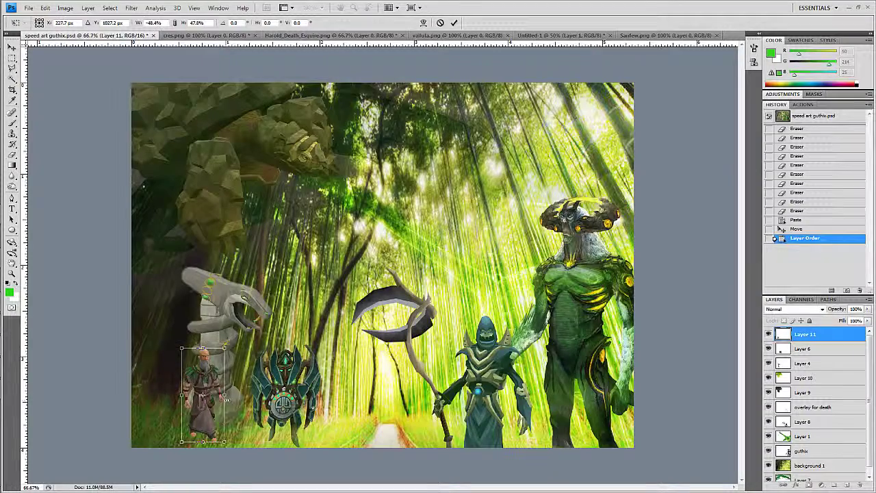
pyautogui.moveTo(181, 394); pyautogui.dragTo(141, 396)
pyautogui.press('Return')
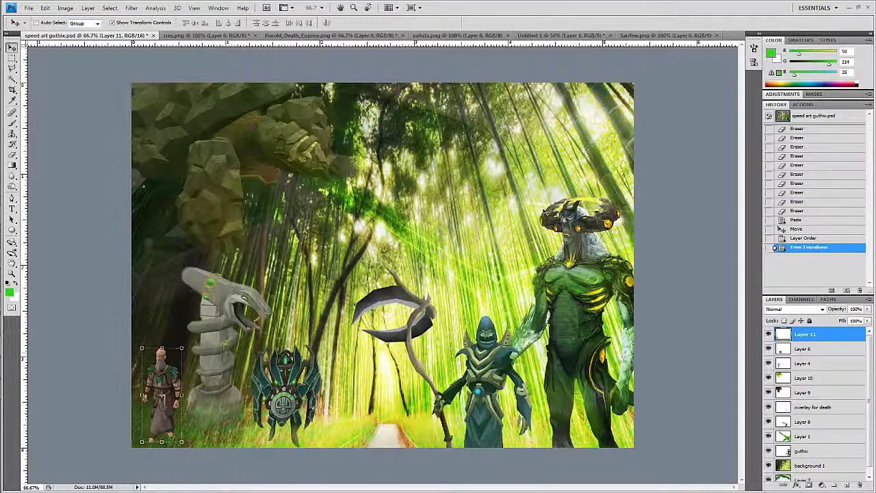
# Zoom to 100% and enlarge the central spider-like creature.
pyautogui.hotkey('ctrl', '+')
pyautogui.hotkey('ctrl', 't')
pyautogui.press('Return')
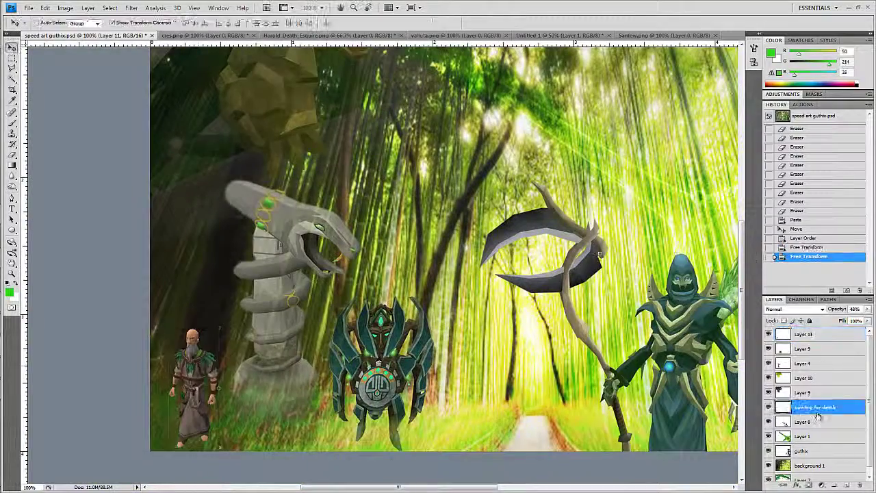
pyautogui.click(801, 421)
pyautogui.hotkey('ctrl', 't')
pyautogui.moveTo(439, 295); pyautogui.dragTo(455, 274)
pyautogui.press('Return')
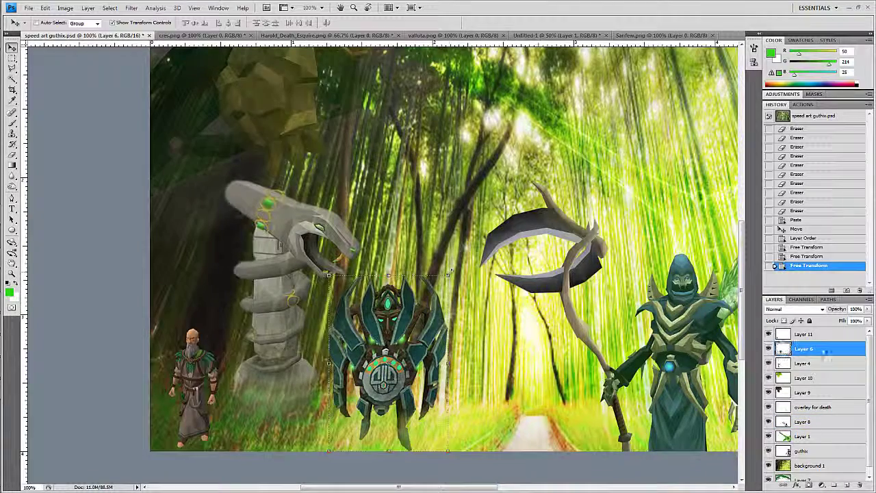
# Nudge the druid into place and move his layer below overlay for death.
pyautogui.click(805, 334)
pyautogui.moveTo(195, 384); pyautogui.dragTo(193, 381)
pyautogui.hotkey('ctrl', 't')
pyautogui.press('Return')
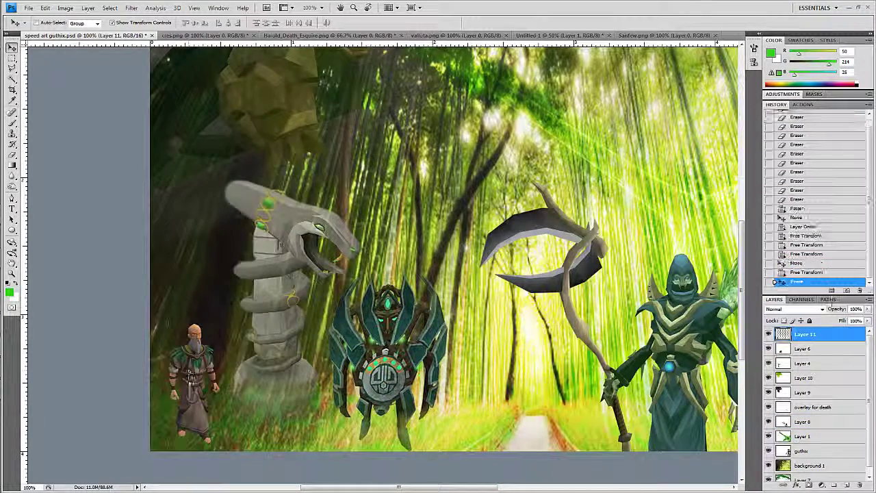
pyautogui.moveTo(805, 334); pyautogui.dragTo(820, 452)
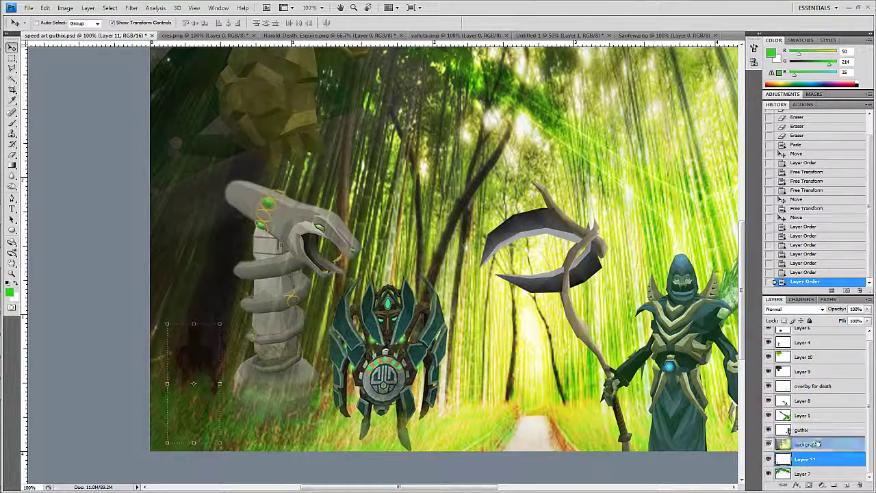
# Erase faint areas around the druid's feet, select him by inverting the empty area, and add a layer mask.
pyautogui.moveTo(171, 432); pyautogui.dragTo(185, 428)
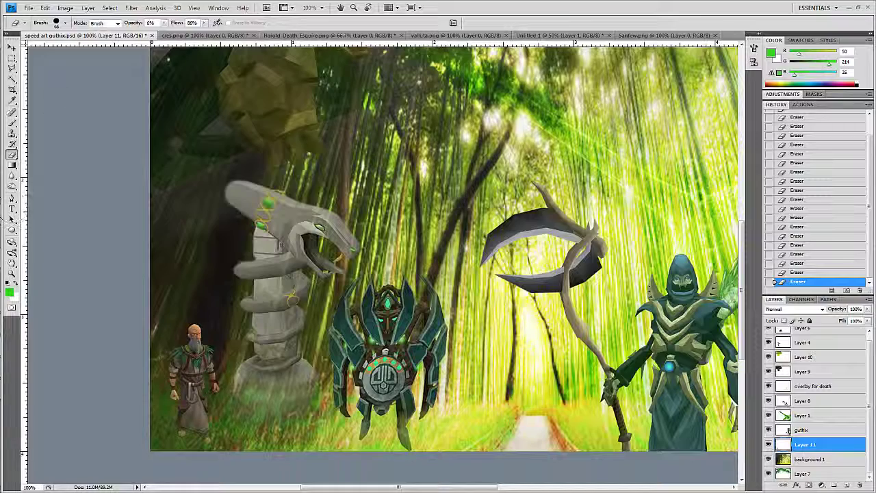
pyautogui.press('v')
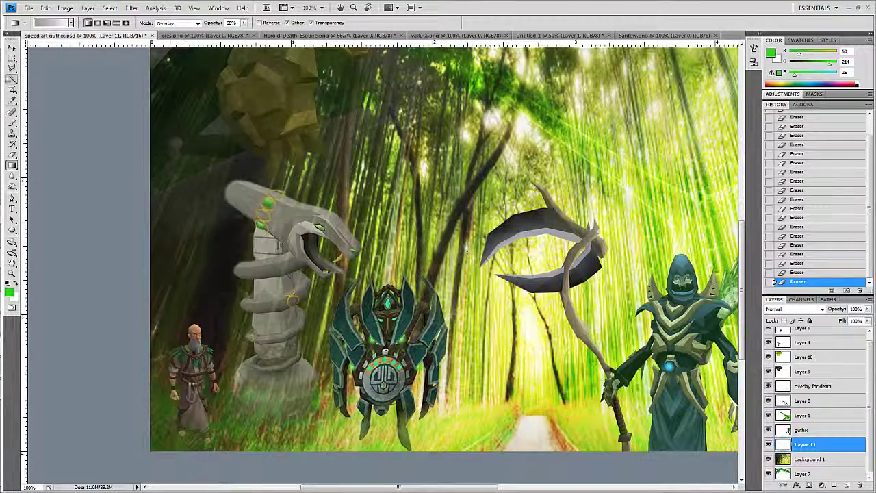
pyautogui.press('w')
pyautogui.click(258, 379)
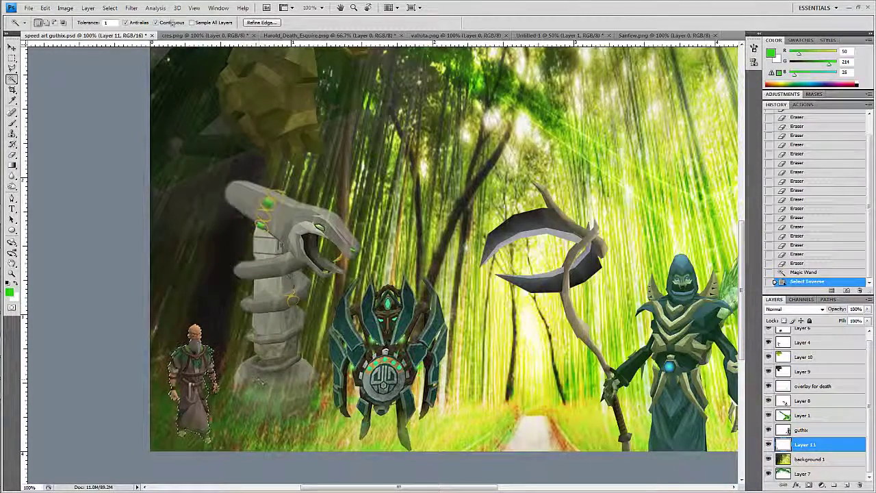
pyautogui.hotkey('ctrl', 'shift', 'i')
pyautogui.click(846, 486)
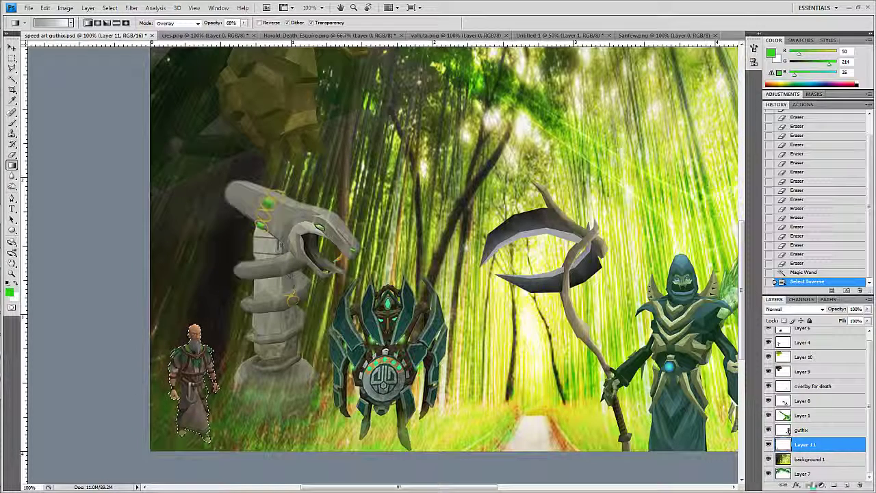
# Try fading gradients across the druid, undo them, deselect, and zoom out to the whole composition.
pyautogui.press('d')
pyautogui.moveTo(195, 438); pyautogui.dragTo(194, 392)
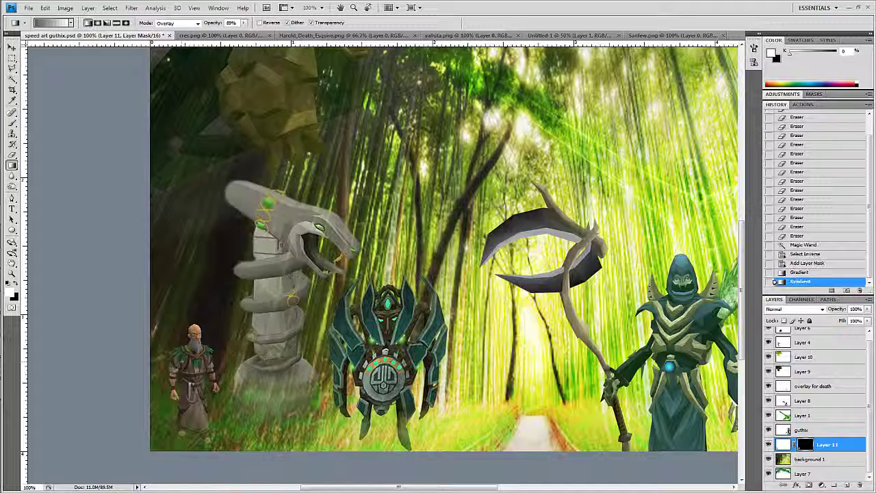
pyautogui.hotkey('ctrl', 'alt', 'z')
pyautogui.hotkey('ctrl', 'alt', 'z')
pyautogui.hotkey('ctrl', 'alt', 'z')
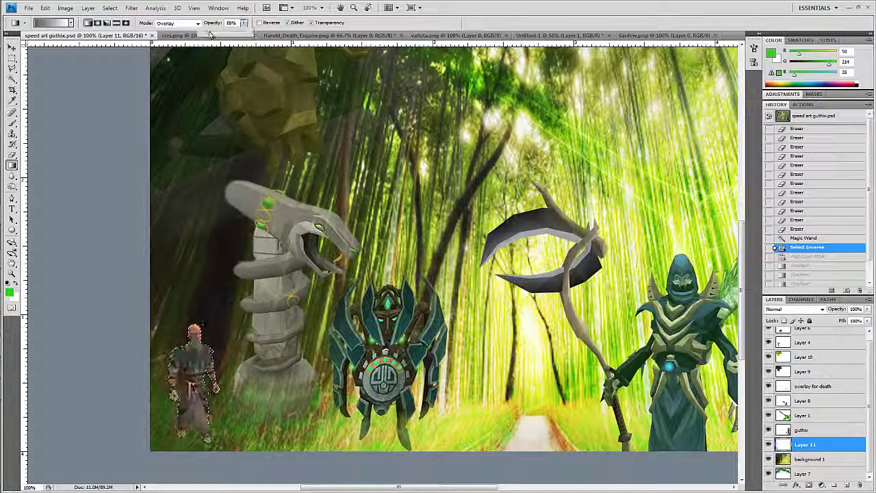
pyautogui.moveTo(684, 102); pyautogui.dragTo(342, 308)
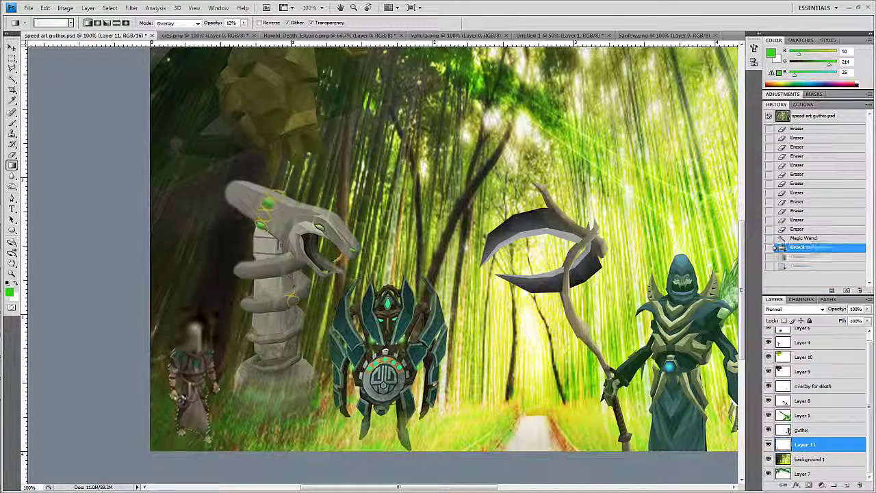
pyautogui.hotkey('ctrl', 'z')
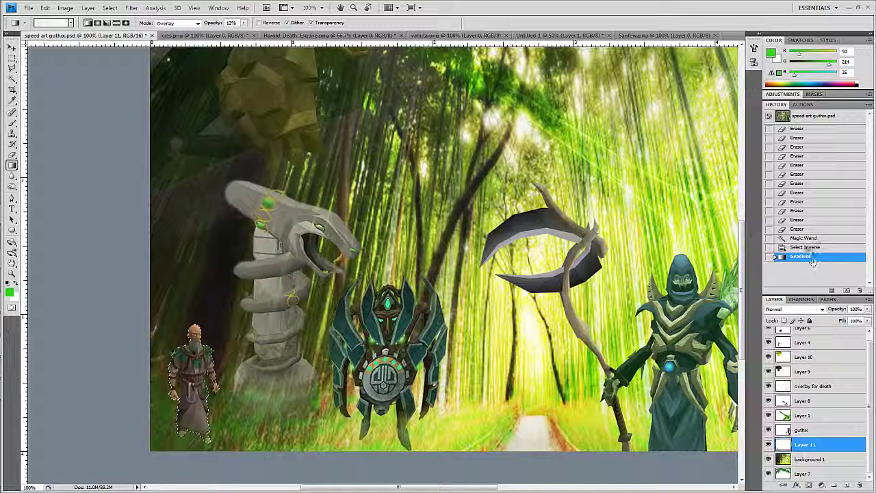
pyautogui.press('v')
pyautogui.hotkey('ctrl', 'd')
pyautogui.hotkey('ctrl', '-')
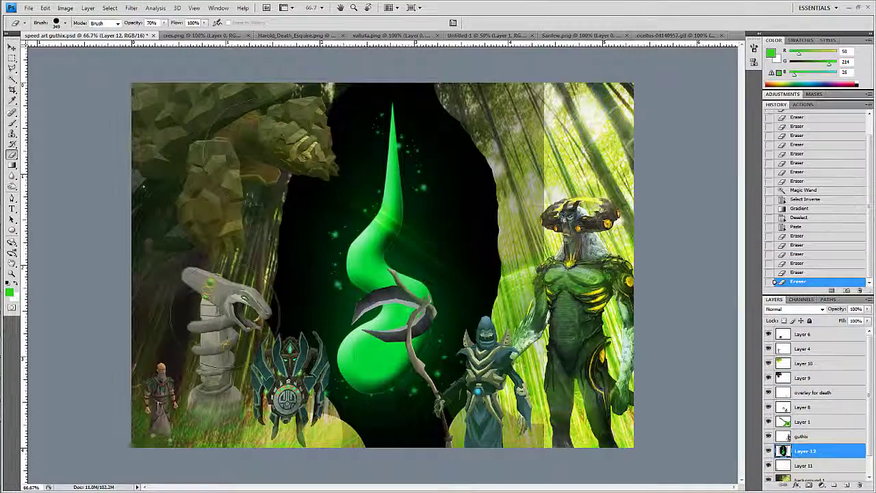
# Shrink the pasted green spiral to about 65%, erase black beside it, and shift it right.
pyautogui.hotkey('ctrl', 't')
pyautogui.moveTo(137, 445); pyautogui.dragTo(251, 363)
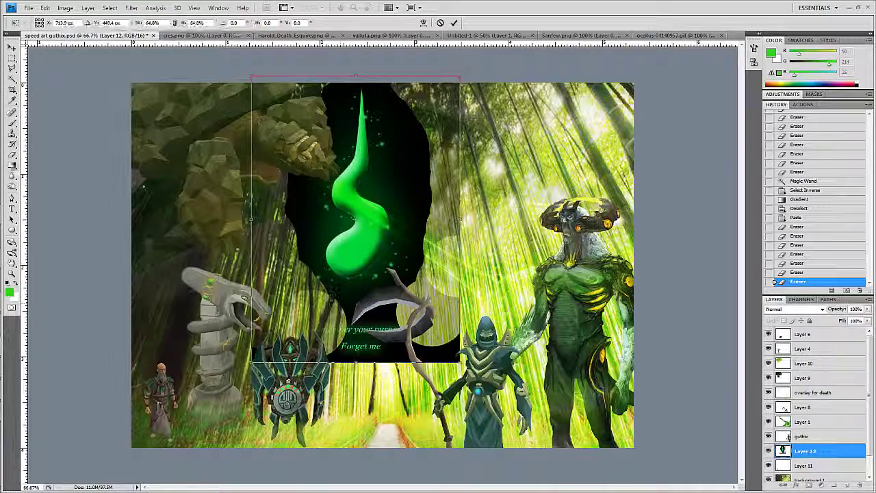
pyautogui.press('Return')
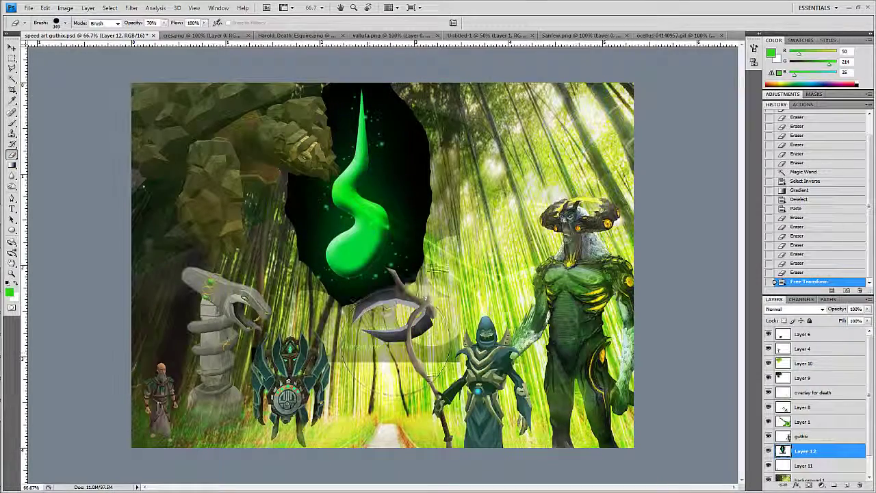
pyautogui.moveTo(438, 294); pyautogui.dragTo(428, 165)
pyautogui.moveTo(425, 103); pyautogui.dragTo(431, 219)
pyautogui.press('v')
pyautogui.moveTo(358, 195); pyautogui.dragTo(407, 205)
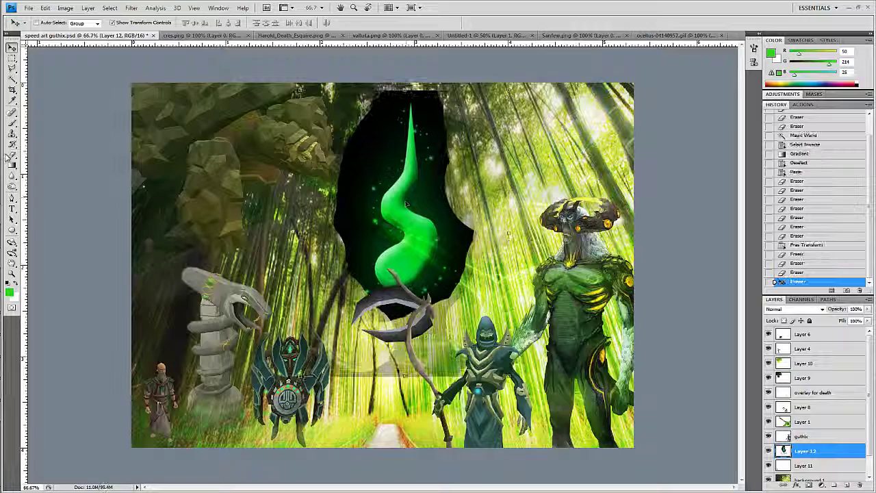
# Erase the remaining black surround and leftover edges around the scythe.
pyautogui.press('e')
pyautogui.moveTo(417, 322); pyautogui.dragTo(466, 362)
pyautogui.moveTo(329, 376); pyautogui.dragTo(411, 335)
pyautogui.moveTo(363, 206); pyautogui.dragTo(384, 96)
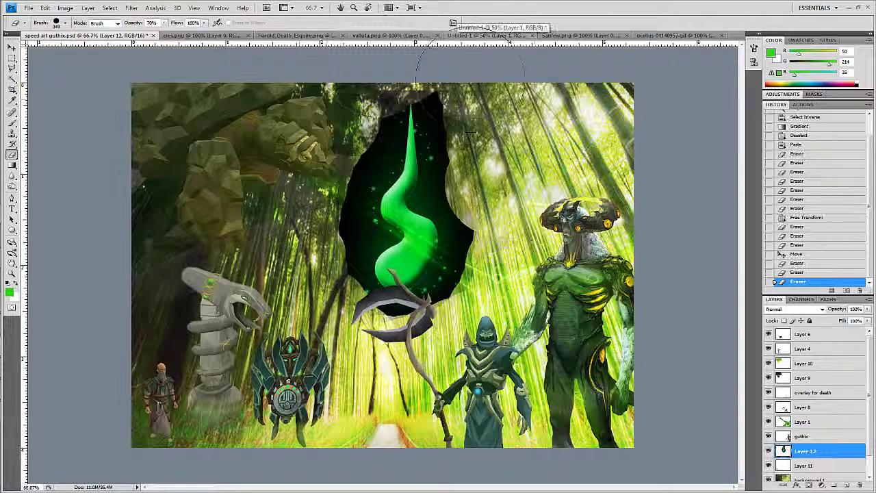
pyautogui.moveTo(470, 89); pyautogui.dragTo(469, 281)
pyautogui.moveTo(473, 233); pyautogui.dragTo(524, 287)
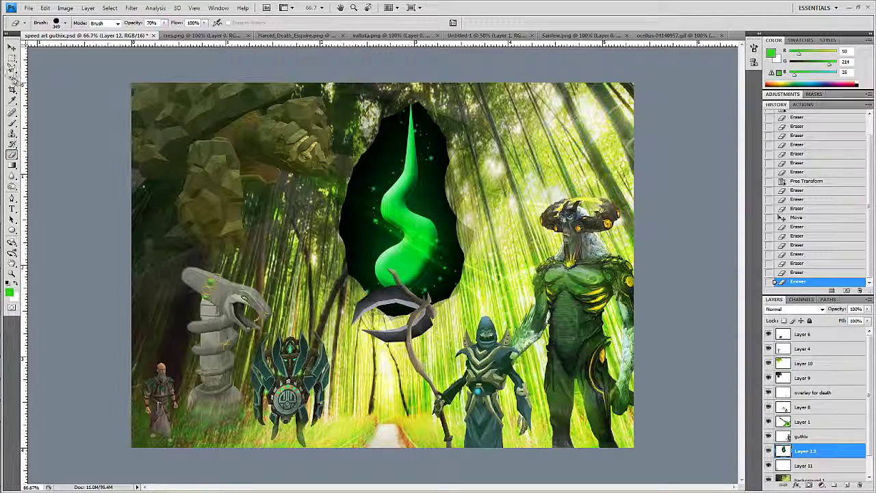
# Select the spiral using the Magic Wand, inverse selection and Polygonal Lasso outlines.
pyautogui.click(12, 79)
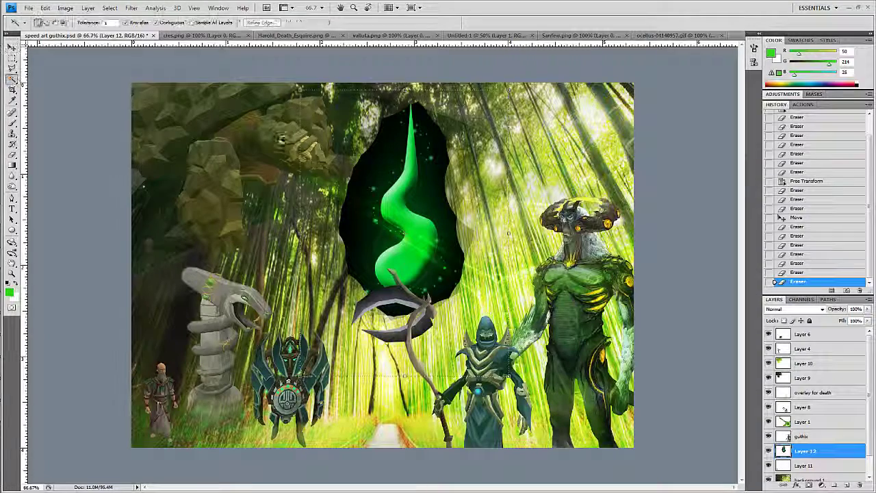
pyautogui.click(205, 205)
pyautogui.hotkey('ctrl', 'shift', 'i')
pyautogui.press('l')
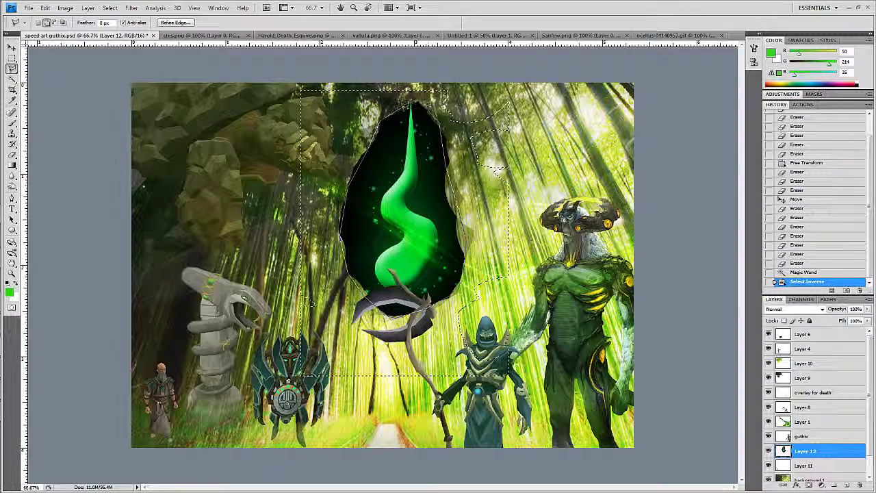
pyautogui.click(302, 376)
pyautogui.doubleClick(301, 89)
pyautogui.hotkey('ctrl', 'shift', 'i')
pyautogui.hotkey('ctrl', 'shift', 'i')
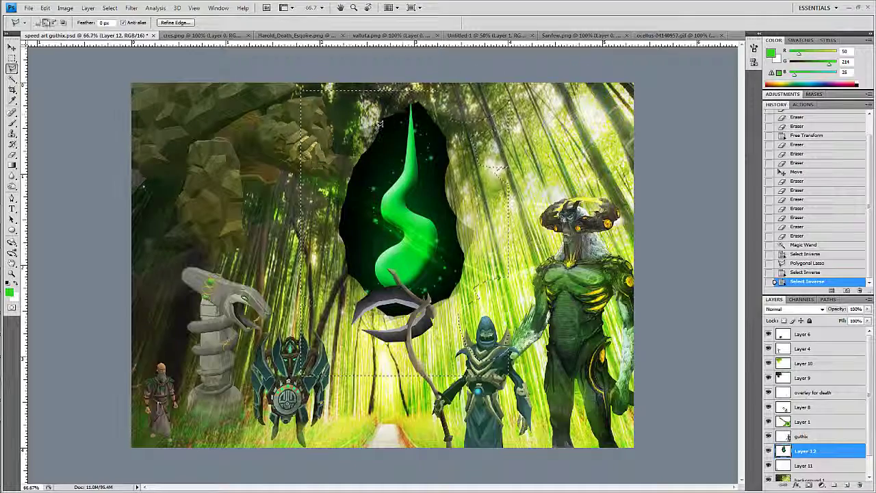
pyautogui.doubleClick(411, 103)
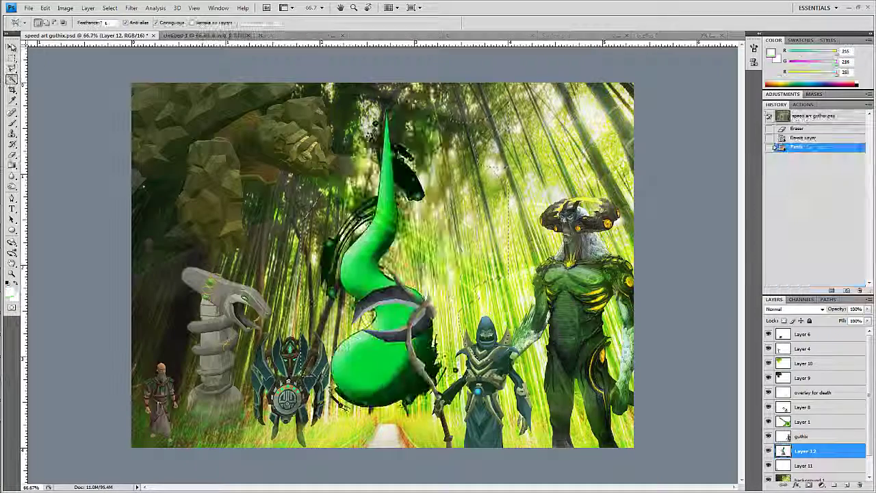
# Move the serpent to the upper middle, bring its layer to the top, and clean its dark edges.
pyautogui.moveTo(447, 328); pyautogui.dragTo(387, 175)
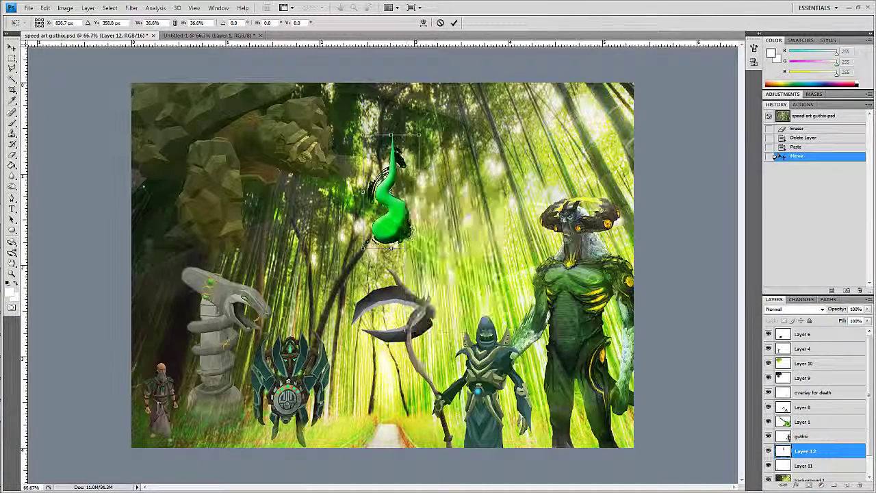
pyautogui.press('Return')
pyautogui.hotkey('ctrl', 'shift', ']')
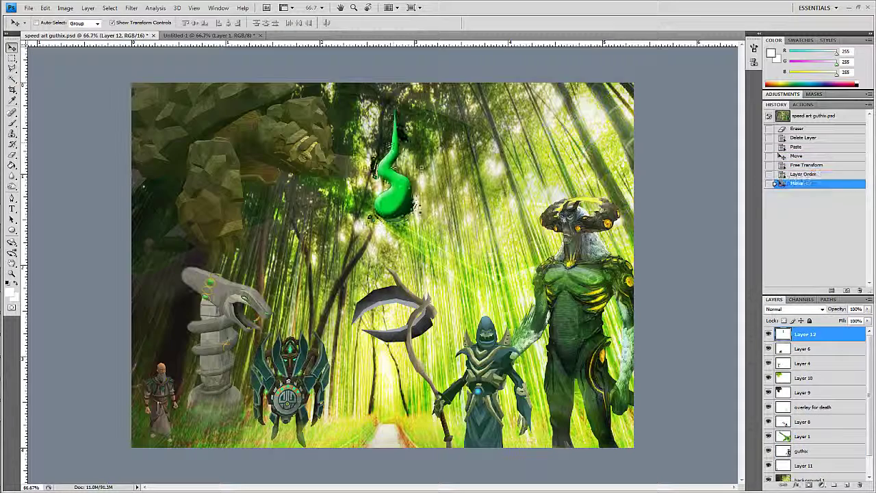
pyautogui.press('e')
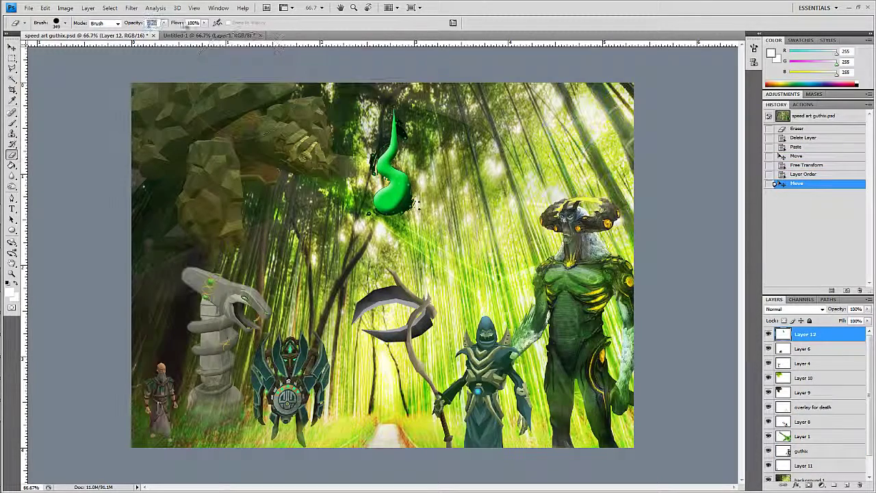
pyautogui.click(64, 23)
pyautogui.moveTo(373, 206); pyautogui.dragTo(414, 202)
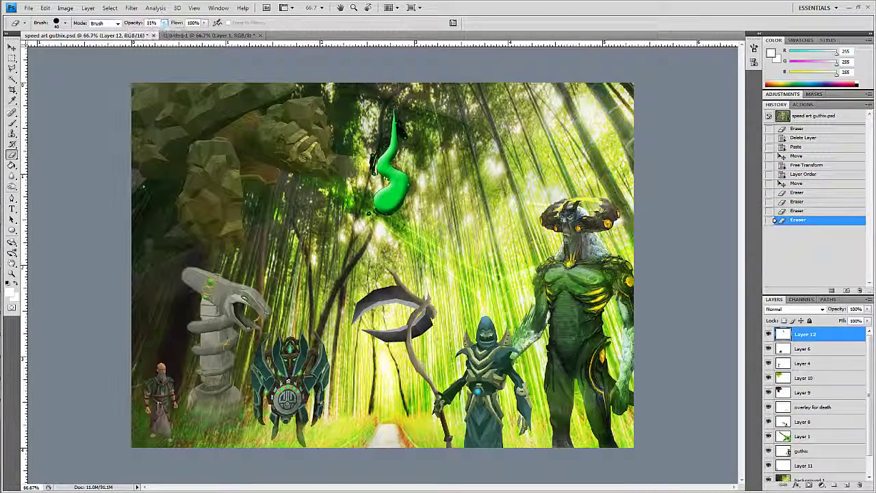
pyautogui.moveTo(373, 172)
pyautogui.mouseDown()
pyautogui.moveTo(401, 226)
pyautogui.moveTo(369, 213)
pyautogui.mouseUp()
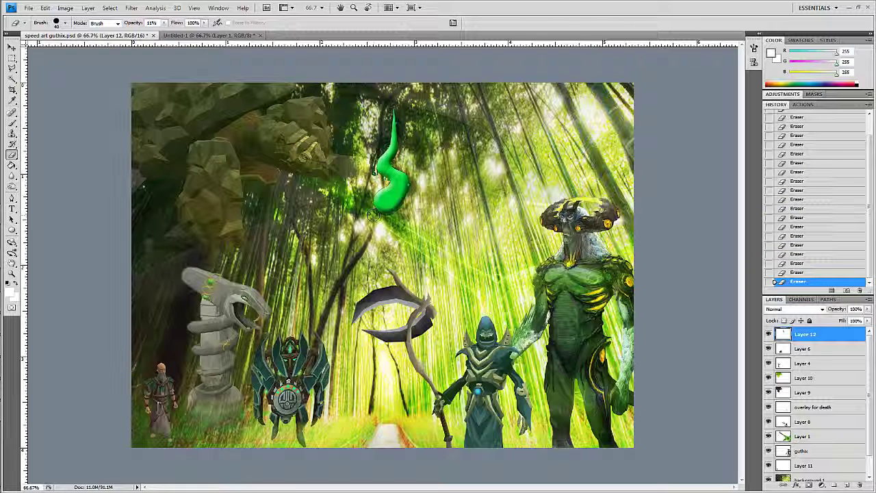
# Select the empty area around the serpent and try a Darken-mode gradient.
pyautogui.press('w')
pyautogui.click(324, 144)
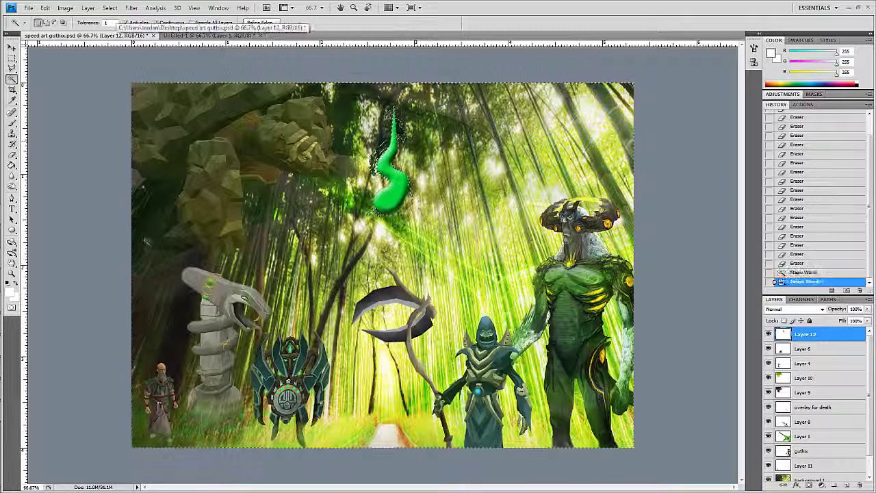
pyautogui.click(12, 165)
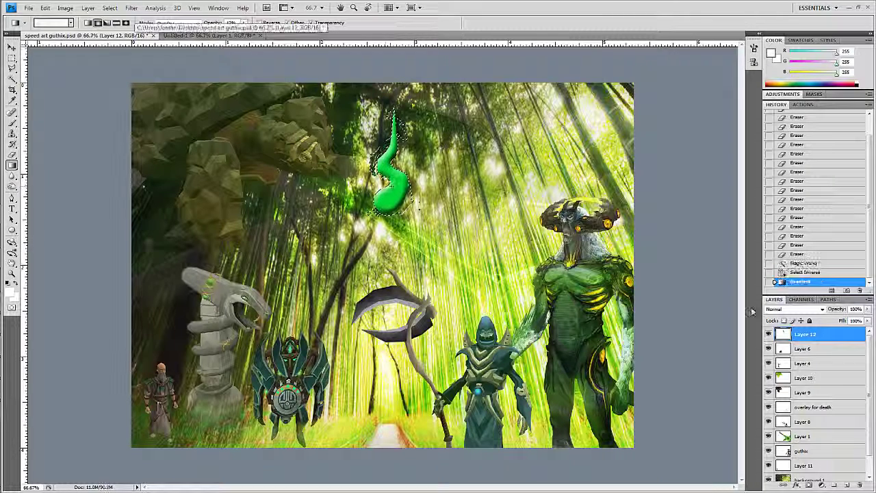
pyautogui.hotkey('ctrl', 'z')
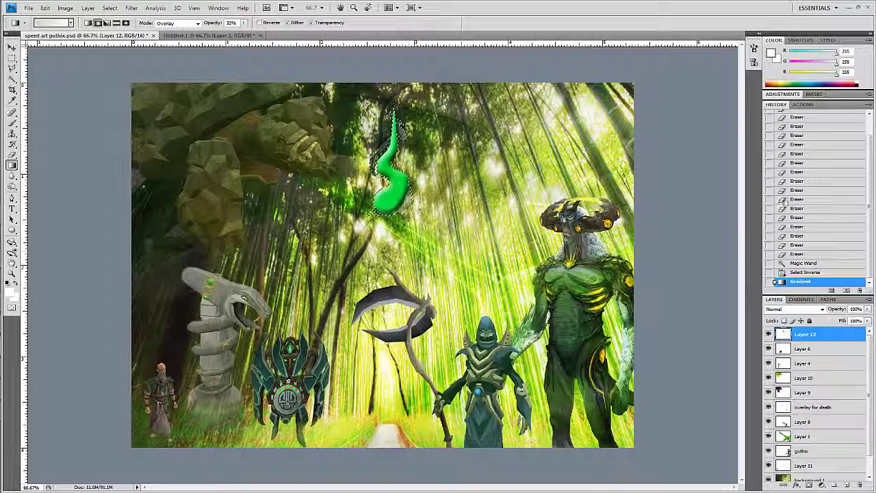
pyautogui.click(193, 23)
pyautogui.click(174, 62)
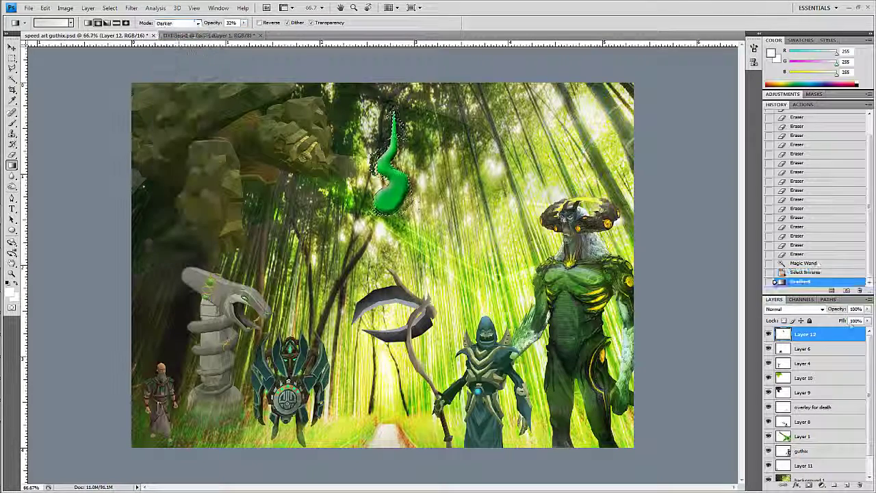
# Redo the serpent's gradient shading with Behind, then Soft Light blending.
pyautogui.hotkey('ctrl', 'z')
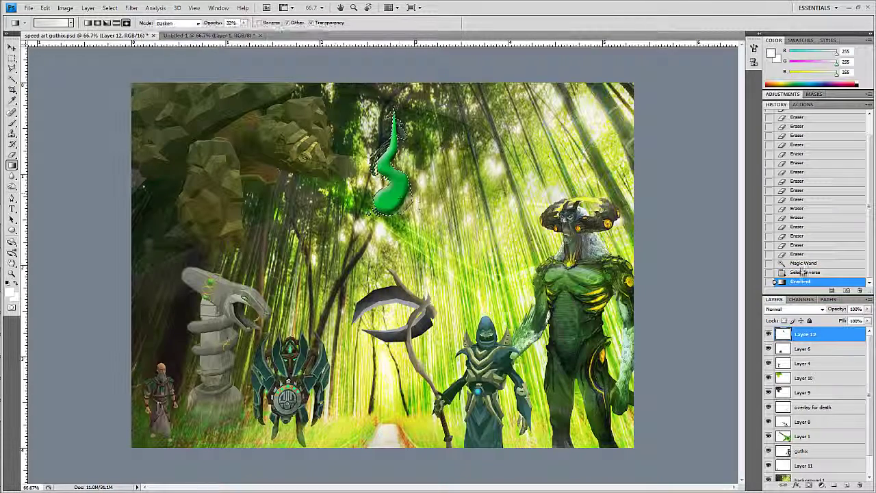
pyautogui.hotkey('ctrl', 'z')
pyautogui.click(194, 23)
pyautogui.click(175, 43)
pyautogui.hotkey('ctrl', 'z')
pyautogui.click(194, 22)
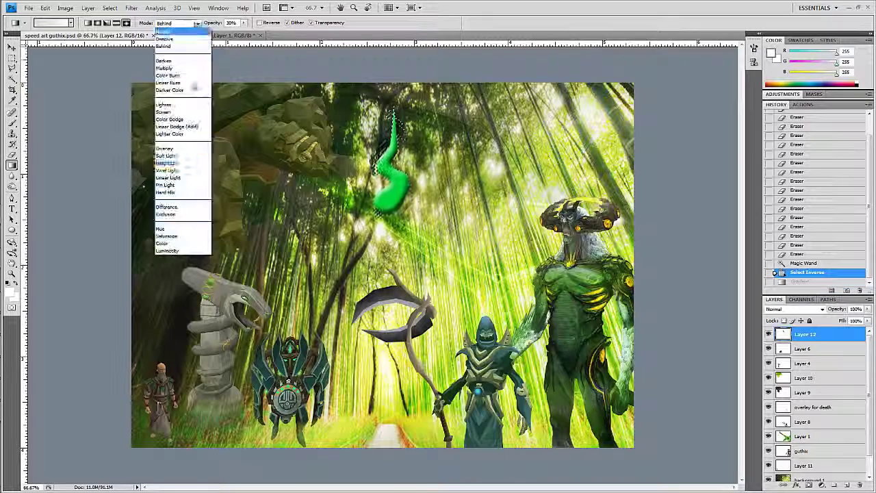
pyautogui.click(175, 148)
# Deselect and set the green serpent layer's fill to 82%.
pyautogui.hotkey('ctrl', 'd')
pyautogui.press('v')
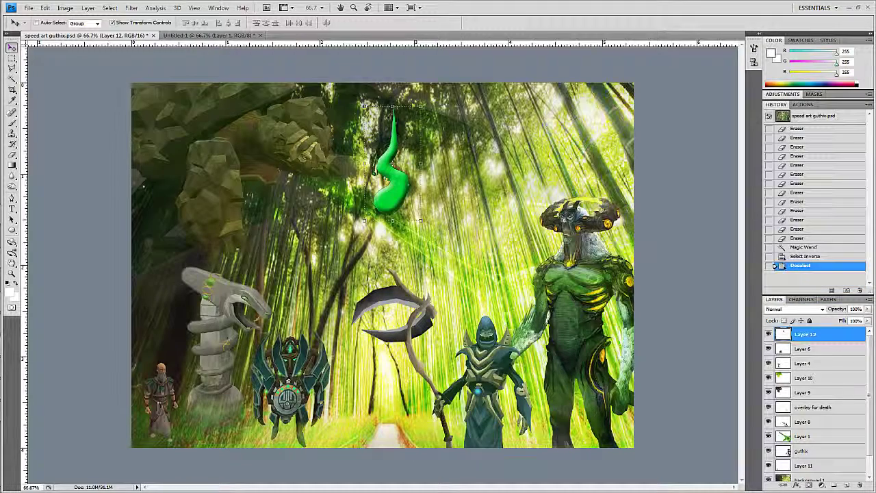
pyautogui.hotkey('shift', '8')
pyautogui.hotkey('shift', '2')
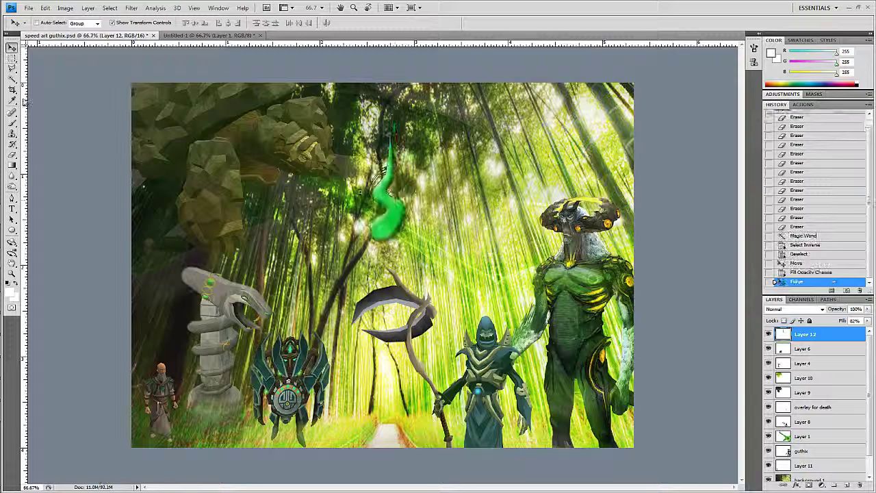
# Dodge highlights onto the green serpent shape and zoom in on it.
pyautogui.rightClick(11, 187)
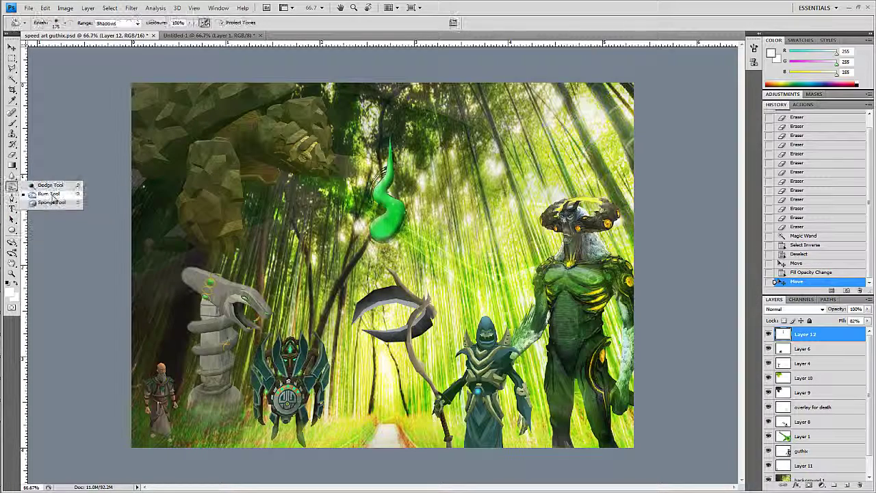
pyautogui.click(42, 182)
pyautogui.moveTo(342, 191)
pyautogui.mouseDown()
pyautogui.moveTo(354, 180)
pyautogui.moveTo(356, 202)
pyautogui.mouseUp()
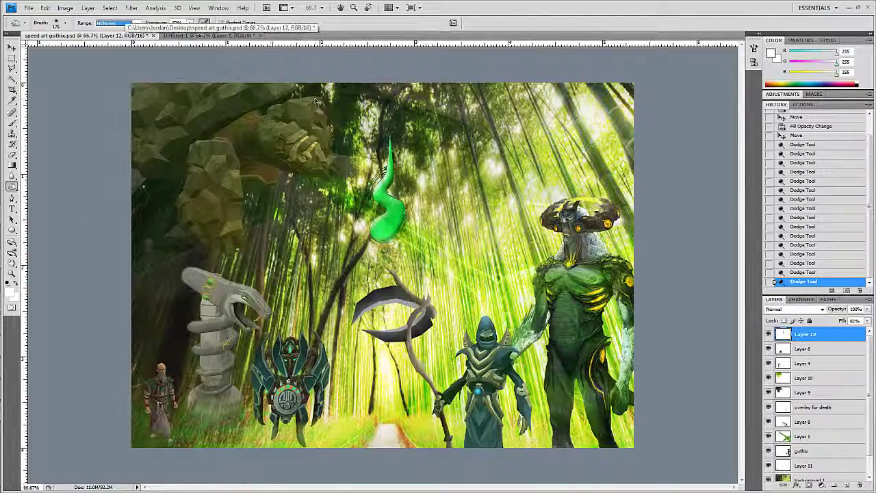
pyautogui.hotkey('ctrl', '+')
pyautogui.hotkey('ctrl', '+')
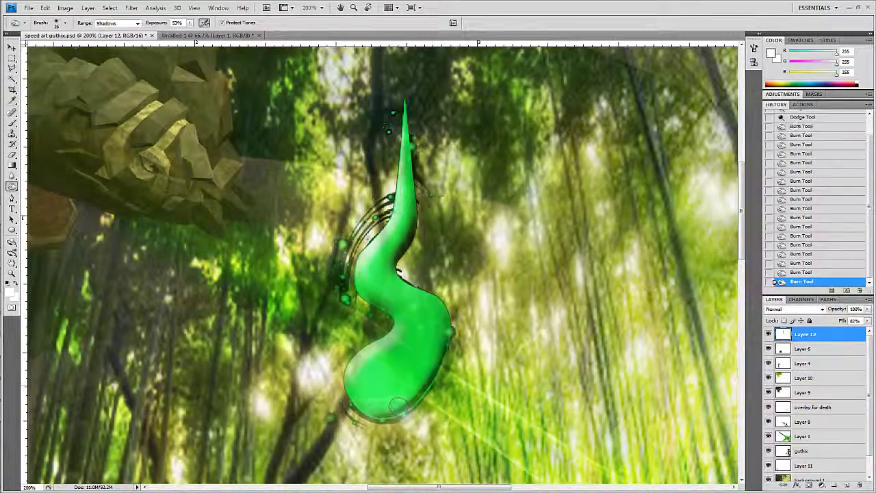
# Erase the dark fringe around the serpent's outline.
pyautogui.press('e')
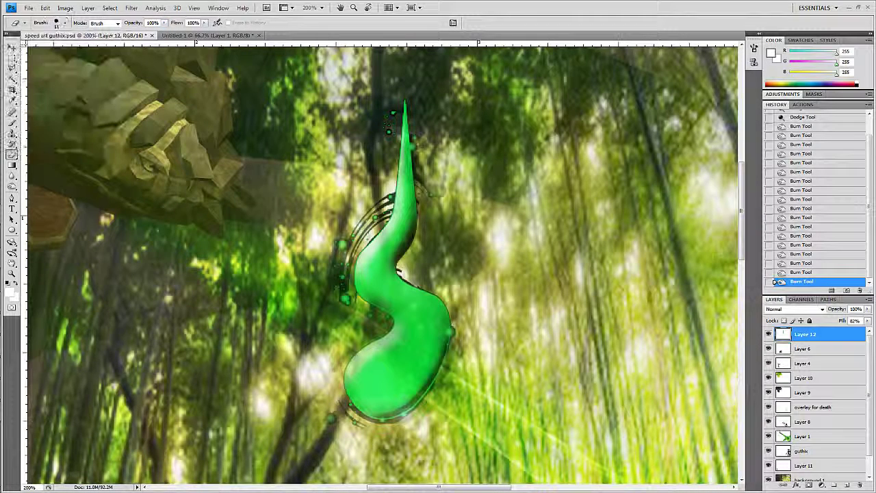
pyautogui.moveTo(376, 207); pyautogui.dragTo(360, 238)
pyautogui.hotkey('ctrl', 'z')
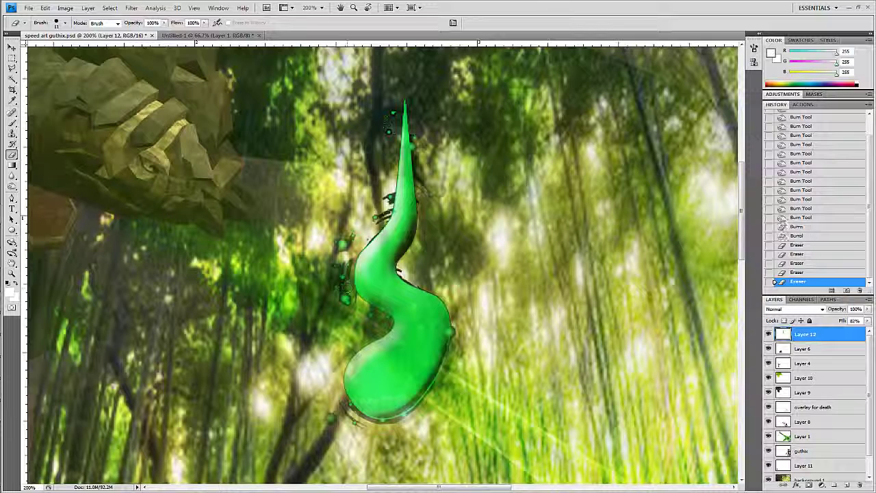
pyautogui.scroll(-1, 383, 264)
pyautogui.moveTo(351, 397); pyautogui.dragTo(359, 401)
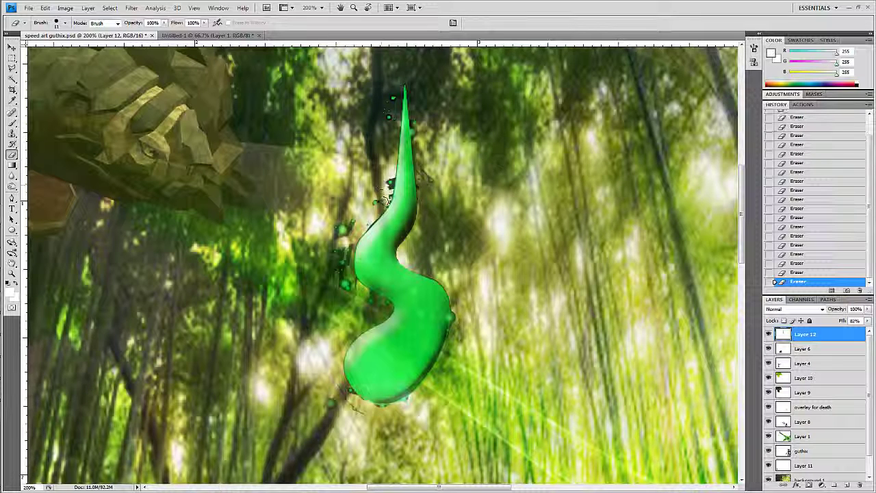
pyautogui.click(11, 175)
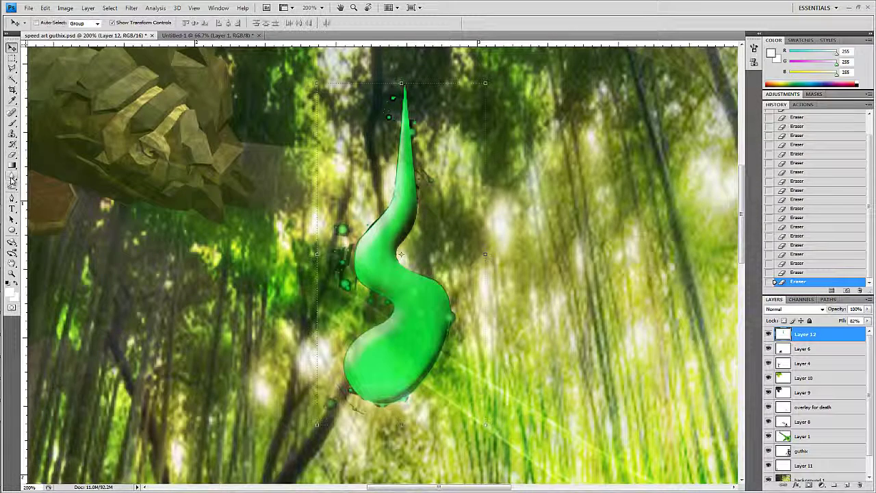
# Blur the green shape's edges and set the Blur tool to Darken mode.
pyautogui.moveTo(306, 238); pyautogui.dragTo(346, 220)
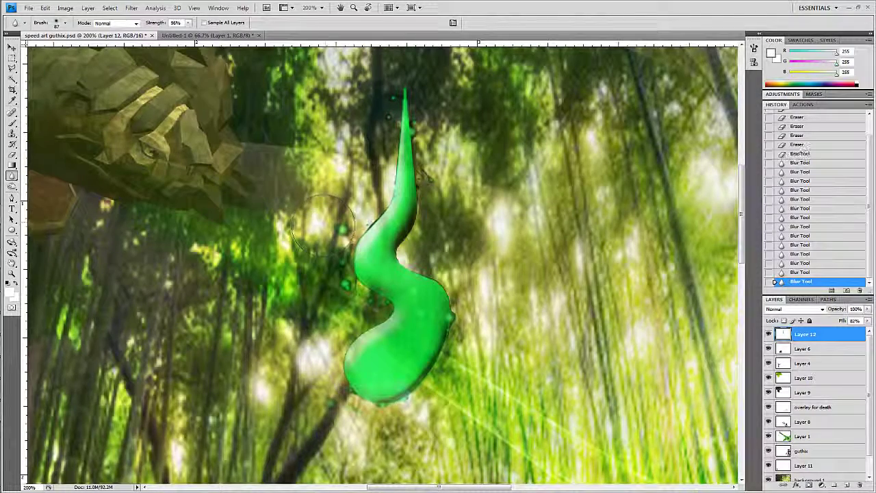
pyautogui.press('v')
pyautogui.hscroll(-5, 535, 485)
pyautogui.click(12, 175)
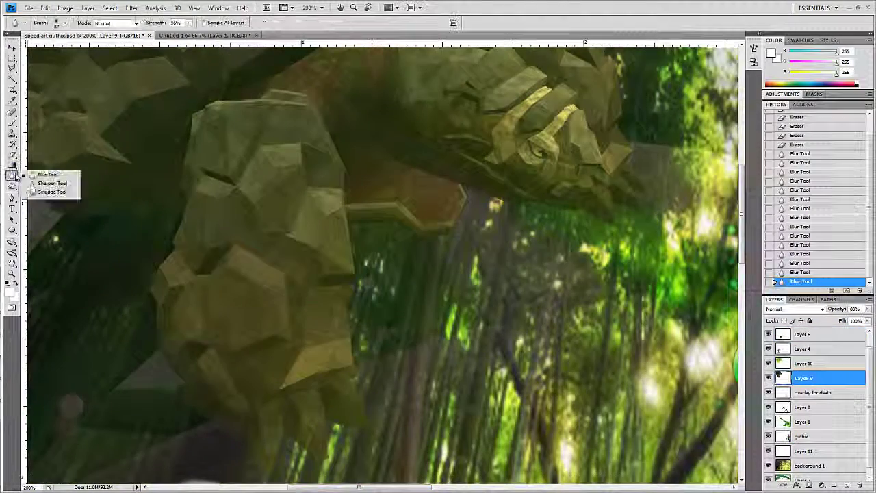
pyautogui.click(41, 171)
pyautogui.click(135, 25)
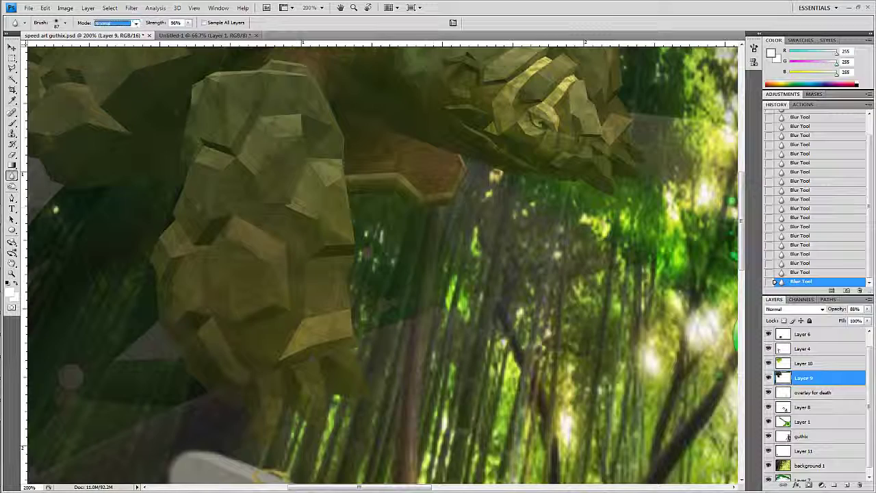
pyautogui.hotkey('ctrl', '-')
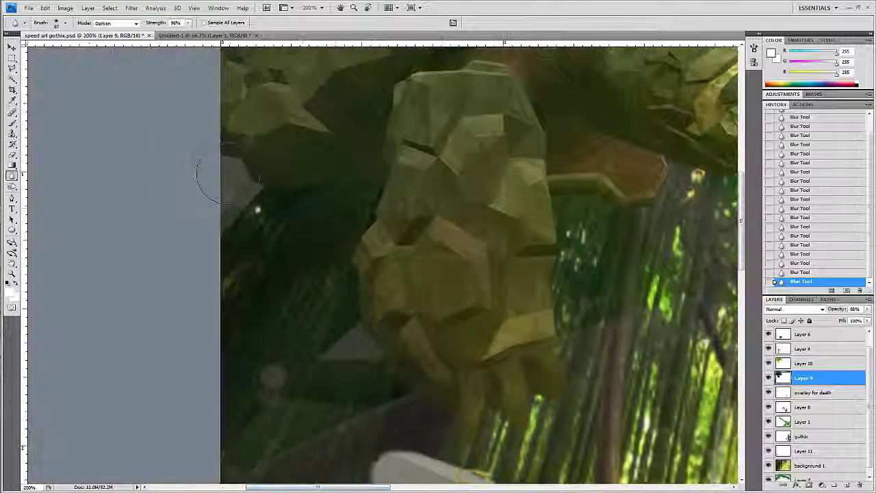
pyautogui.hotkey('ctrl', '-')
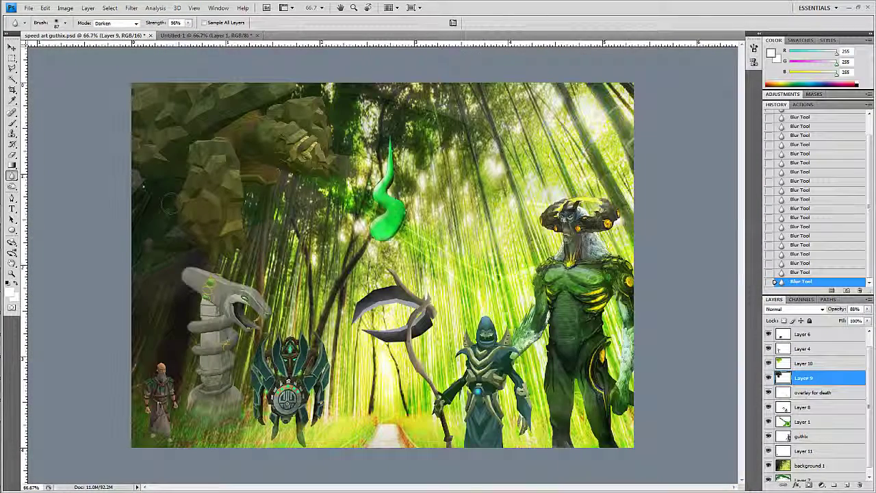
# Make Layer 4 active and blur the base of the stone serpent statue.
pyautogui.click(804, 437)
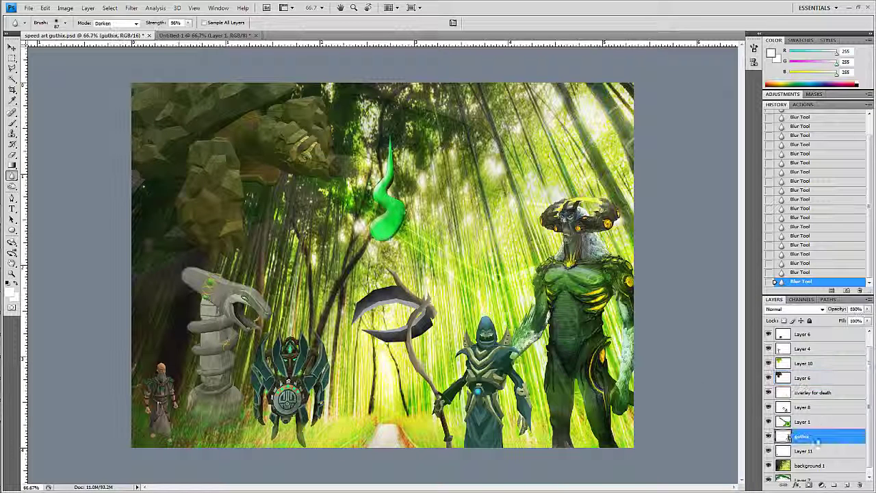
pyautogui.click(805, 407)
pyautogui.hotkey('alt', '[')
pyautogui.hotkey('alt', '[')
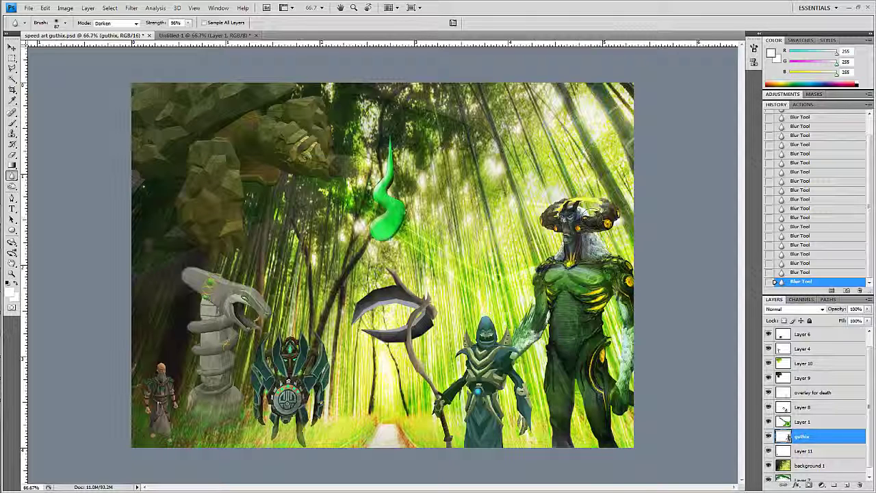
pyautogui.click(815, 409)
pyautogui.hotkey('alt', ']')
pyautogui.hotkey('alt', ']')
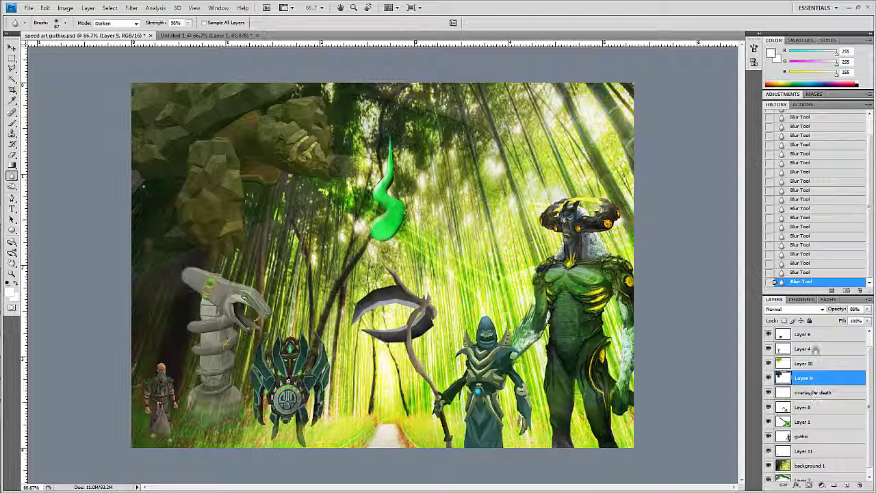
pyautogui.hotkey('alt', ']')
pyautogui.hotkey('alt', ']')
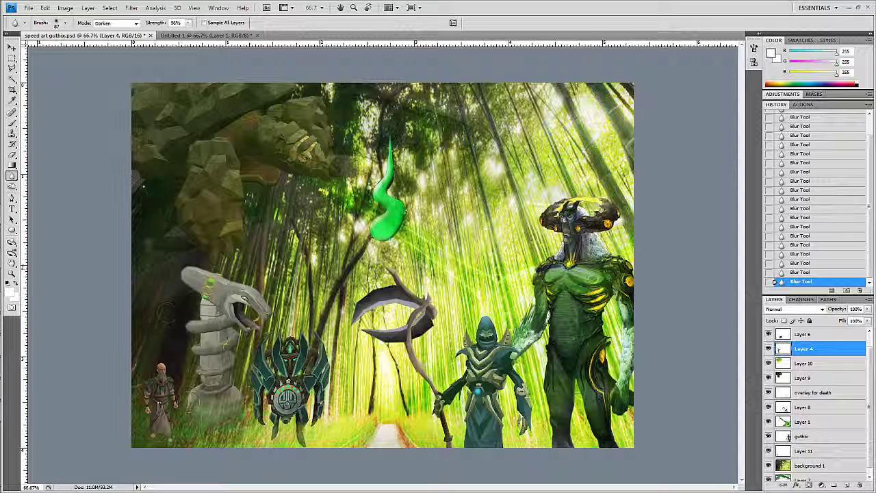
pyautogui.moveTo(193, 412); pyautogui.dragTo(202, 360)
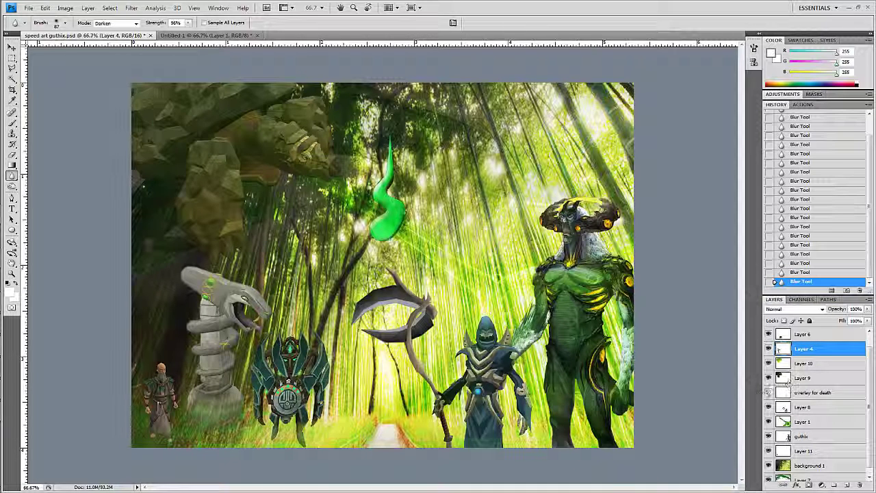
# Zoom in, select the druid's Layer 11, and undo the last blur strokes.
pyautogui.scroll(-1, 815, 404)
pyautogui.hotkey('ctrl', '+')
pyautogui.hotkey('ctrl', '+')
pyautogui.scroll(-8, 498, 348)
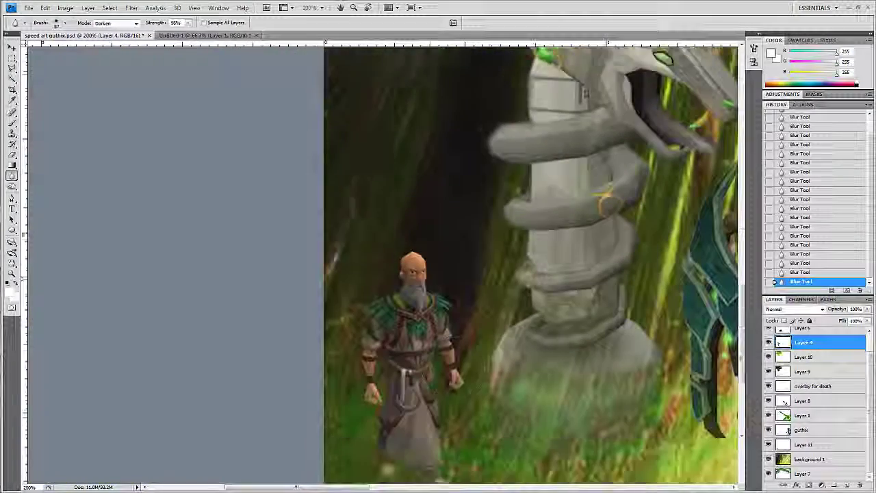
pyautogui.scroll(-1, 498, 348)
pyautogui.scroll(1, 765, 348)
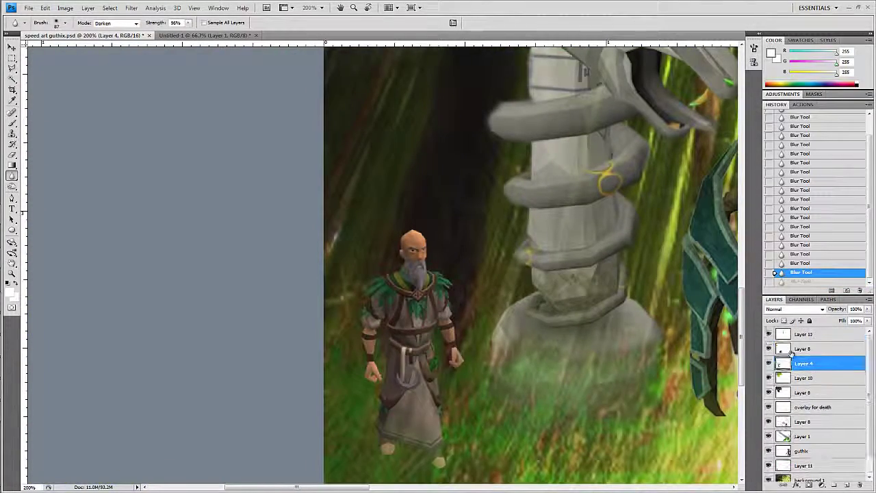
pyautogui.click(804, 465)
pyautogui.hotkey('ctrl', 'z')
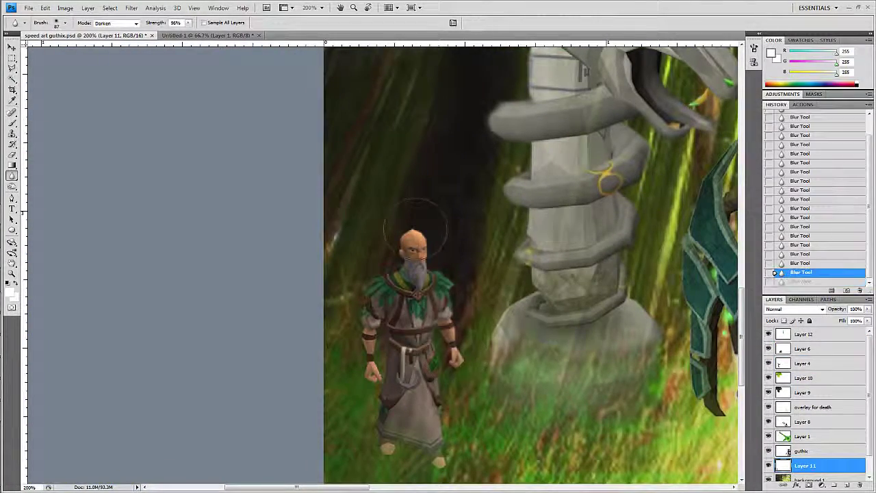
pyautogui.hotkey('ctrl', 'z')
pyautogui.hotkey('ctrl', 'z')
pyautogui.hotkey('ctrl', 'z')
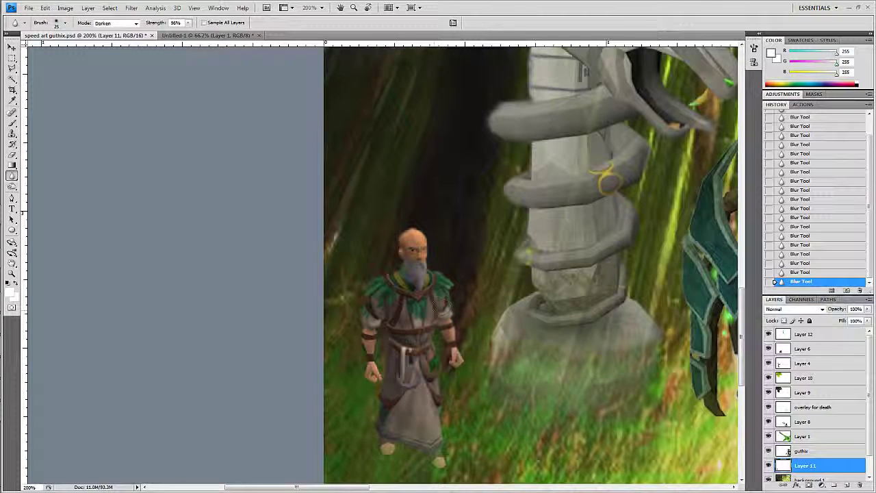
pyautogui.hotkey('ctrl', '-')
pyautogui.hotkey('ctrl', '-')
pyautogui.hotkey('ctrl', '-')
pyautogui.hotkey('ctrl', '+')
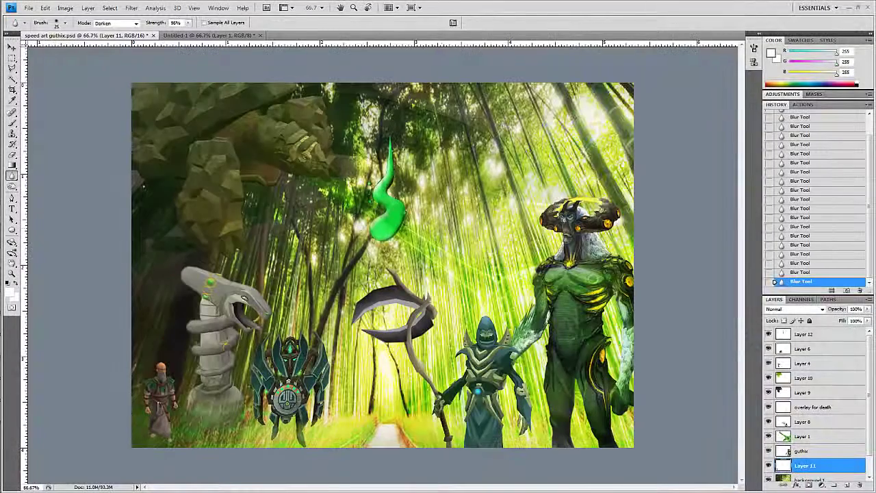
# Fade the green serpent on Layer 12 using a 70 px eraser at 10% opacity.
pyautogui.press('v')
pyautogui.click(808, 333)
pyautogui.click(11, 154)
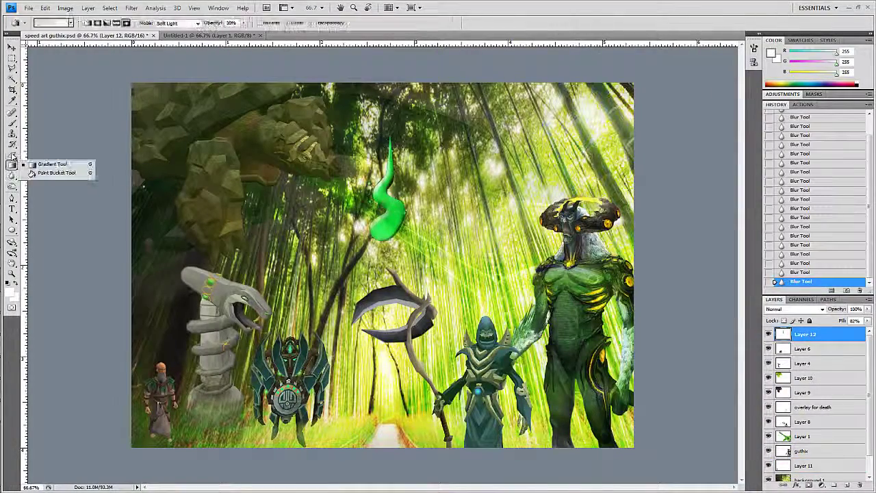
pyautogui.click(41, 157)
pyautogui.click(65, 23)
pyautogui.click(65, 22)
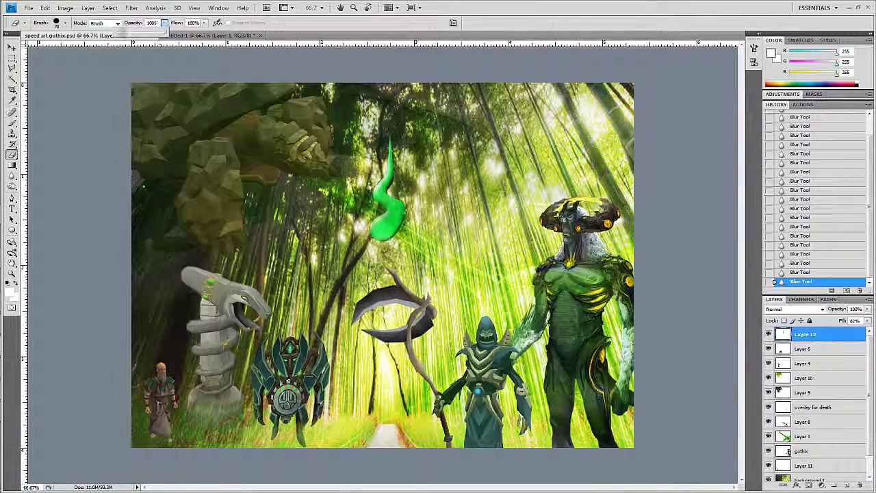
pyautogui.click(65, 22)
pyautogui.moveTo(370, 206)
pyautogui.mouseDown()
pyautogui.moveTo(411, 226)
pyautogui.moveTo(373, 233)
pyautogui.mouseUp()
# Nudge the green shape down-left and paste the GUTHIX title as a new layer.
pyautogui.press('v')
pyautogui.moveTo(390, 190); pyautogui.dragTo(387, 197)
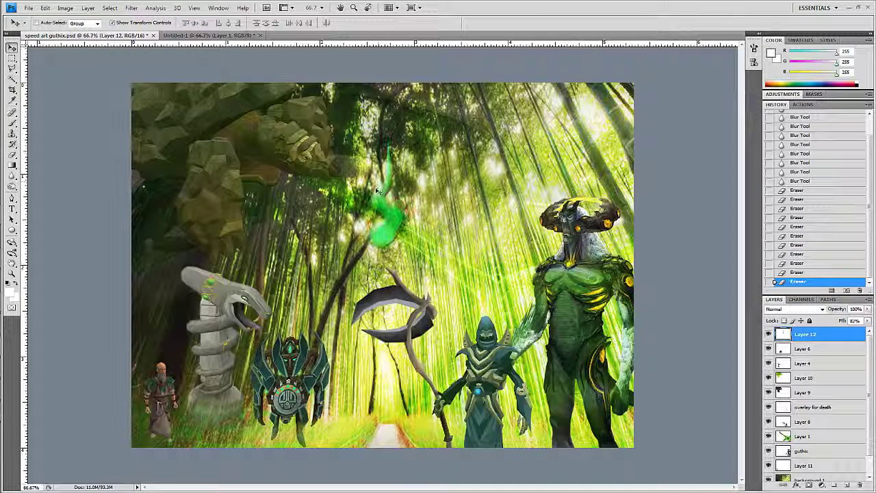
pyautogui.hotkey('ctrl', 'v')
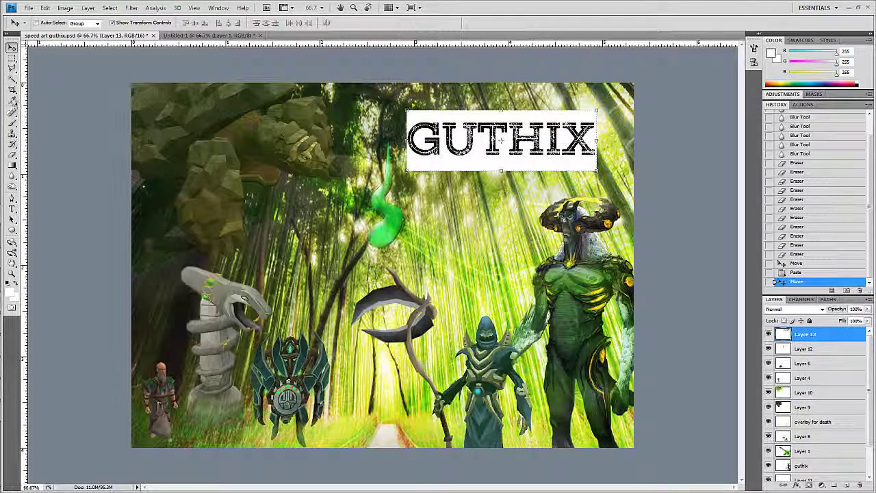
# Delete the white box around the GUTHIX title using a Magic Wand selection.
pyautogui.press('w')
pyautogui.click(471, 163)
pyautogui.click(472, 163)
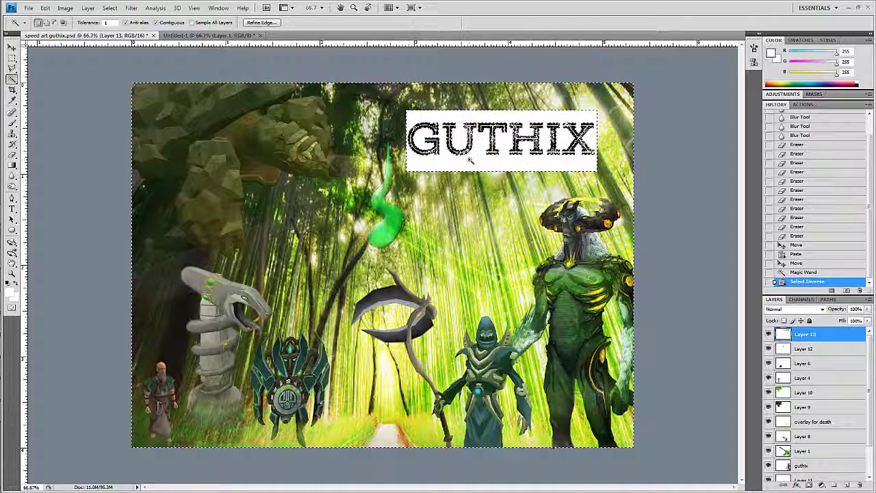
pyautogui.click(799, 273)
pyautogui.hotkey('ctrl', 'd')
pyautogui.click(472, 162)
pyautogui.hotkey('ctrl', 'shift', 'i')
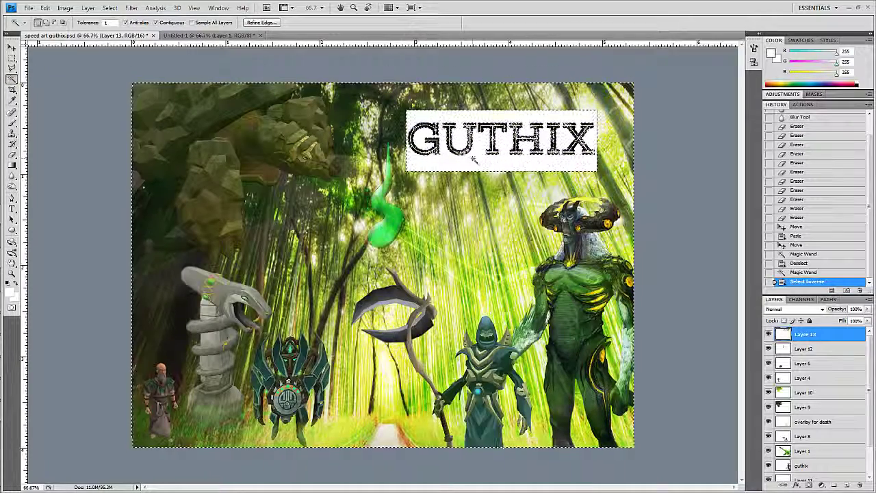
pyautogui.press('Delete')
pyautogui.hotkey('ctrl', 'alt', 'z')
pyautogui.hotkey('ctrl', 'alt', 'z')
pyautogui.hotkey('ctrl', 'd')
pyautogui.click(496, 167)
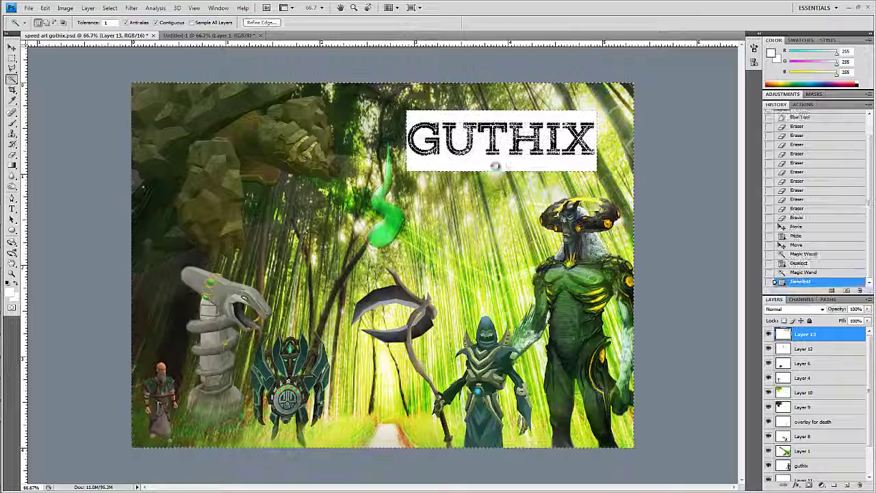
pyautogui.press('Delete')
pyautogui.hotkey('ctrl', 'd')
# Enlarge the GUTHIX title up-left and set its opacity to 97% and fill to 87%.
pyautogui.hotkey('ctrl', 't')
pyautogui.moveTo(594, 113); pyautogui.dragTo(624, 96)
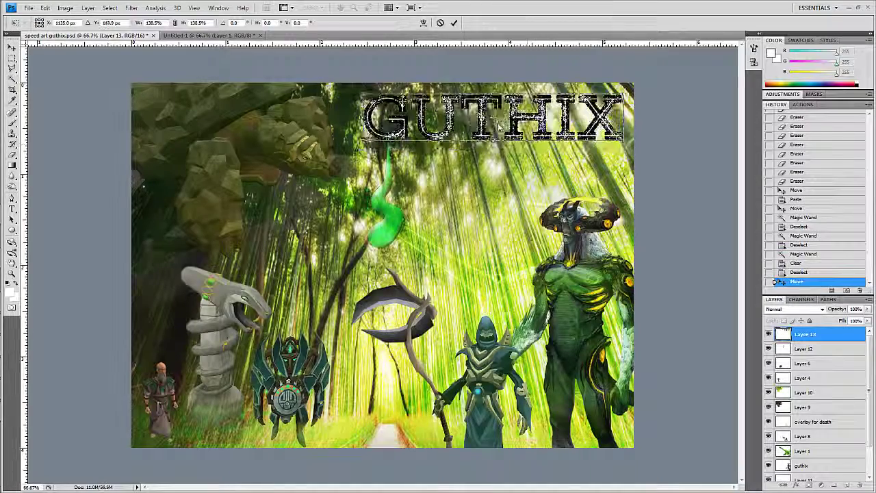
pyautogui.press('Return')
pyautogui.moveTo(843, 309); pyautogui.dragTo(839, 321)
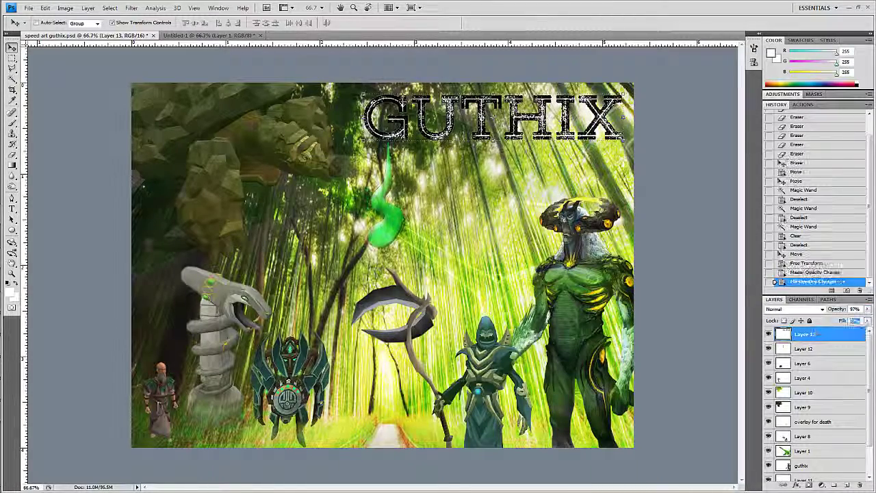
pyautogui.click(12, 165)
# Sharpen the GUTHIX letters with the Sharpen tool.
pyautogui.click(12, 175)
pyautogui.moveTo(439, 137)
pyautogui.mouseDown()
pyautogui.moveTo(493, 140)
pyautogui.moveTo(472, 144)
pyautogui.mouseUp()
pyautogui.rightClick(12, 175)
pyautogui.click(47, 193)
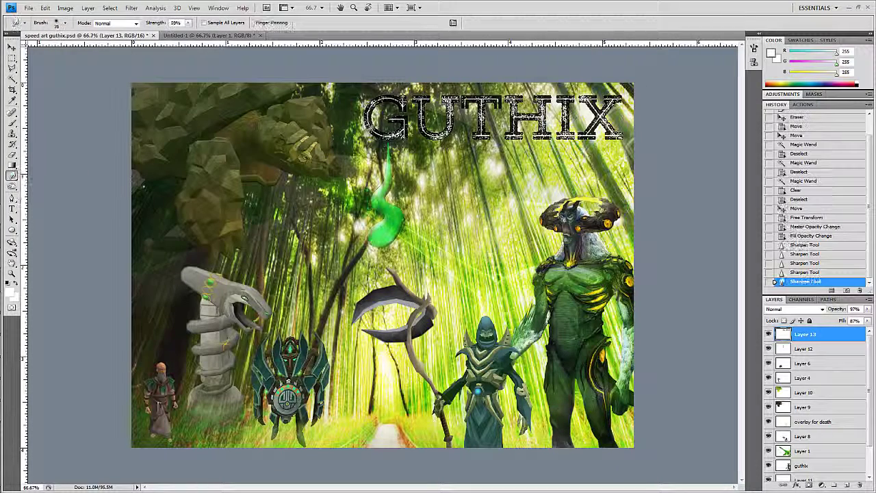
pyautogui.moveTo(380, 150); pyautogui.dragTo(367, 157)
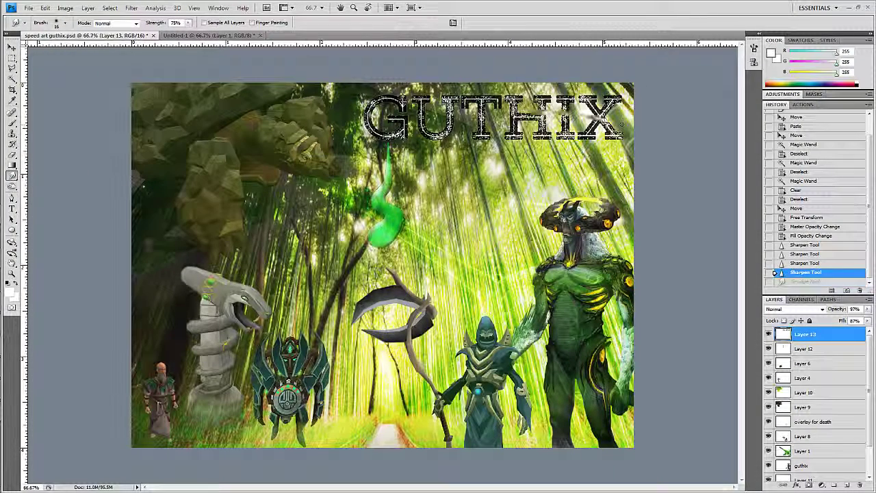
pyautogui.click(11, 144)
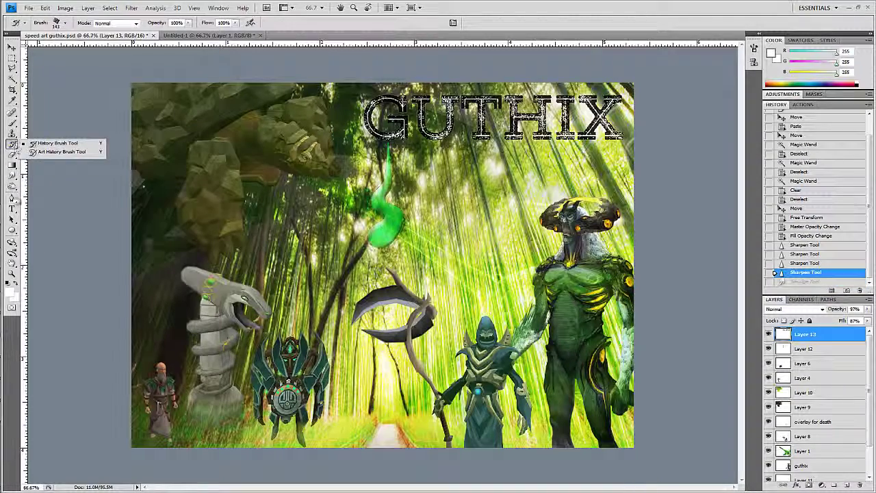
# Lighten the GUTHIX letters' midtones with the Dodge tool.
pyautogui.rightClick(11, 187)
pyautogui.click(48, 187)
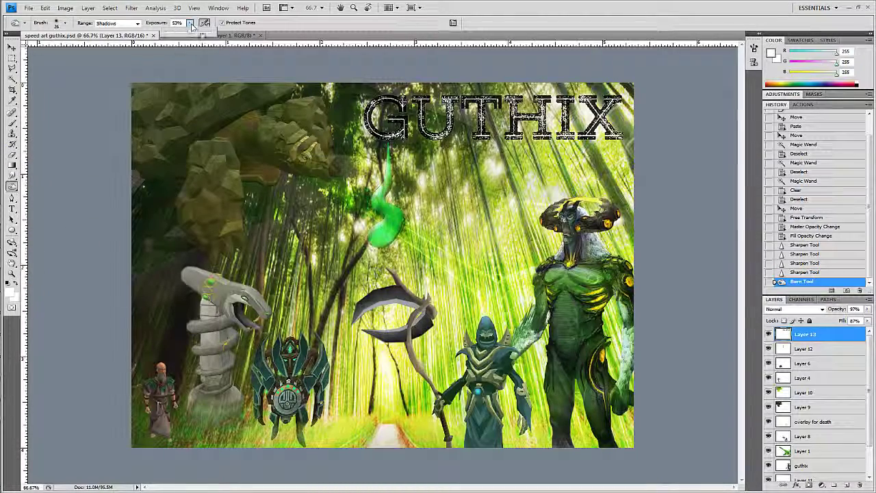
pyautogui.rightClick(12, 186)
pyautogui.click(48, 182)
pyautogui.moveTo(507, 148); pyautogui.dragTo(534, 151)
pyautogui.moveTo(513, 143)
pyautogui.mouseDown()
pyautogui.moveTo(538, 155)
pyautogui.moveTo(530, 158)
pyautogui.mouseUp()
pyautogui.moveTo(520, 150); pyautogui.dragTo(527, 147)
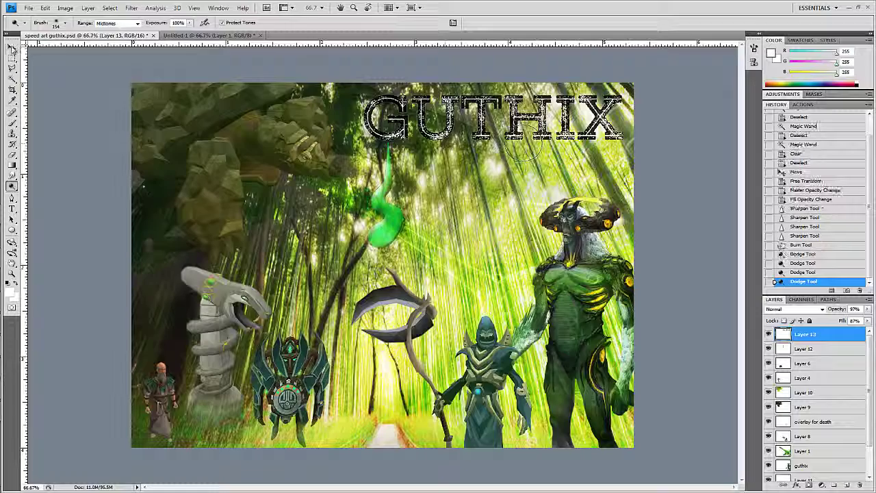
# Try blend modes on the title layer, including Overlay, then revert to the previous blend.
pyautogui.click(12, 47)
pyautogui.click(794, 309)
pyautogui.press('Down')
pyautogui.press('Down')
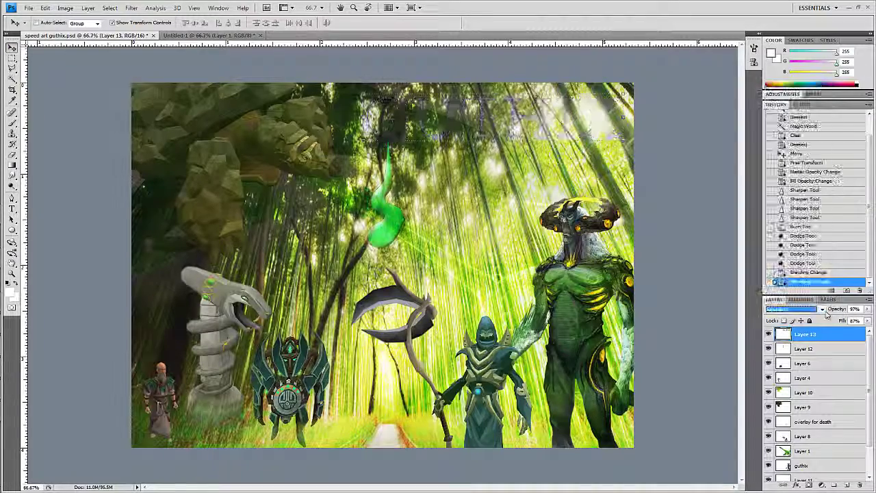
pyautogui.press('Down')
pyautogui.press('Down')
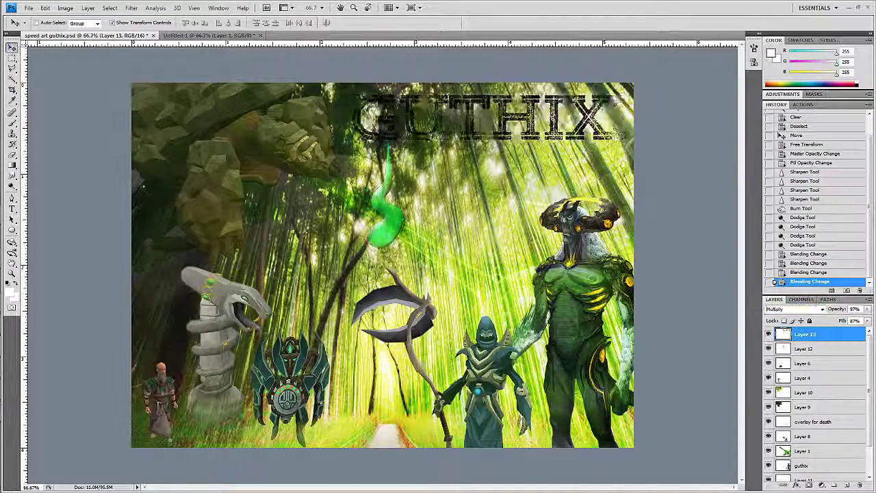
pyautogui.click(794, 308)
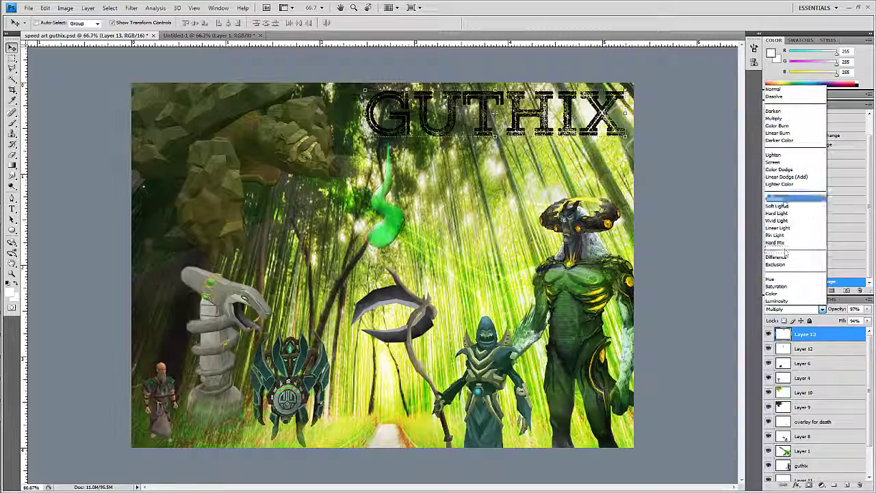
pyautogui.click(780, 198)
pyautogui.click(809, 254)
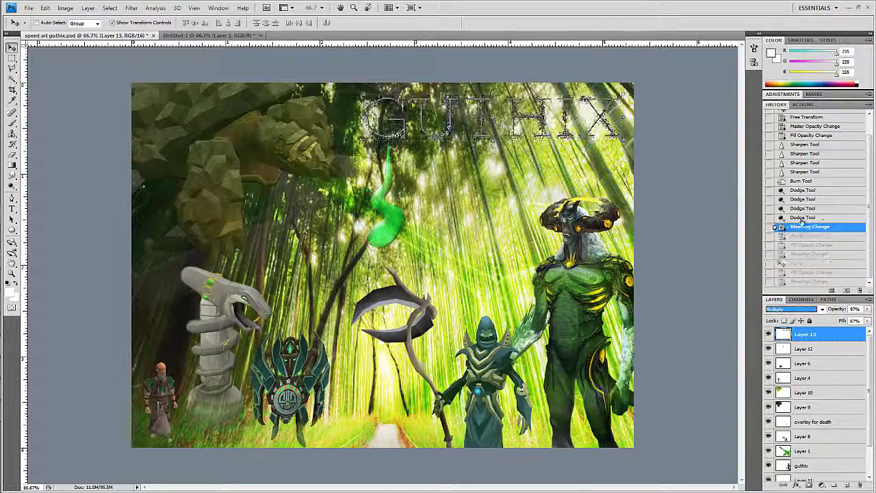
# Paste a merged copy of the title as Layer 14, lower its opacity and nudge it left.
pyautogui.click(44, 7)
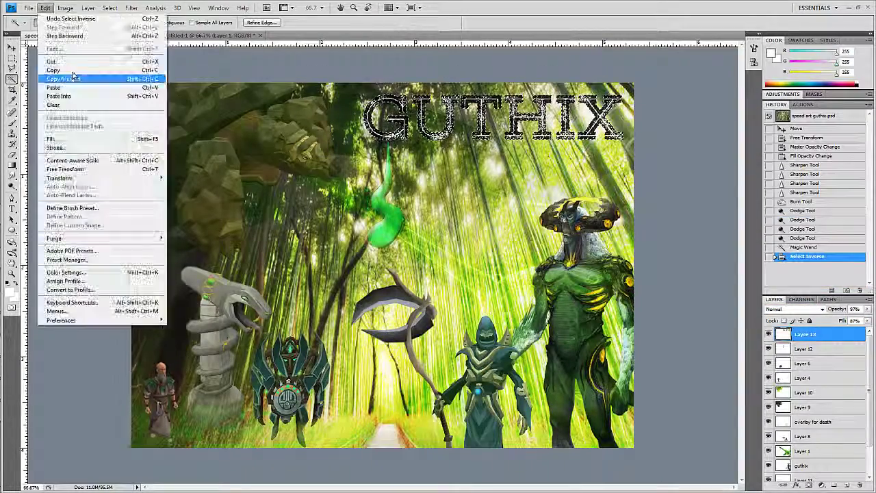
pyautogui.click(72, 78)
pyautogui.hotkey('ctrl', 'v')
pyautogui.press('v')
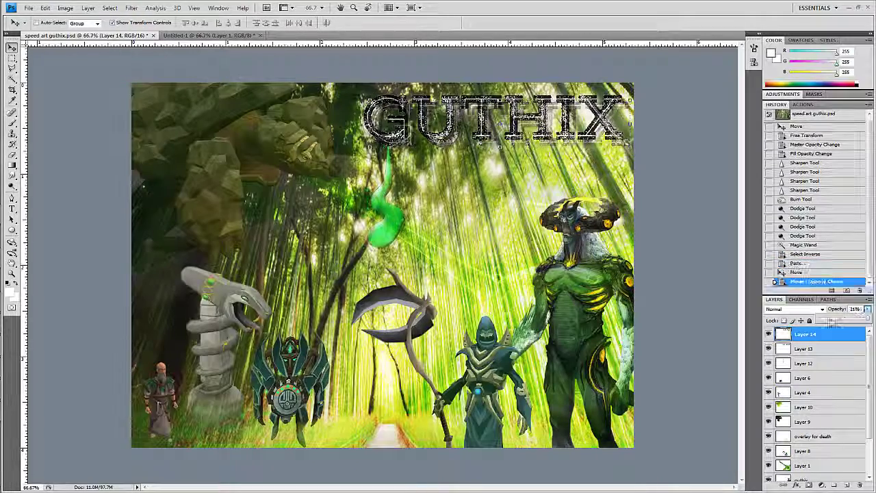
pyautogui.moveTo(868, 321); pyautogui.dragTo(856, 321)
pyautogui.press('Left')
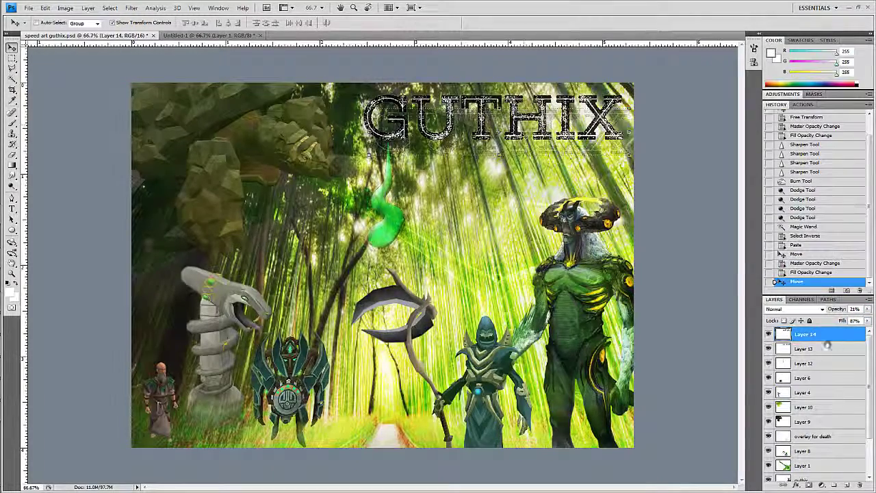
pyautogui.press('Left')
pyautogui.press('Left')
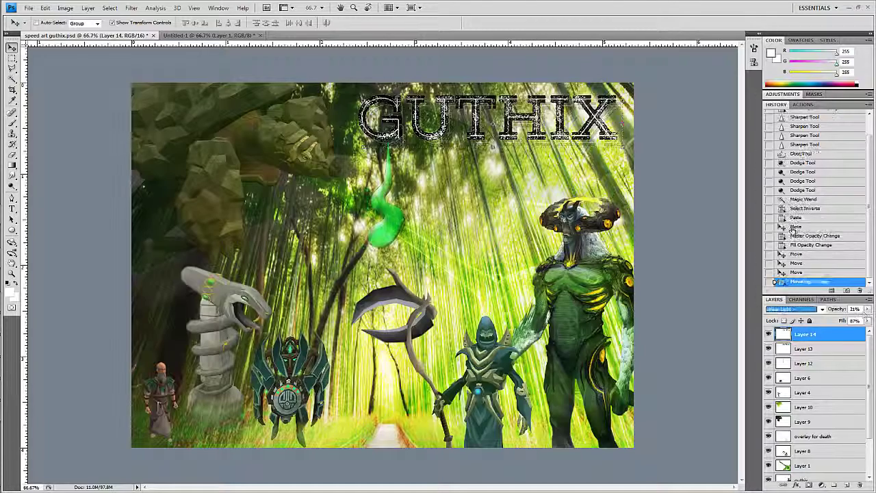
# Set the copy's blend mode to Color and Layer 13's blend mode to Vivid Light.
pyautogui.click(822, 309)
pyautogui.press('Down')
pyautogui.press('Down')
pyautogui.press('Down')
pyautogui.press('Return')
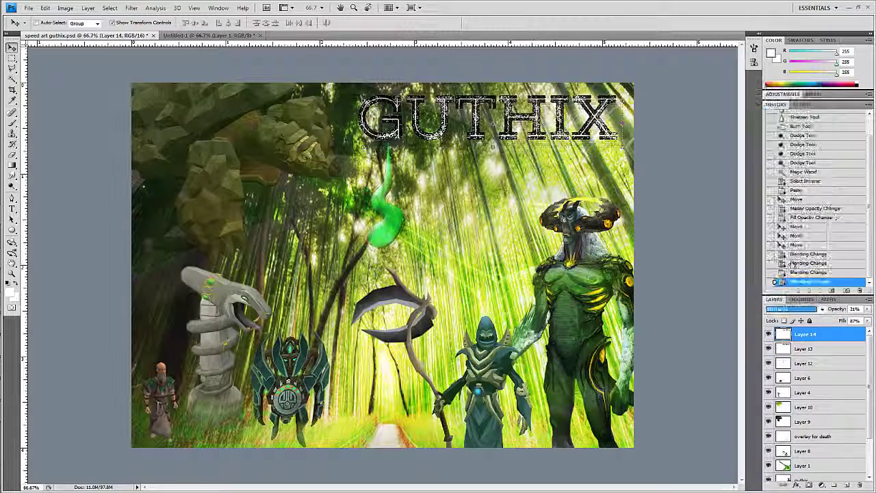
pyautogui.click(823, 309)
pyautogui.click(800, 299)
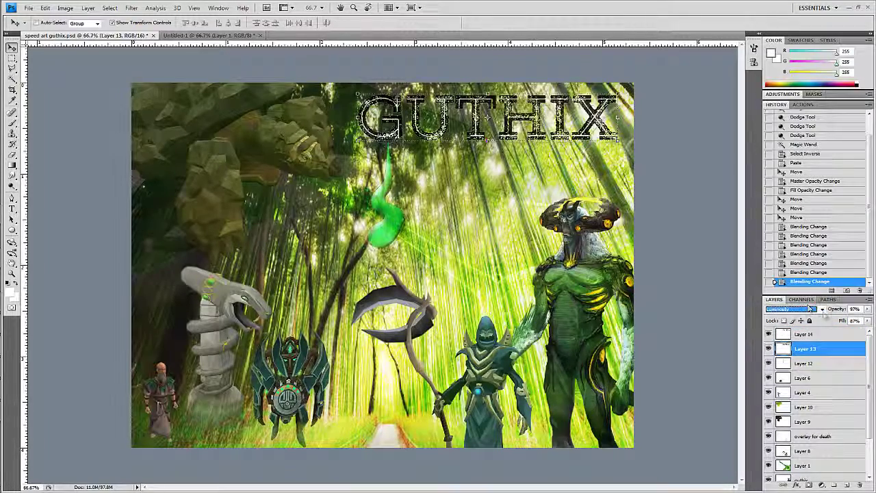
pyautogui.click(823, 309)
pyautogui.click(795, 227)
# Set Layer 14 to Exclusion at 51% opacity and nudge it up slightly.
pyautogui.click(823, 309)
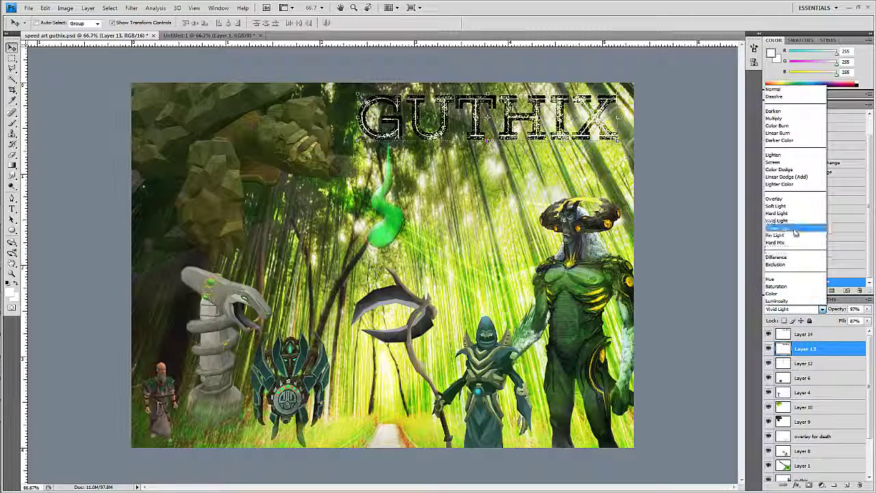
pyautogui.click(782, 264)
pyautogui.click(805, 334)
pyautogui.moveTo(849, 318); pyautogui.dragTo(838, 308)
pyautogui.click(823, 309)
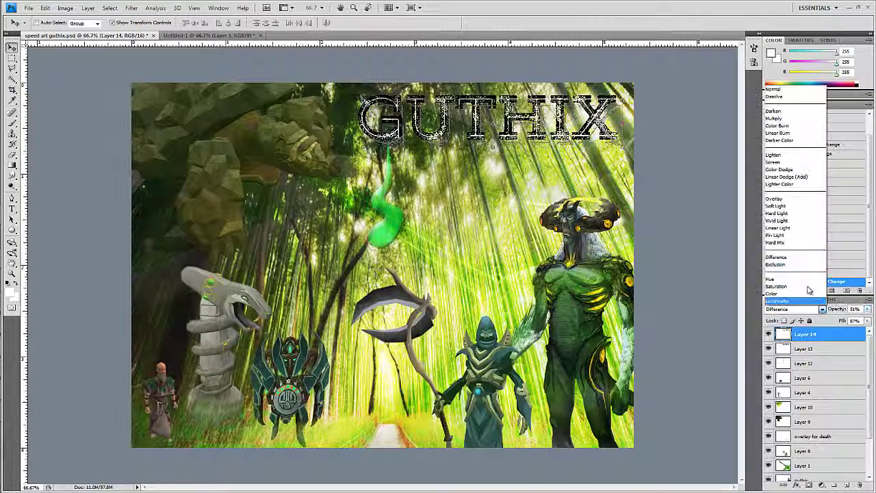
pyautogui.click(782, 274)
pyautogui.press('Up')
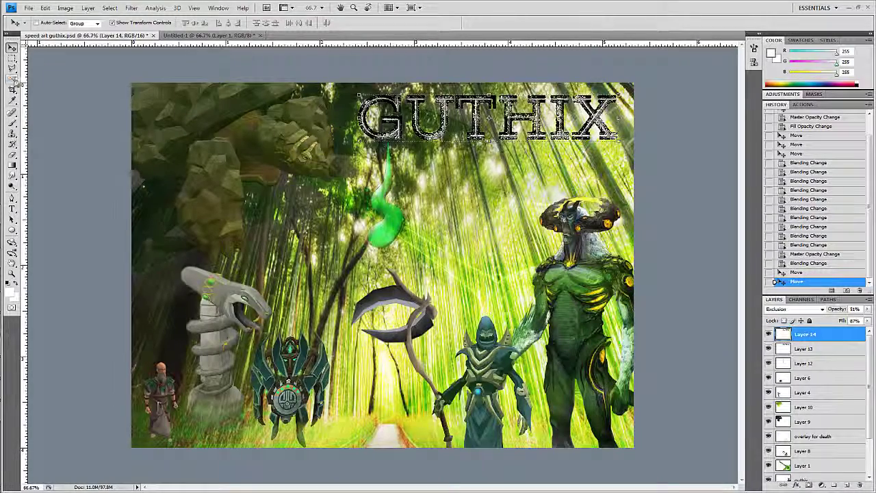
# Select the GUTHIX letters by inverting a Magic Wand selection and fill them green with the Paint Bucket.
pyautogui.press('w')
pyautogui.click(410, 411)
pyautogui.hotkey('ctrl', 'shift', 'i')
pyautogui.click(10, 293)
pyautogui.press('Return')
pyautogui.press('g')
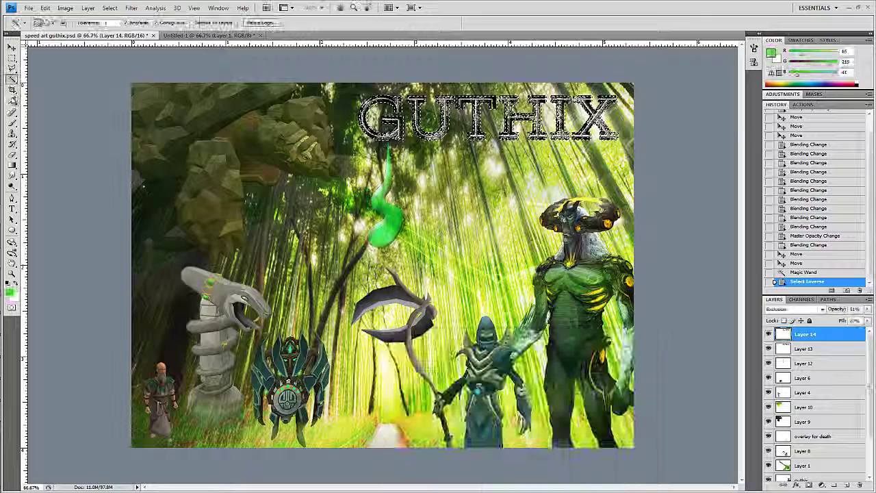
pyautogui.click(137, 137)
pyautogui.click(68, 137)
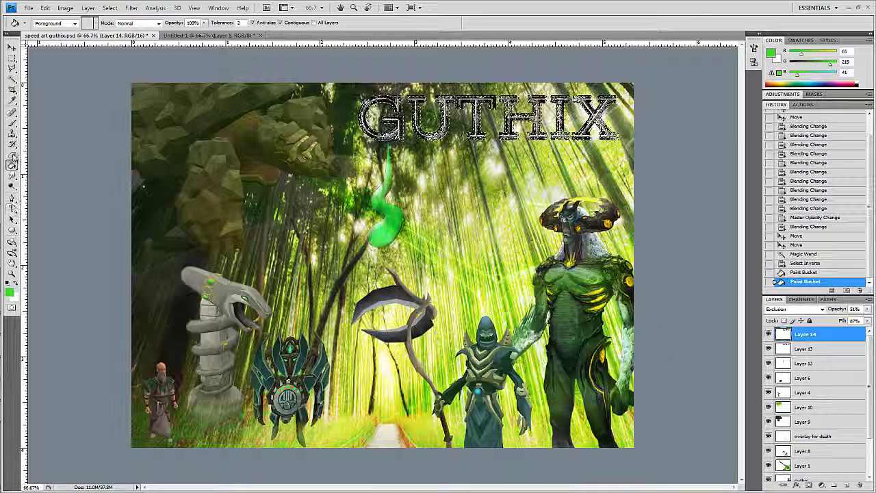
# Paint green brush strokes over the title letters at 55% opacity.
pyautogui.click(12, 122)
pyautogui.click(58, 22)
pyautogui.press('Escape')
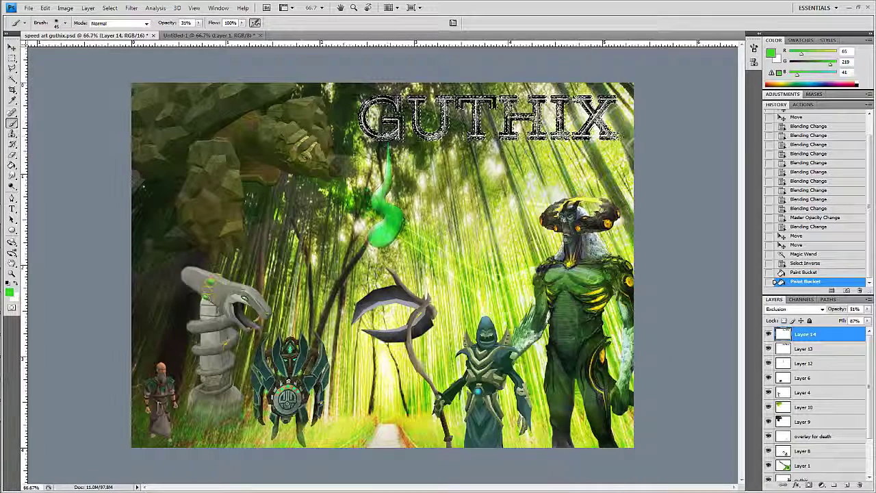
pyautogui.click(384, 267)
pyautogui.click(383, 267)
pyautogui.press('5')
pyautogui.press('5')
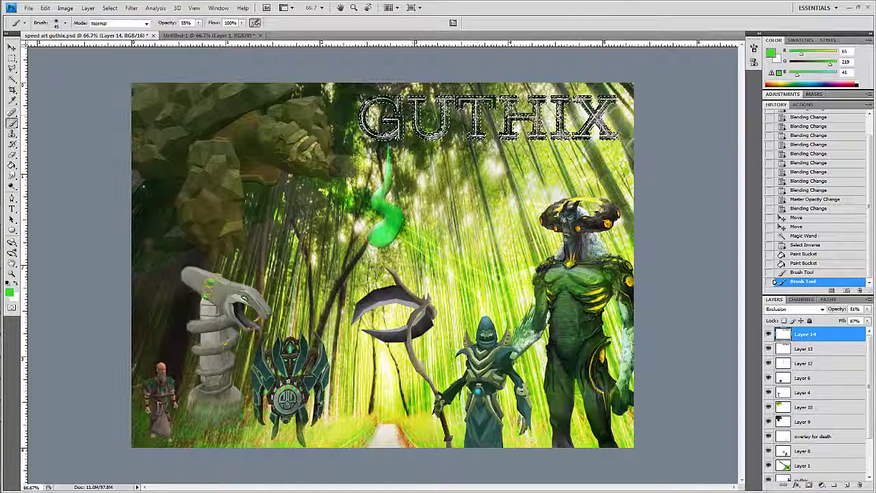
pyautogui.click(513, 120)
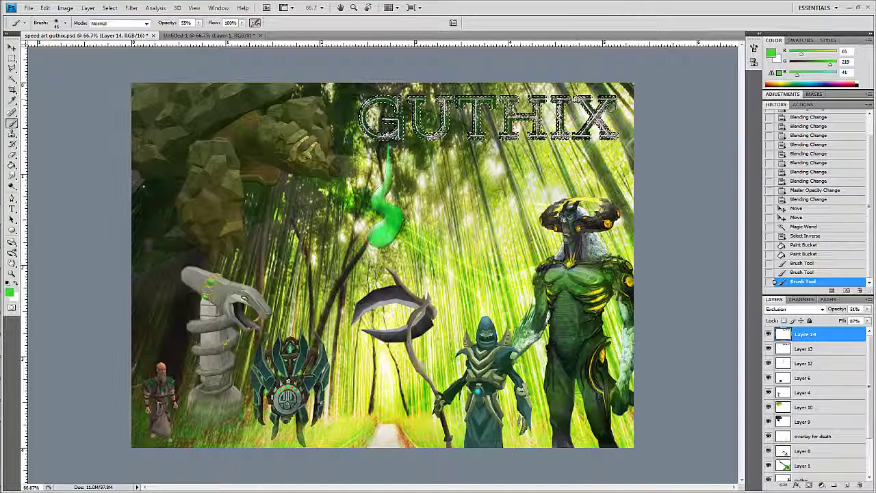
# Step back before the brush strokes and set Layer 13's blend mode to Overlay.
pyautogui.press('v')
pyautogui.click(803, 254)
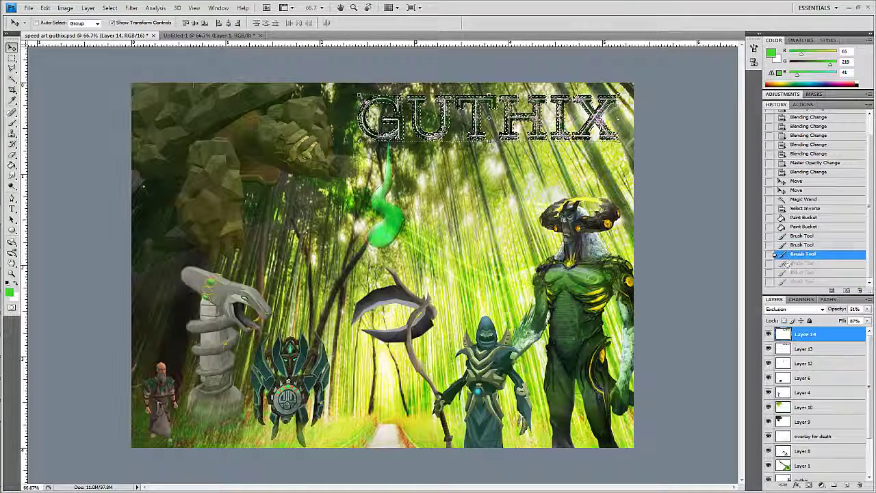
pyautogui.click(805, 348)
pyautogui.click(794, 309)
pyautogui.click(787, 171)
pyautogui.click(794, 309)
pyautogui.click(787, 171)
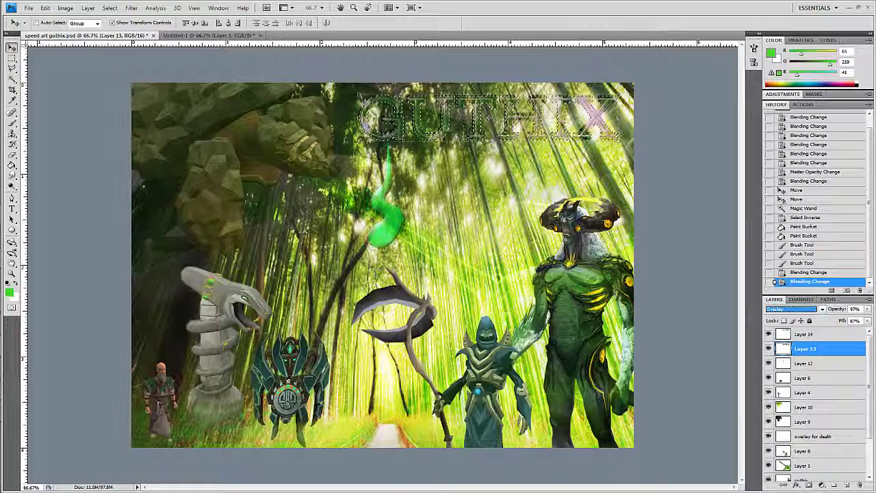
# Revert to the second Paint Bucket fill state in History and select Layer 4.
pyautogui.click(805, 334)
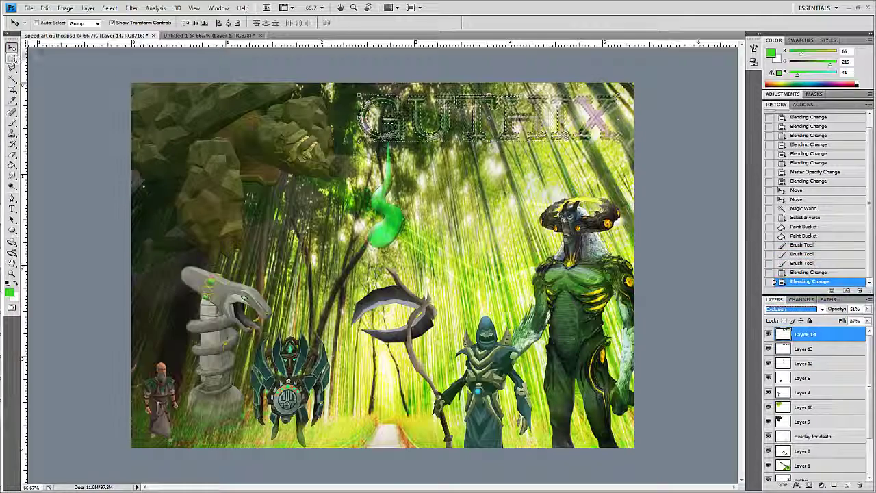
pyautogui.click(805, 235)
pyautogui.click(821, 394)
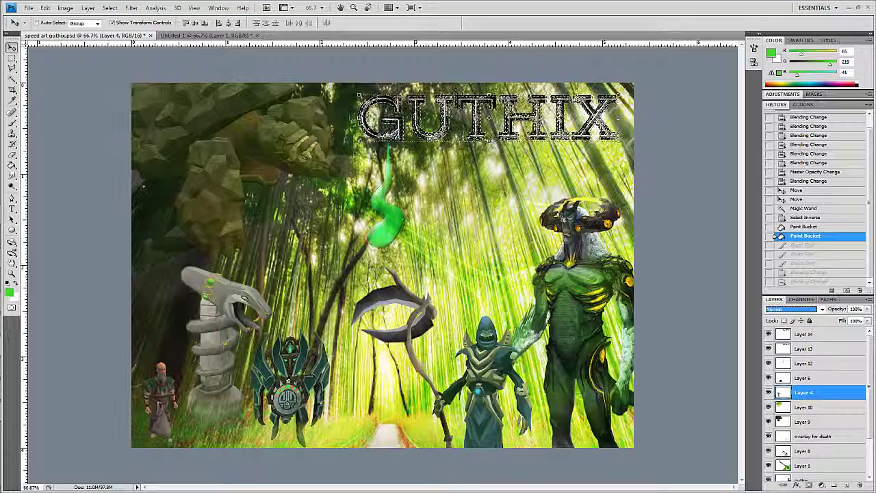